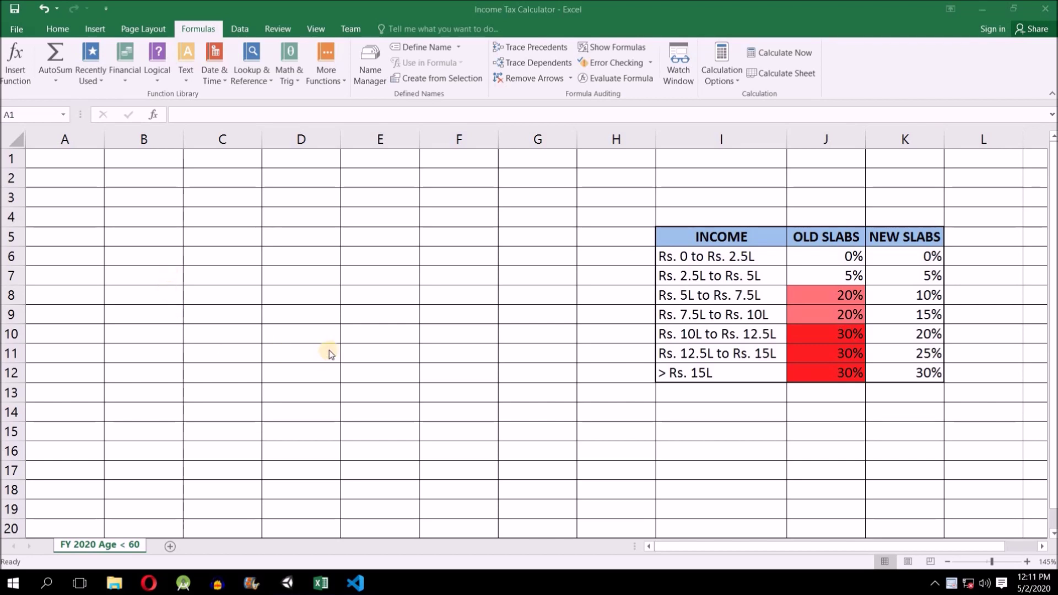
Step: Review the income slab table and its old and new slab rate columns
click(73, 160)
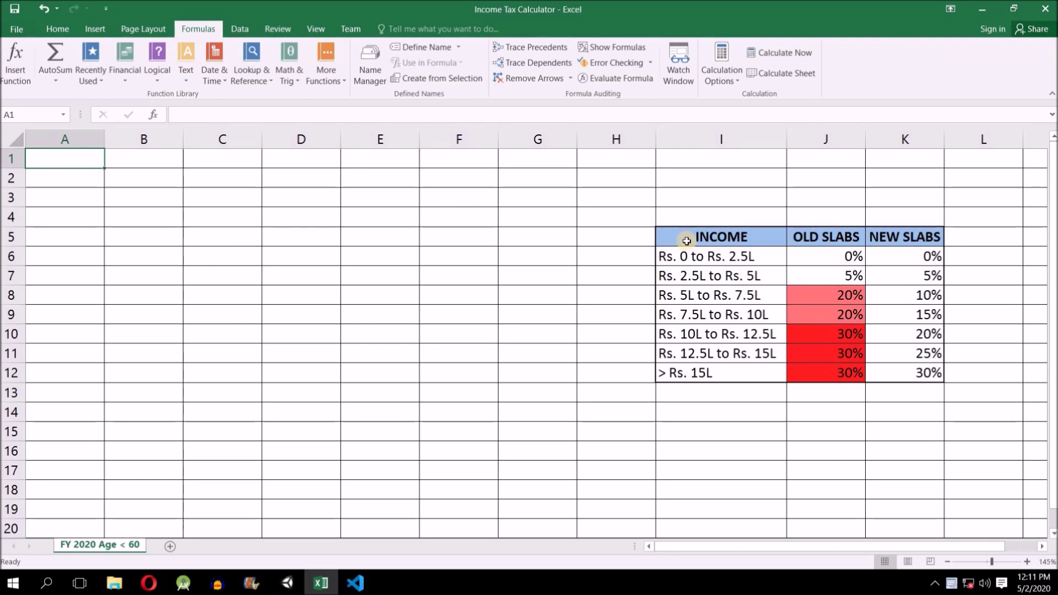
mouse_move(709, 236)
mouse_down()
mouse_move(788, 323)
mouse_move(884, 362)
mouse_up()
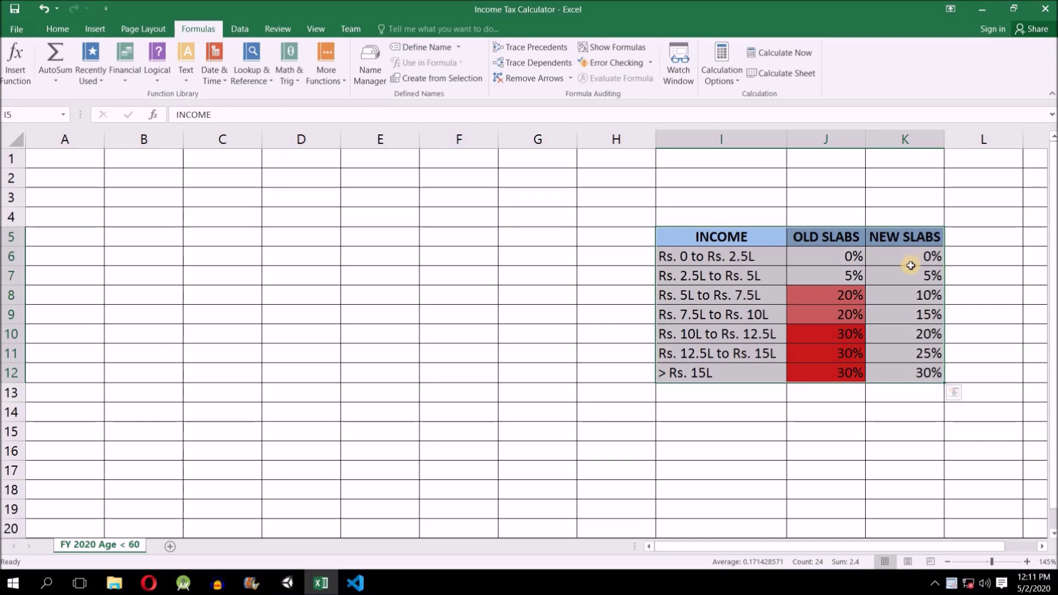
click(843, 276)
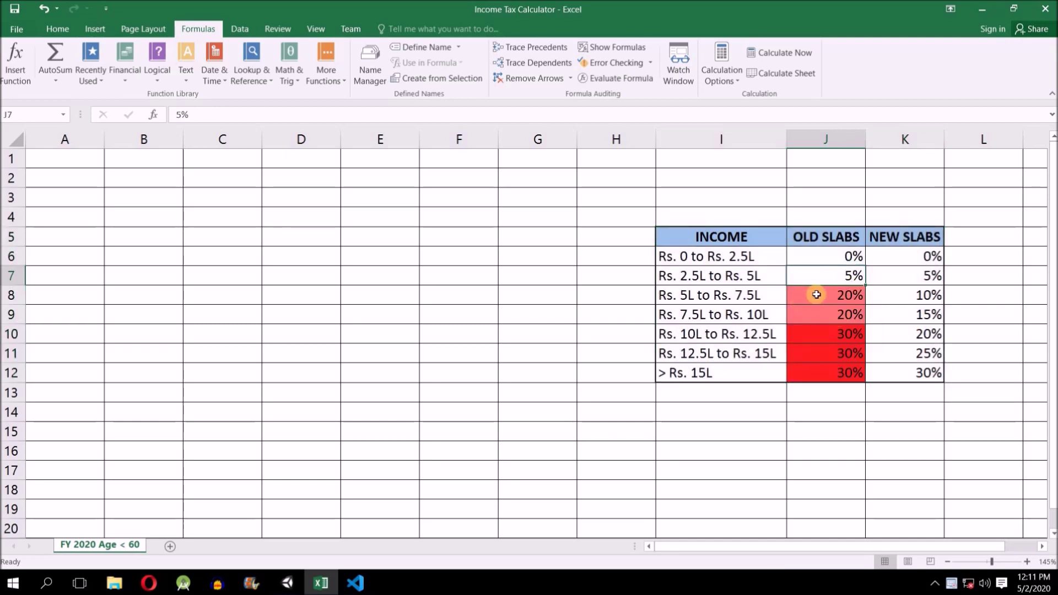
drag(831, 255, 839, 369)
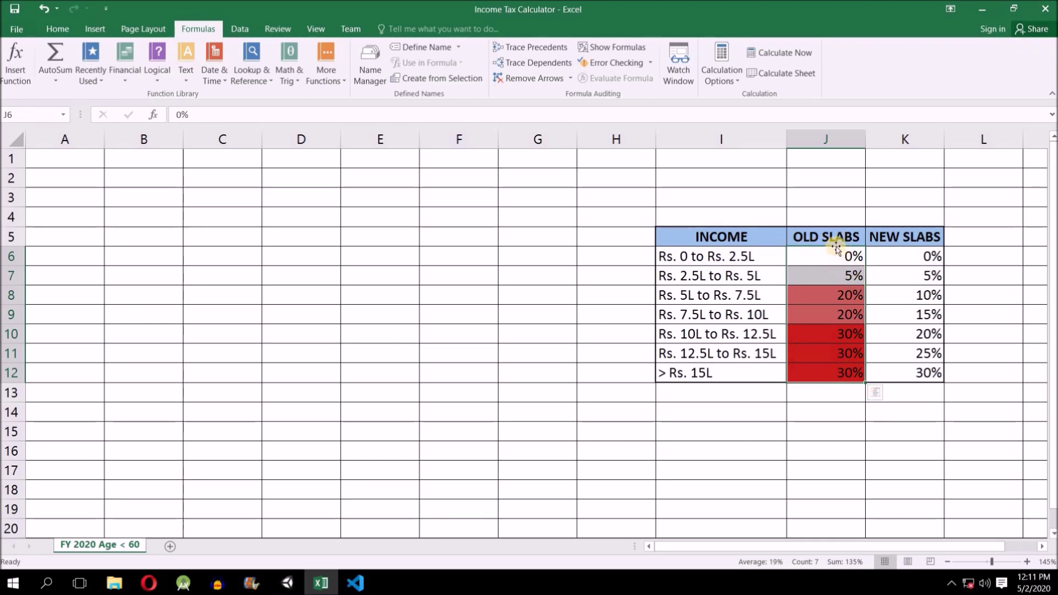
drag(838, 238, 922, 368)
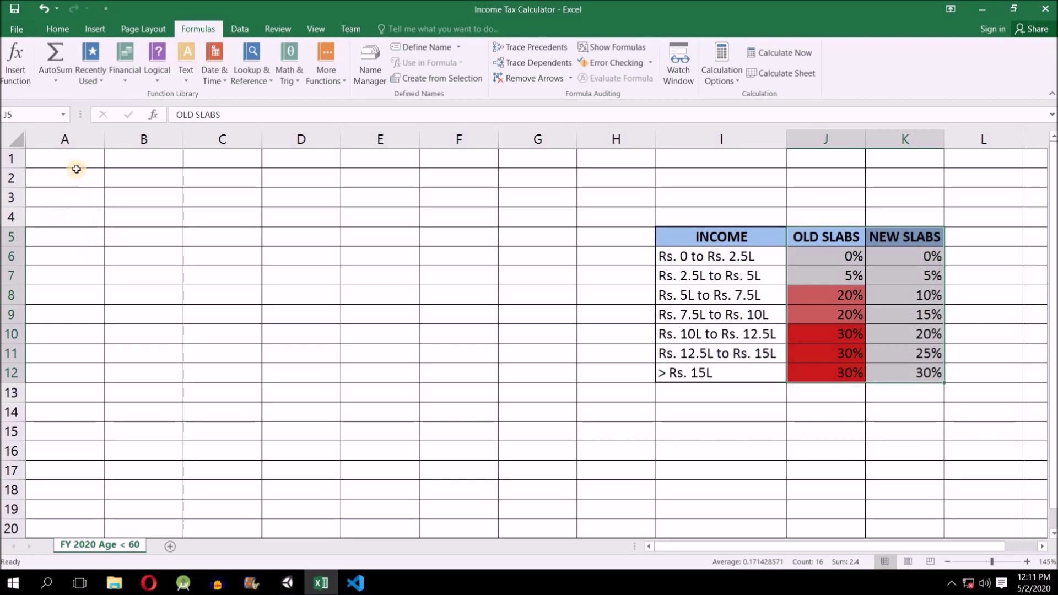
click(74, 160)
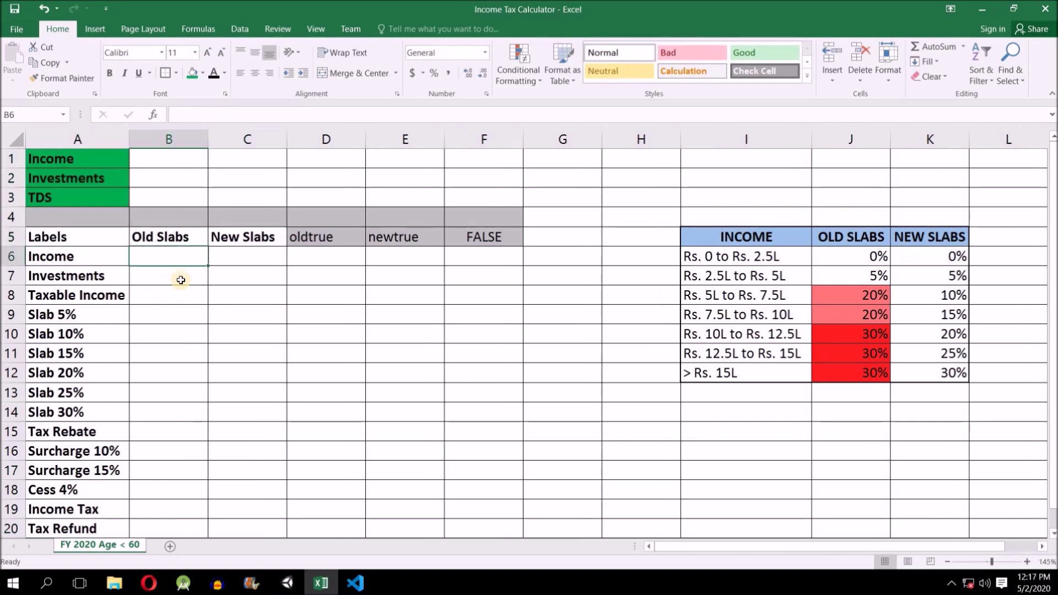
Step: Go over the Income, Investments and TDS inputs in B1–B3 and the Income cells B6 and C6
drag(103, 159, 99, 195)
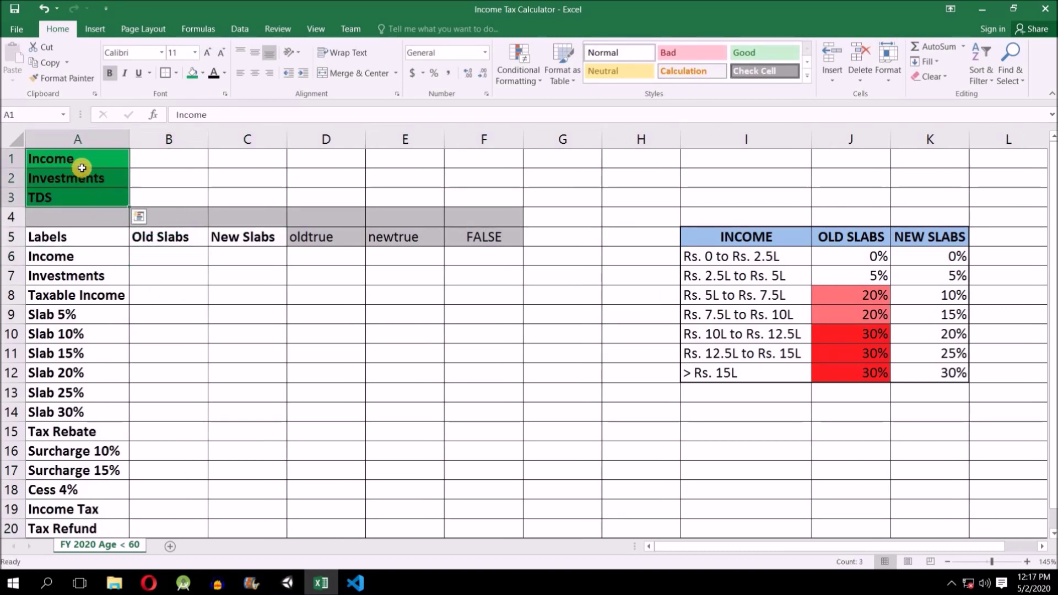
click(162, 157)
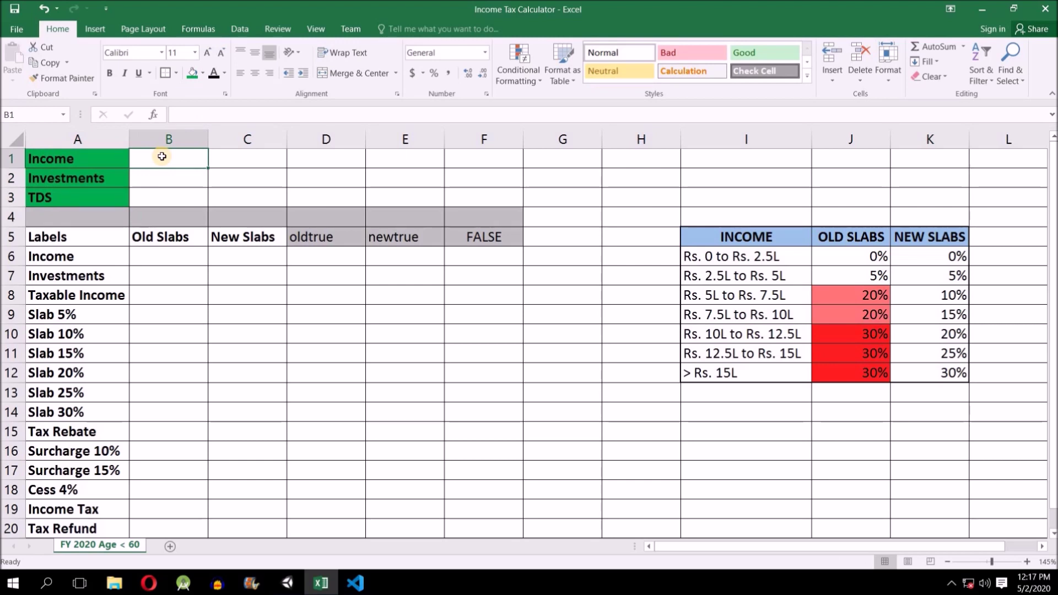
click(160, 174)
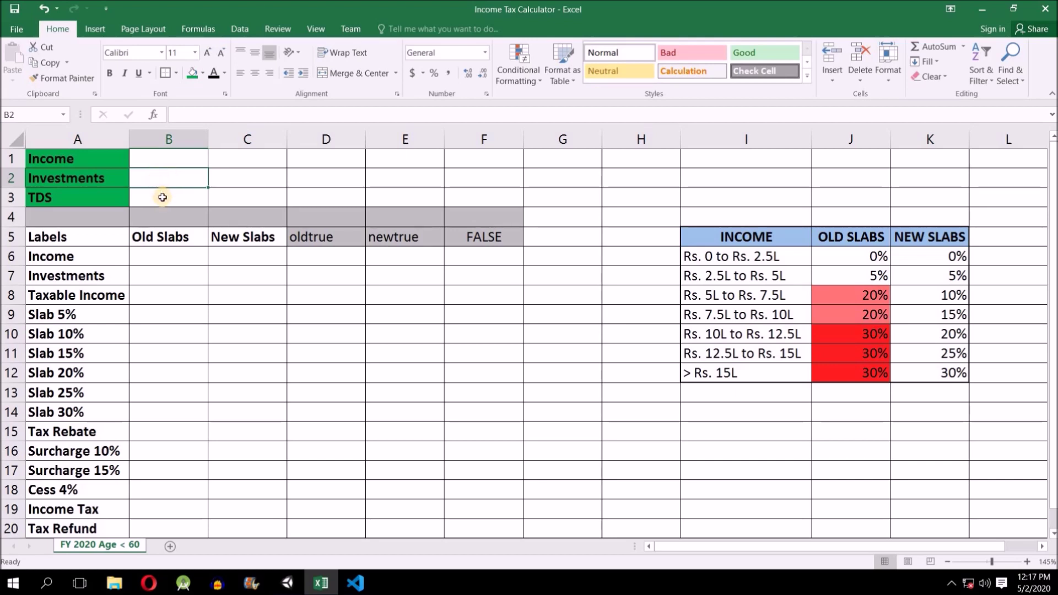
click(162, 197)
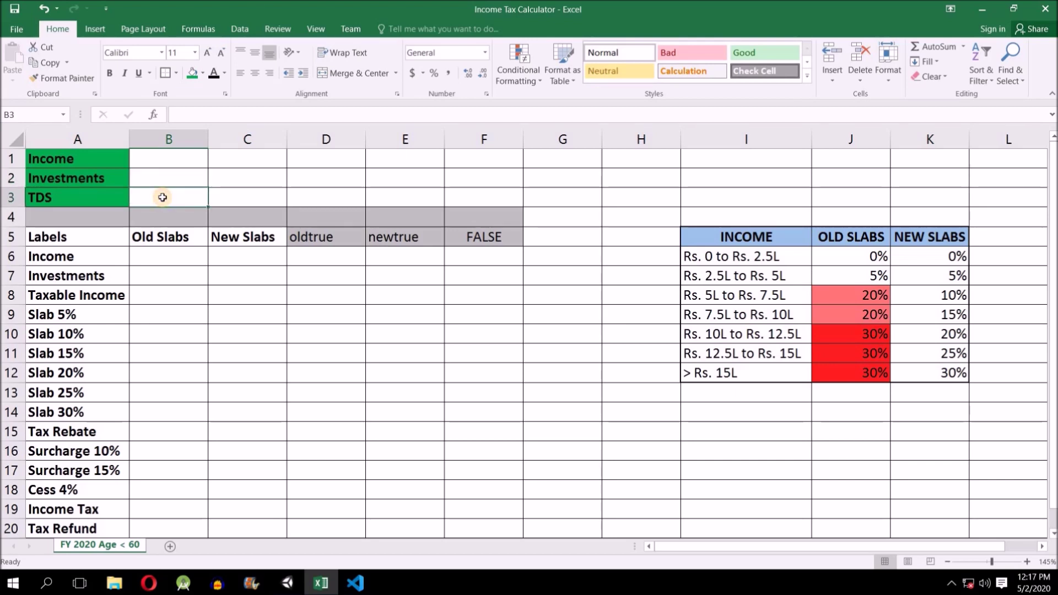
click(171, 258)
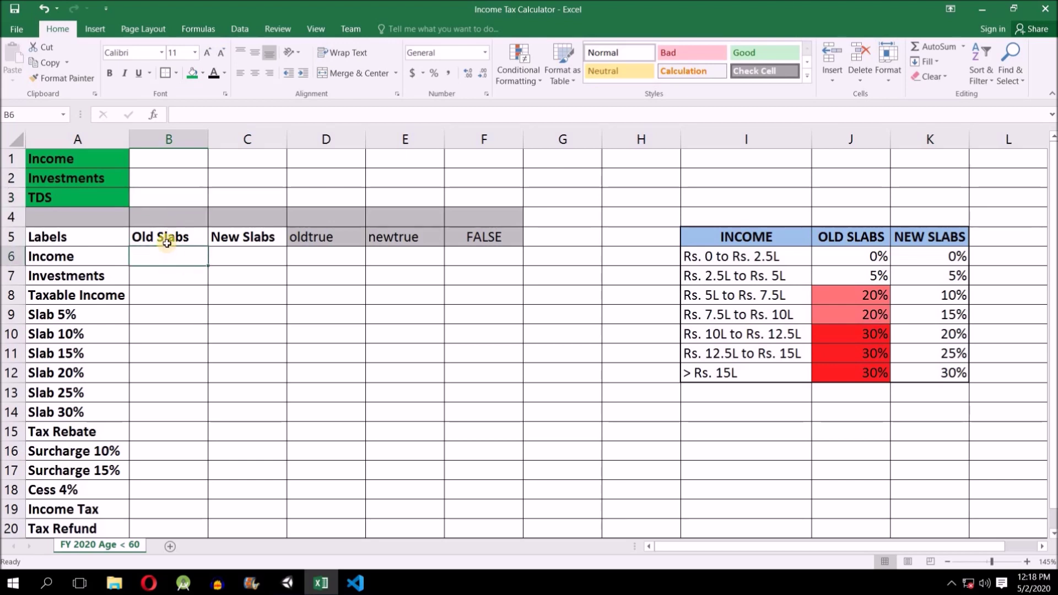
click(248, 259)
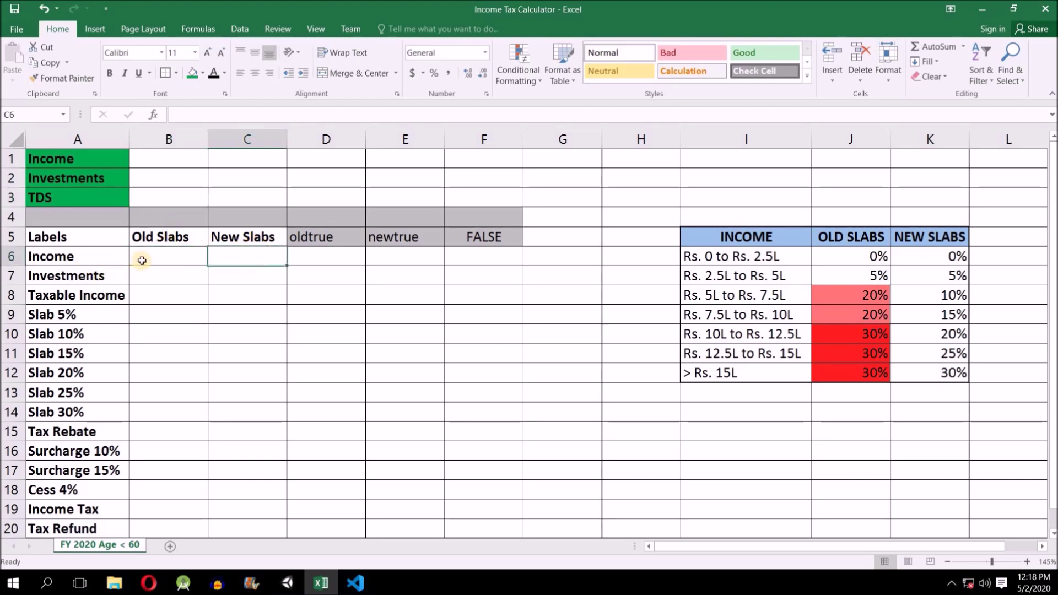
click(141, 259)
click(160, 161)
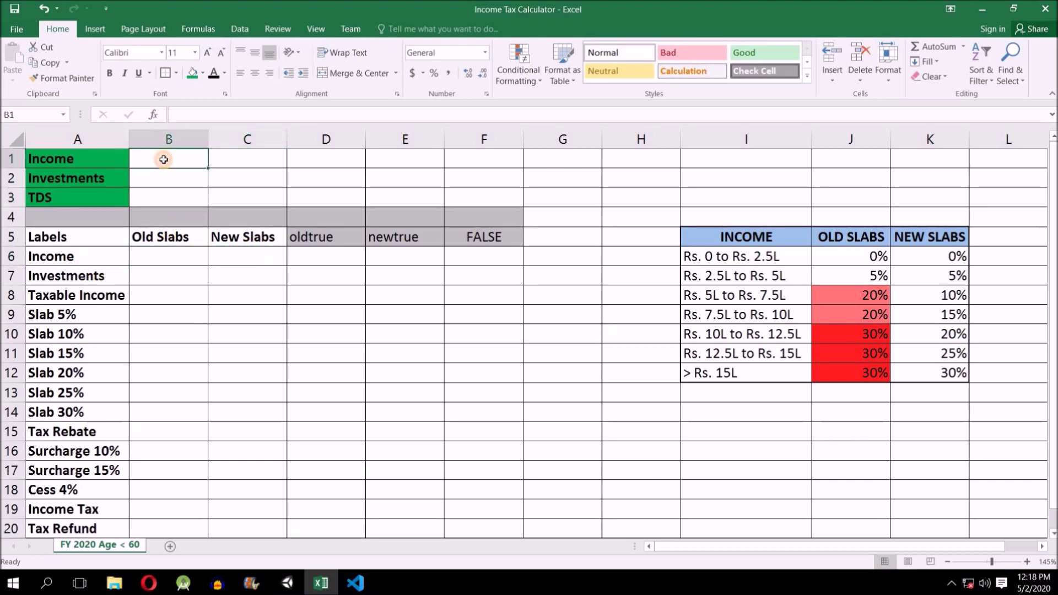
Step: Link both Income cells B6 and C6 to the income input with =B1
click(166, 256)
text(=)
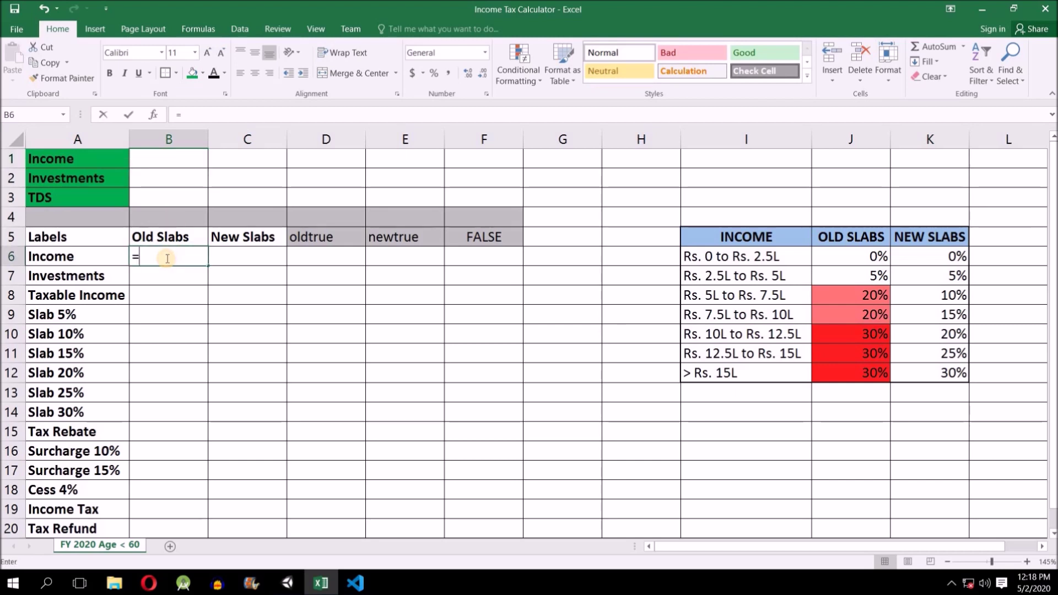
text(B1)
click(166, 257)
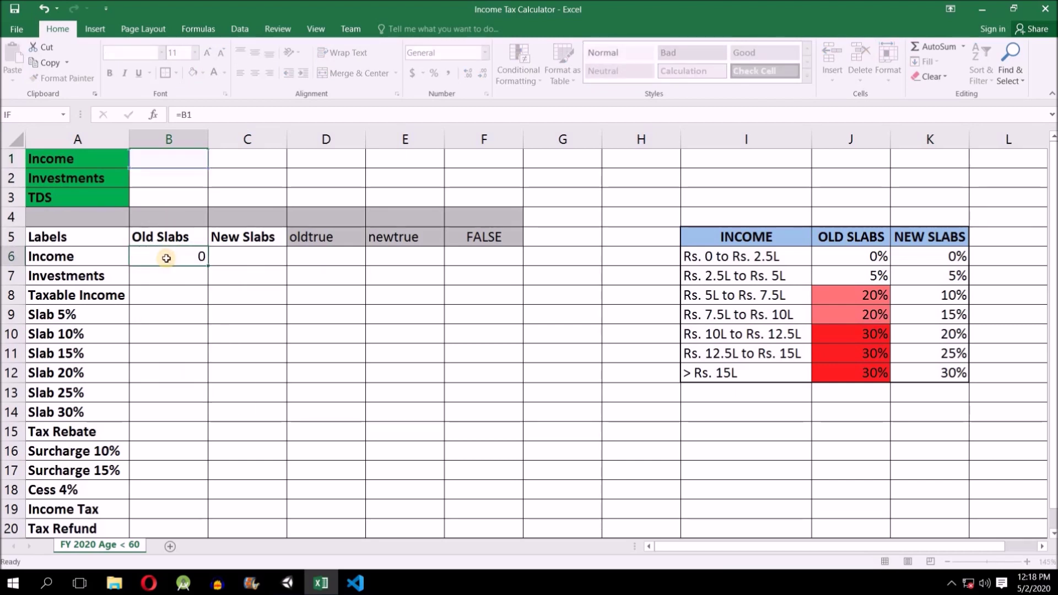
key(Right)
text(=B1)
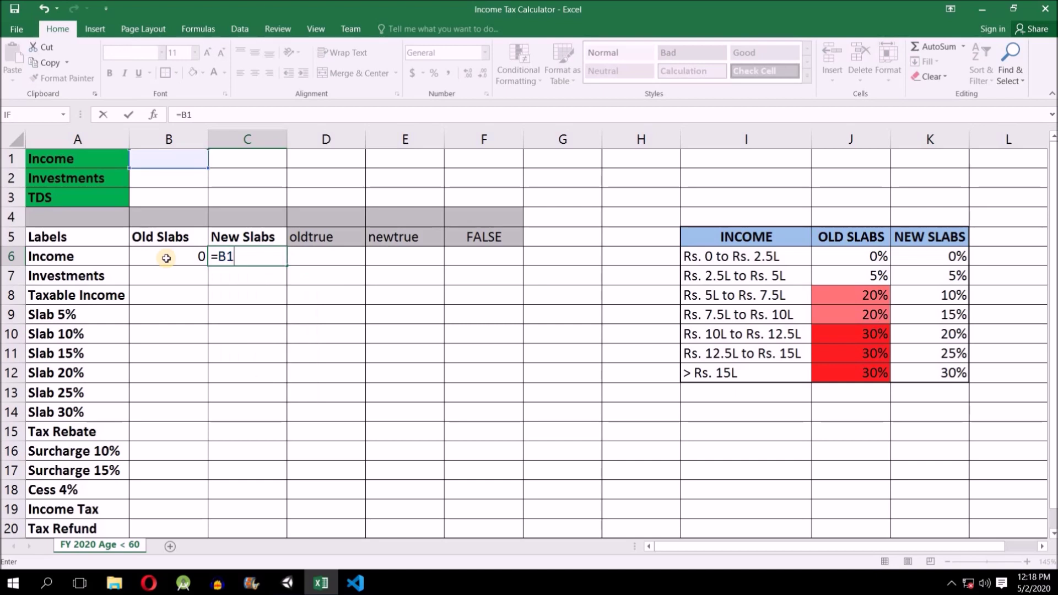
key(Return)
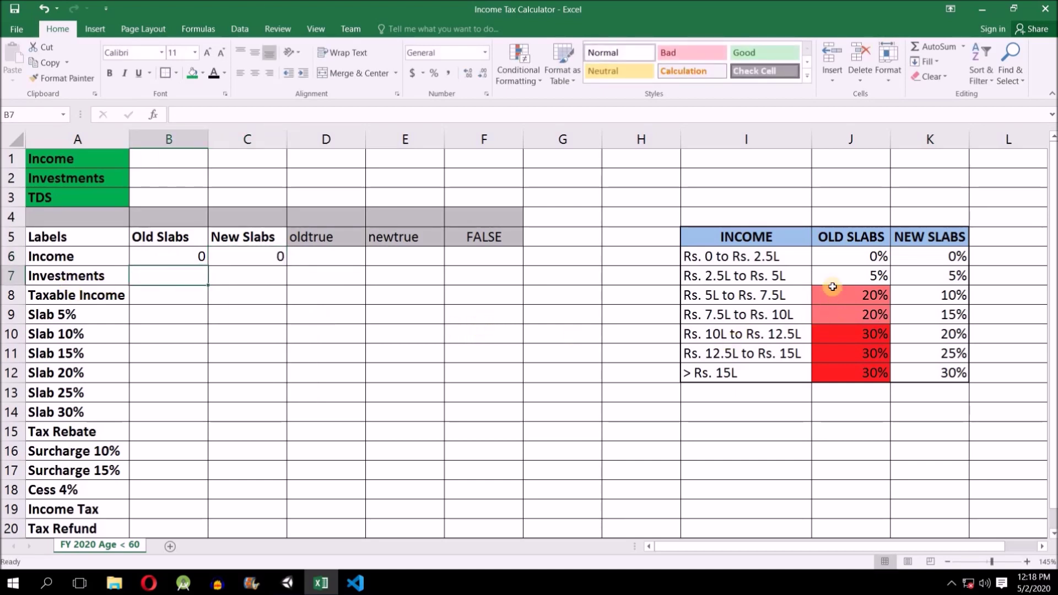
Step: Set Old Slabs Investments B7 to =B2 and New Slabs Investments C7 to 0
drag(844, 243, 862, 370)
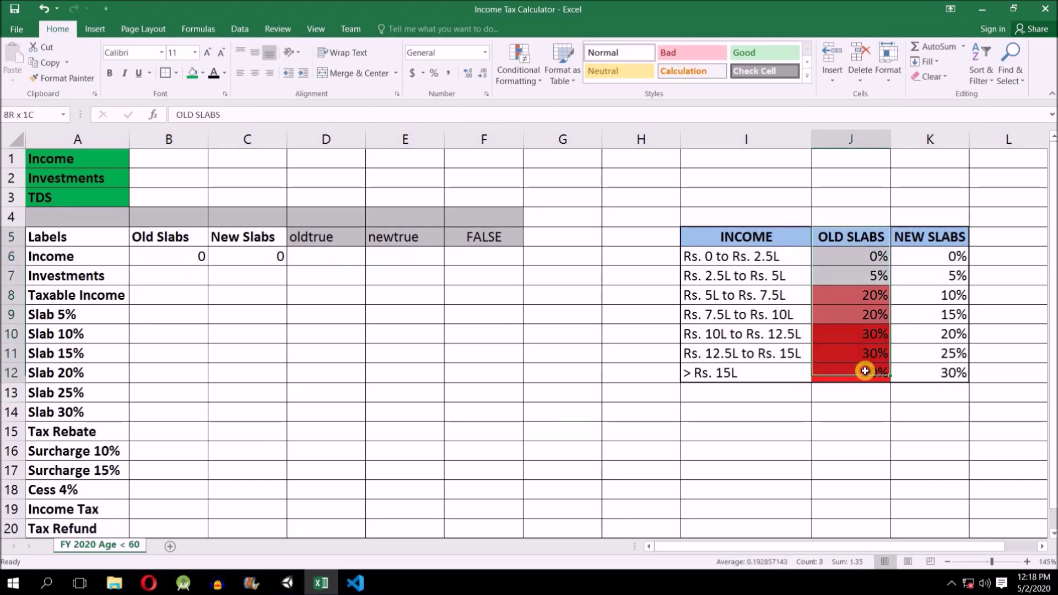
click(176, 178)
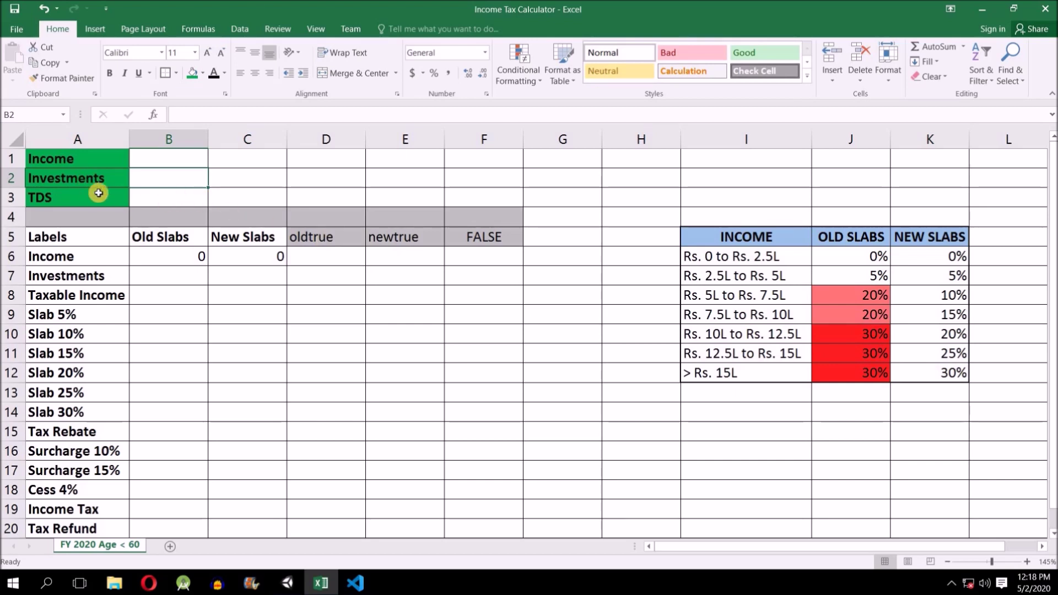
click(167, 275)
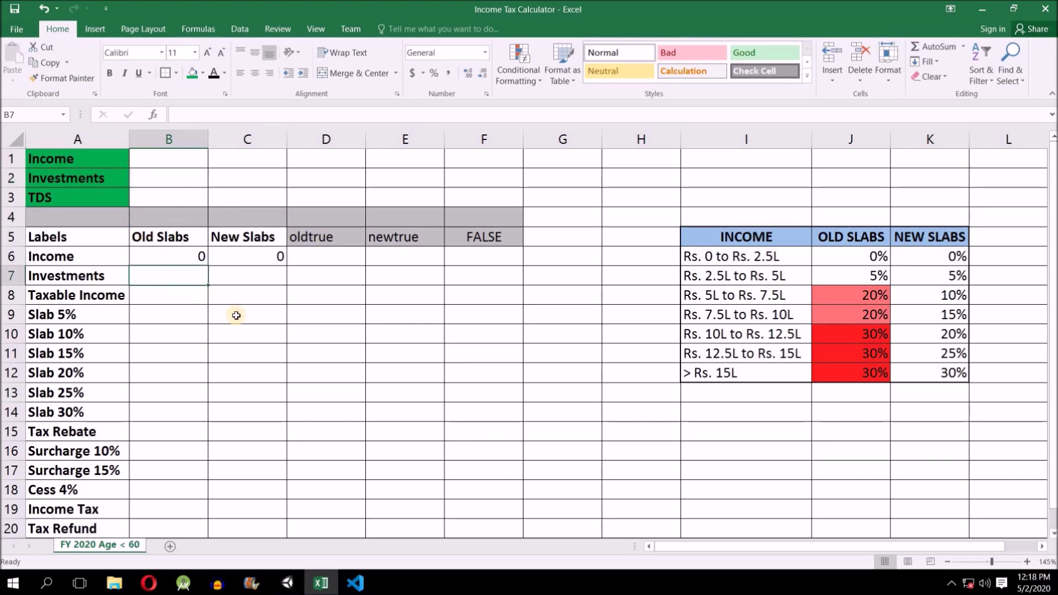
text(=B2)
key(Tab)
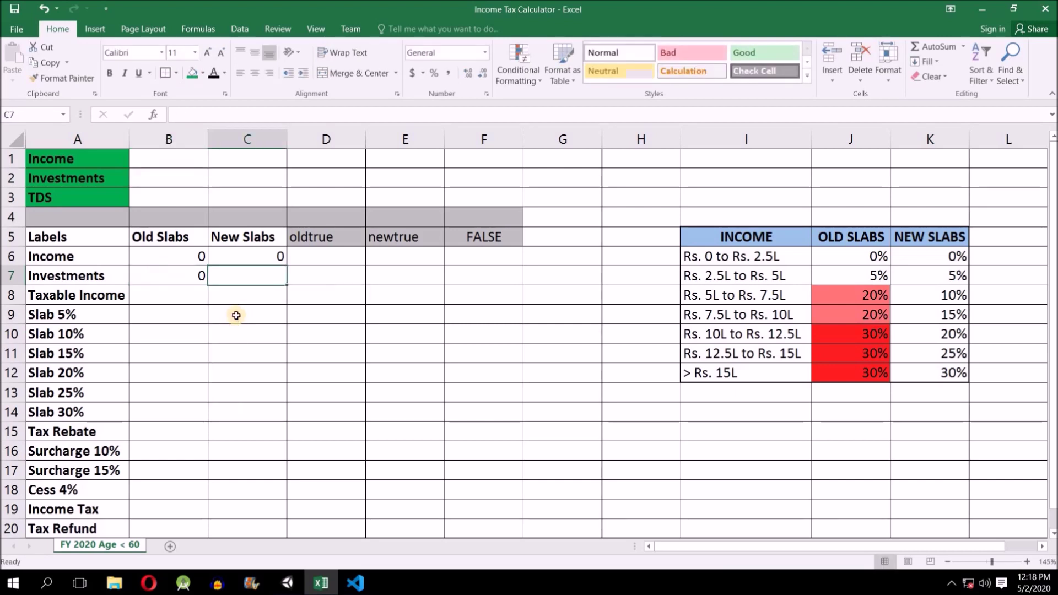
text(0)
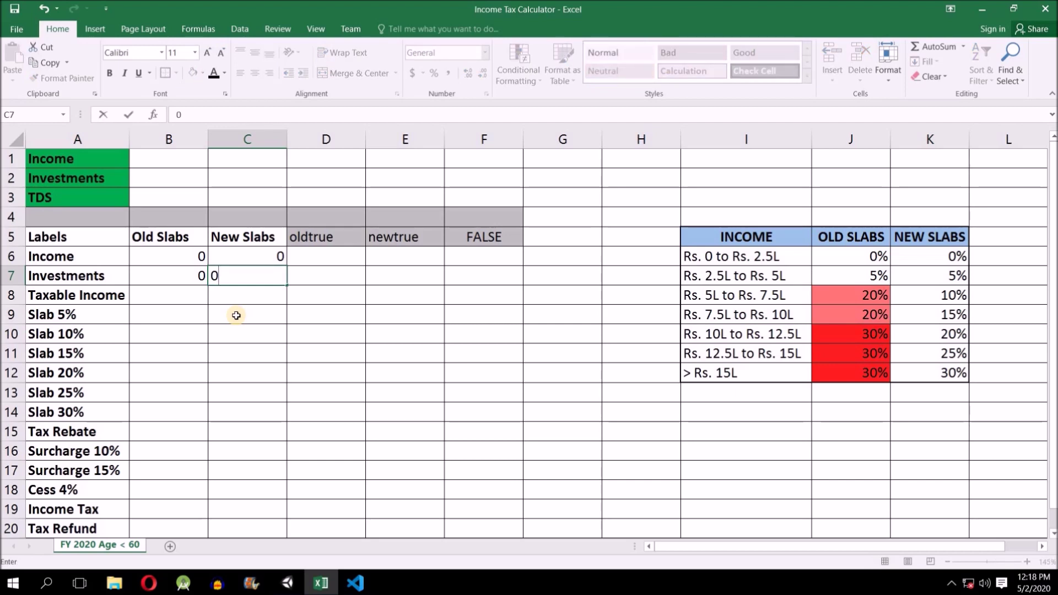
key(Return)
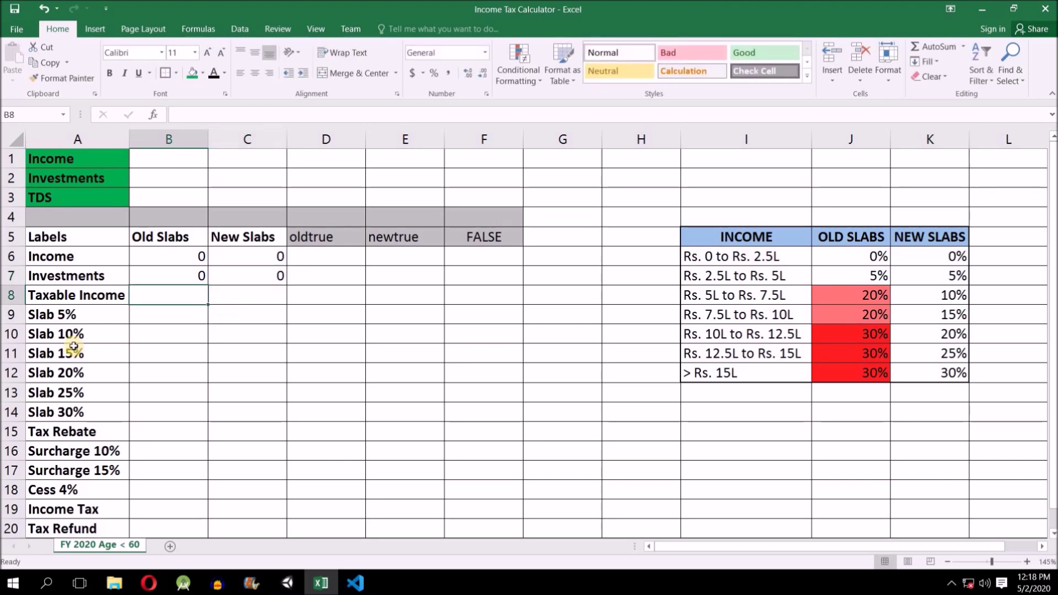
click(185, 255)
click(185, 276)
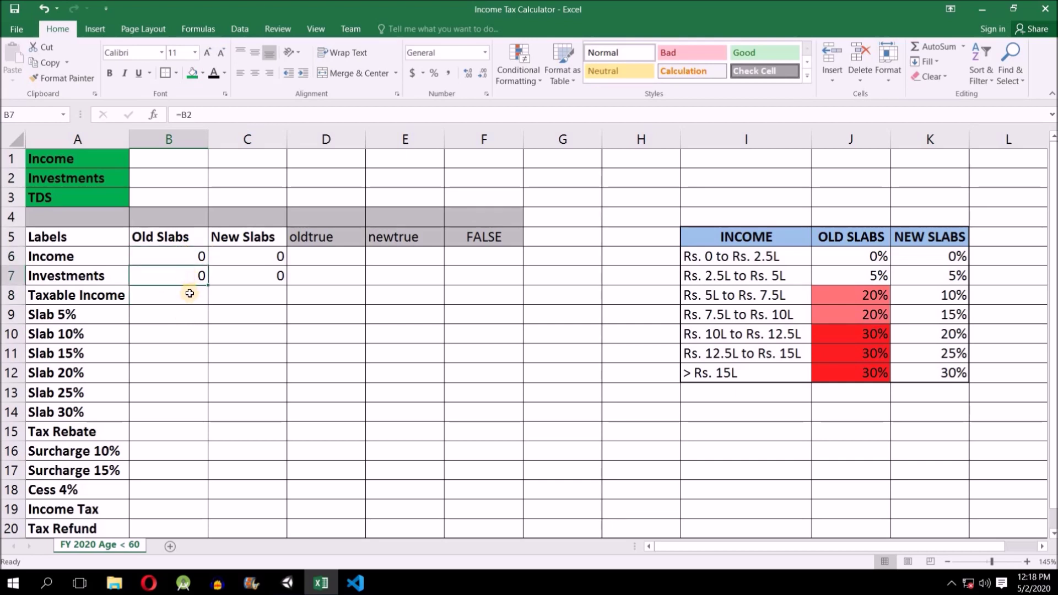
click(189, 292)
text(=)
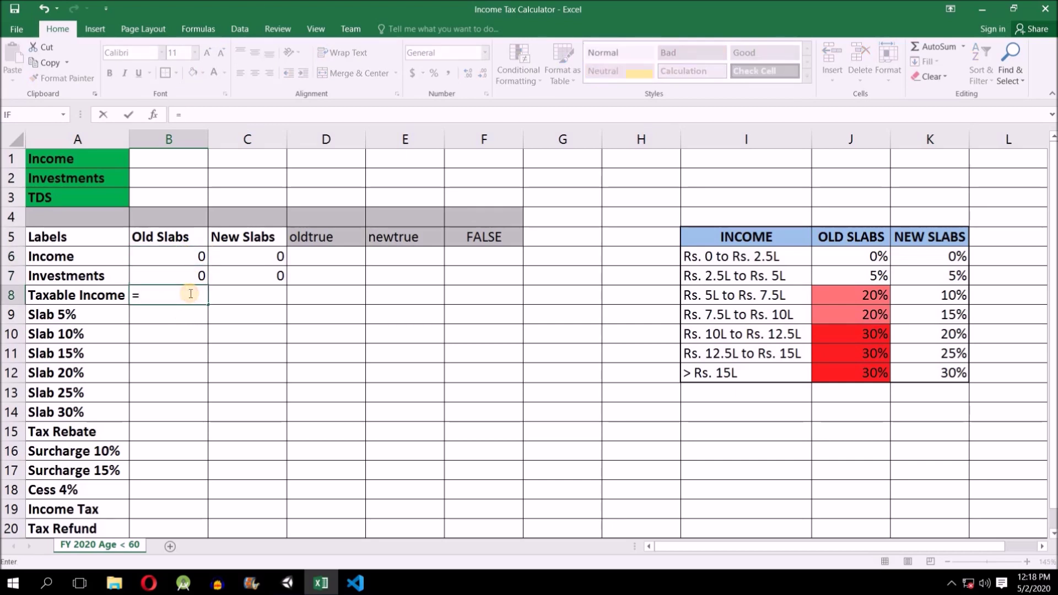
text(B6-B7)
key(Tab)
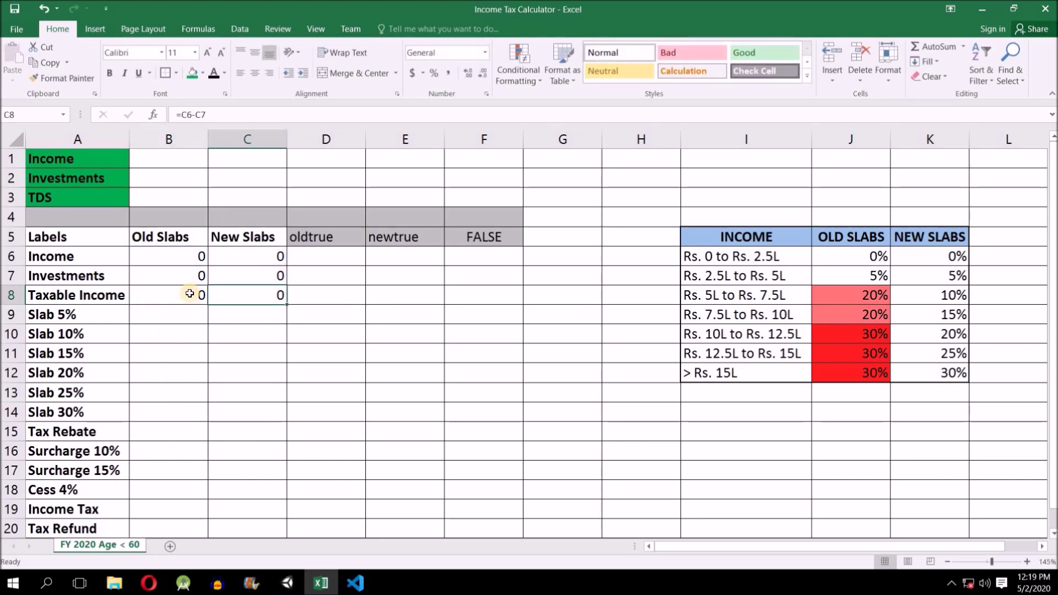
click(251, 274)
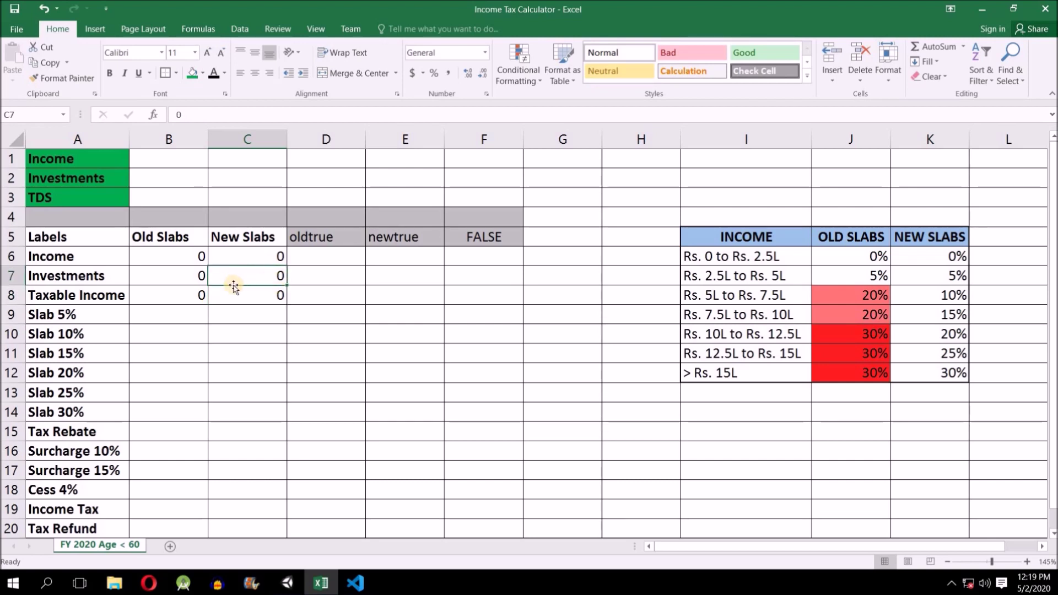
click(197, 274)
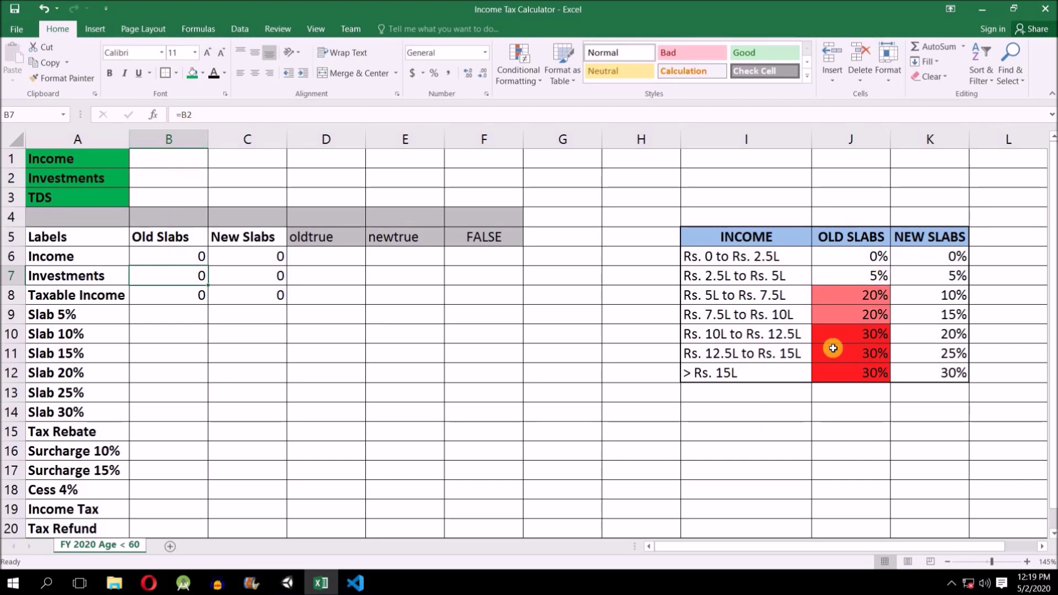
click(183, 315)
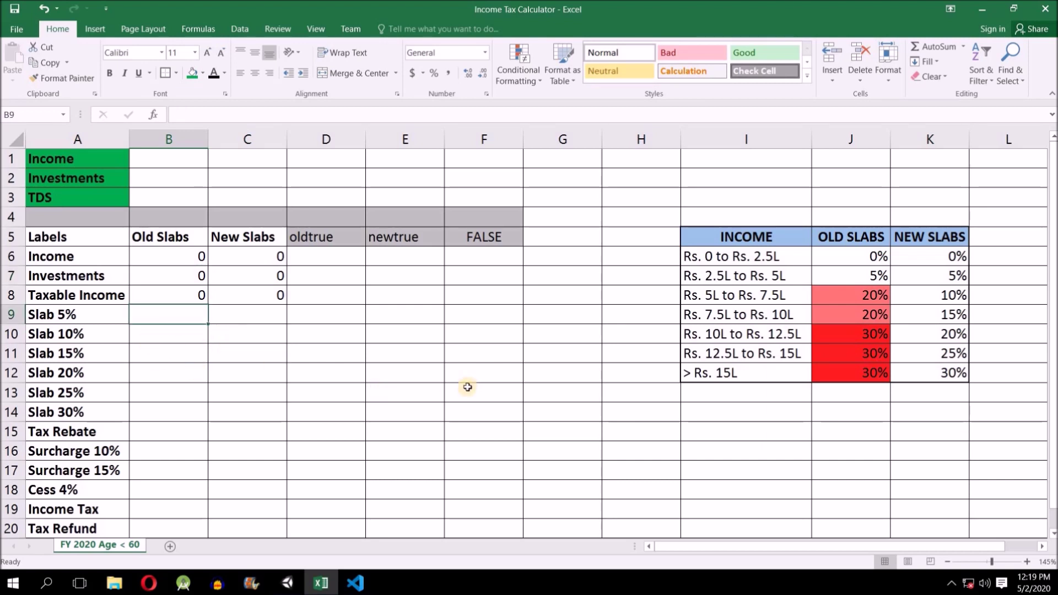
Step: Fill the Old Slabs cells B10, B11 and B13 with red
drag(165, 318, 270, 428)
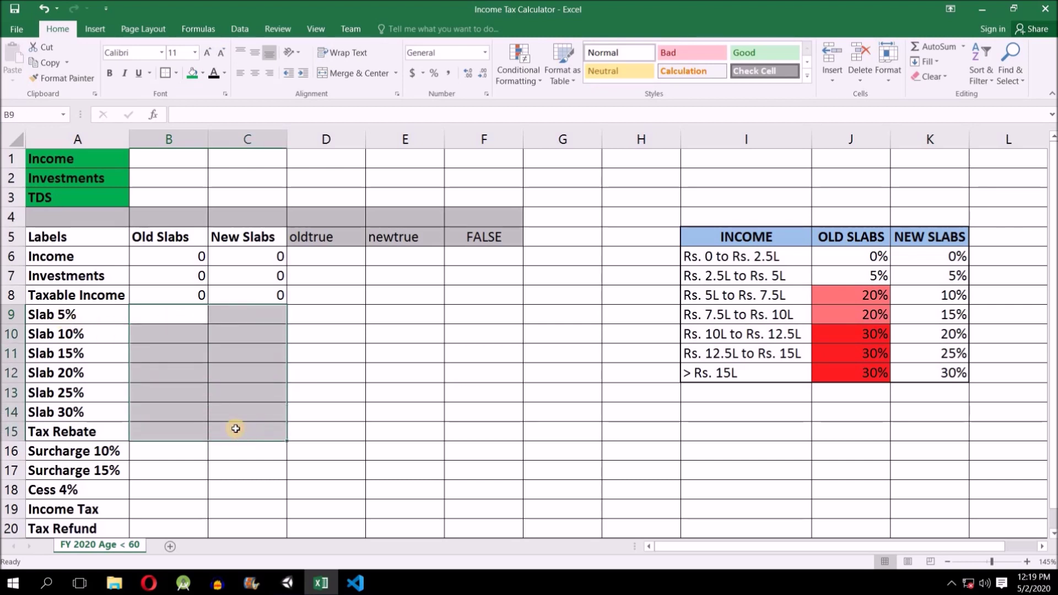
click(183, 338)
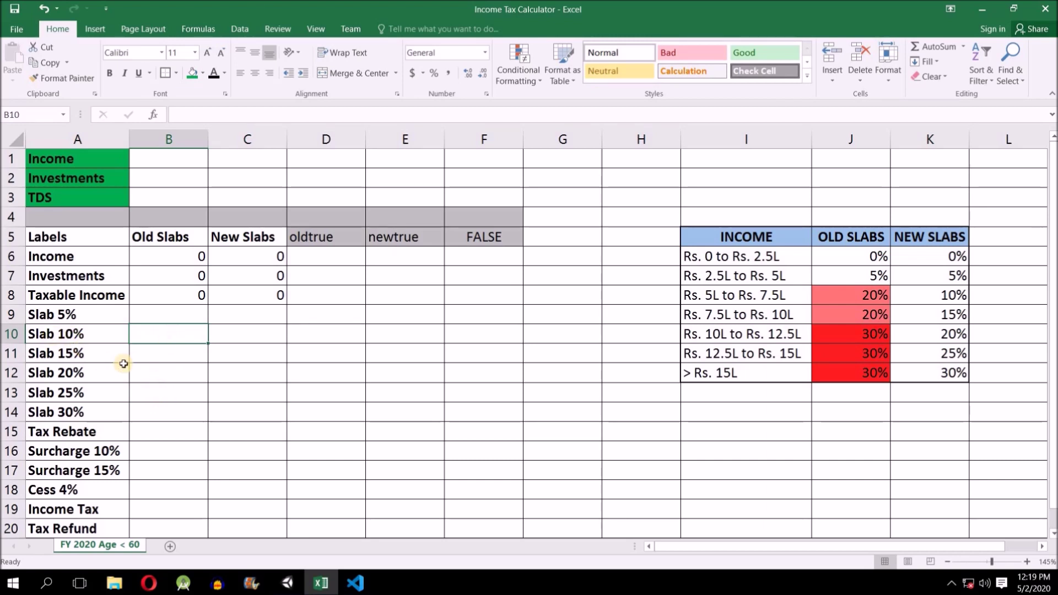
drag(165, 336, 169, 353)
ctrl+click(169, 393)
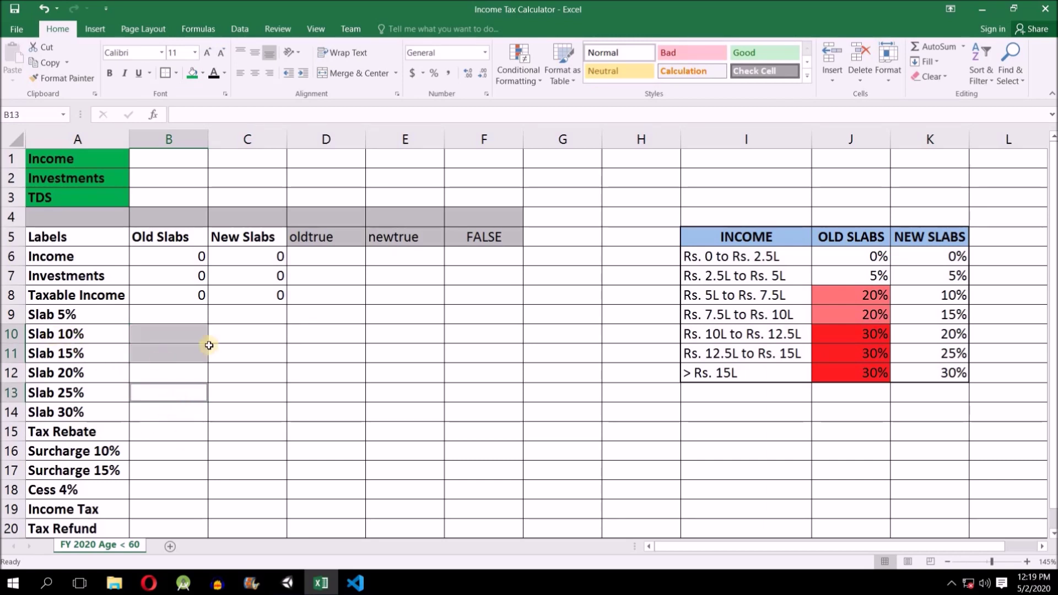
click(202, 72)
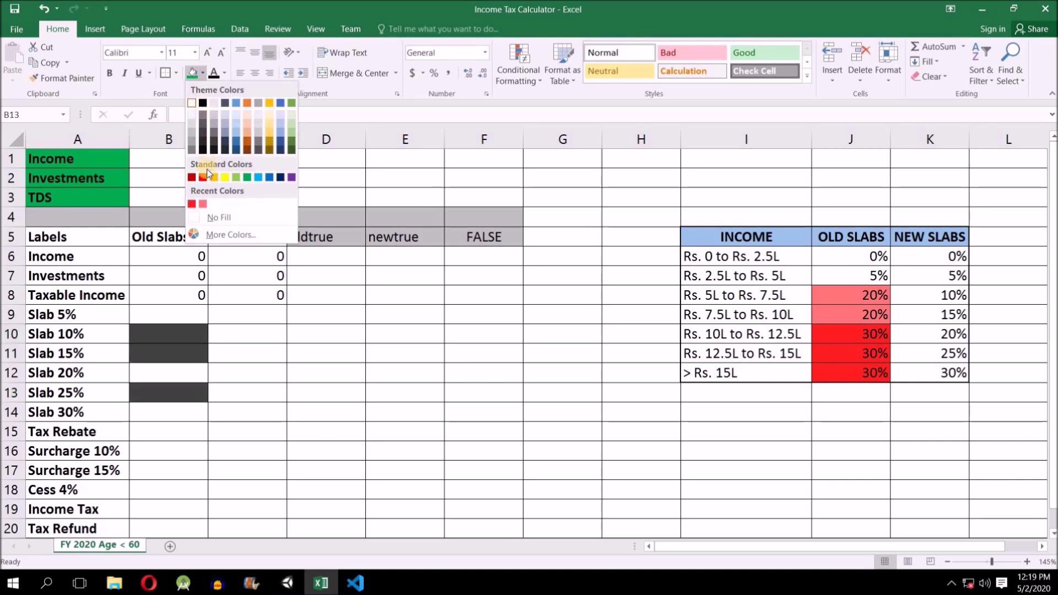
click(202, 177)
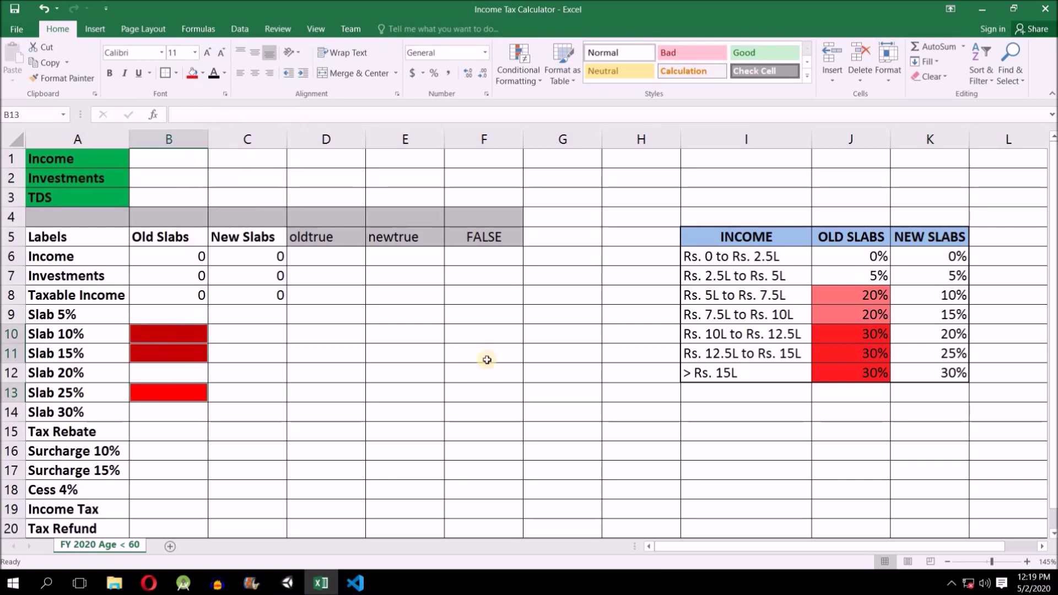
Step: Recheck the red cells, then select the Old Slabs Slab 5% cell B9
click(183, 314)
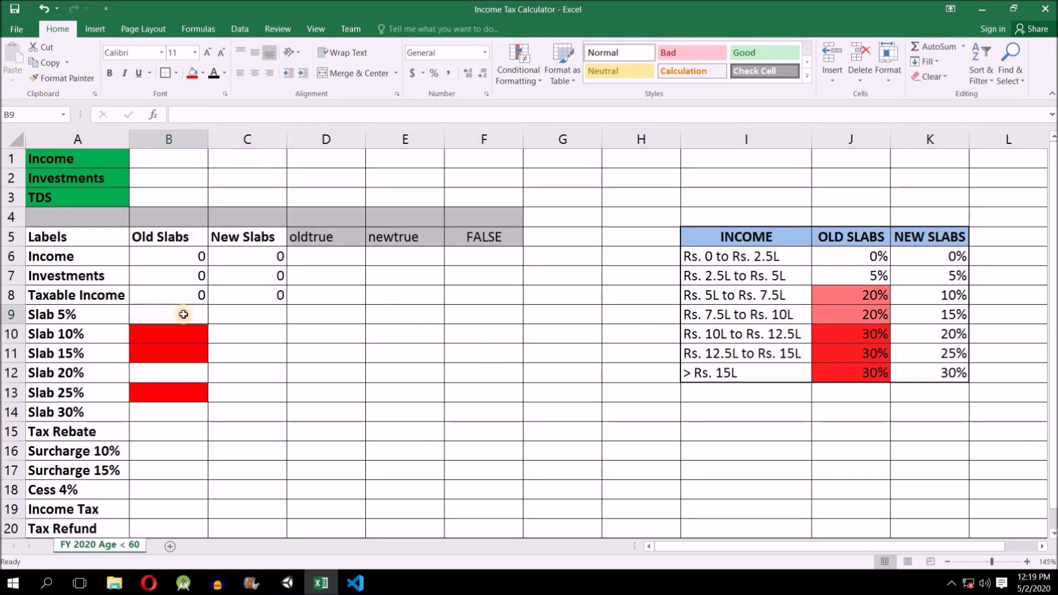
click(176, 368)
click(178, 417)
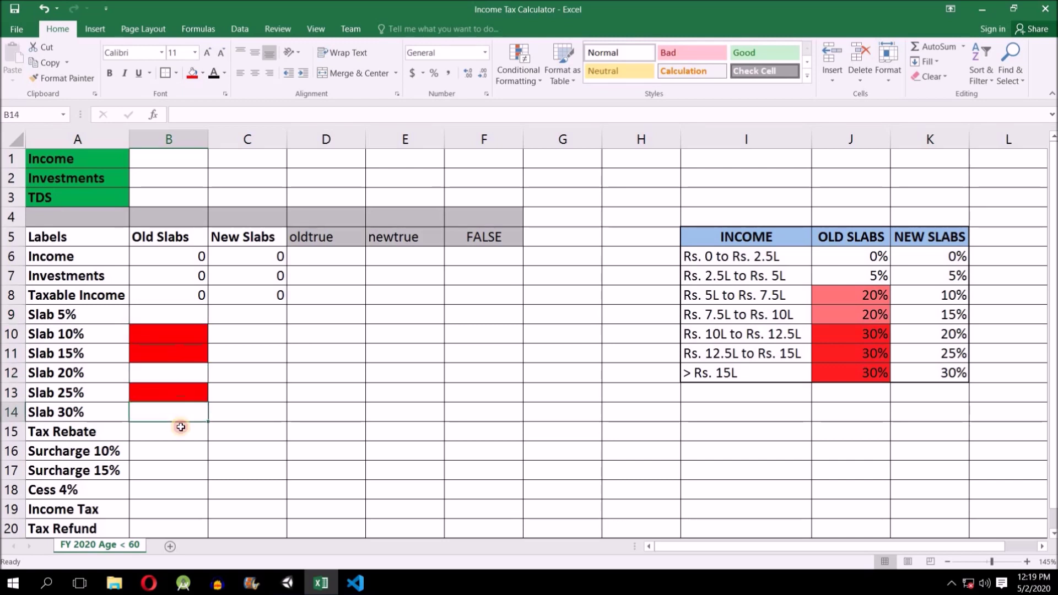
drag(173, 335, 175, 353)
click(181, 390)
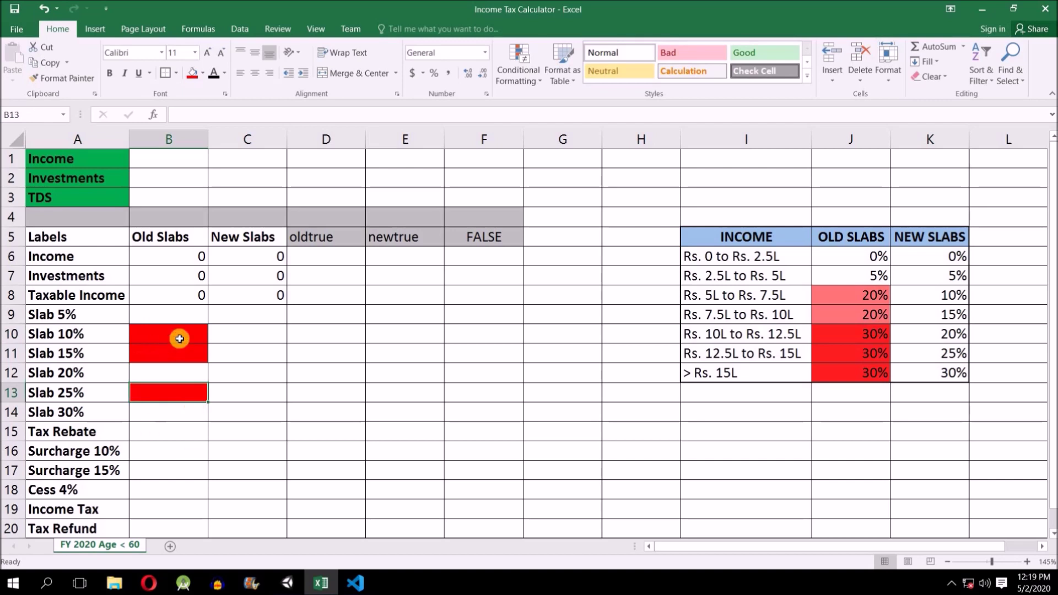
click(182, 314)
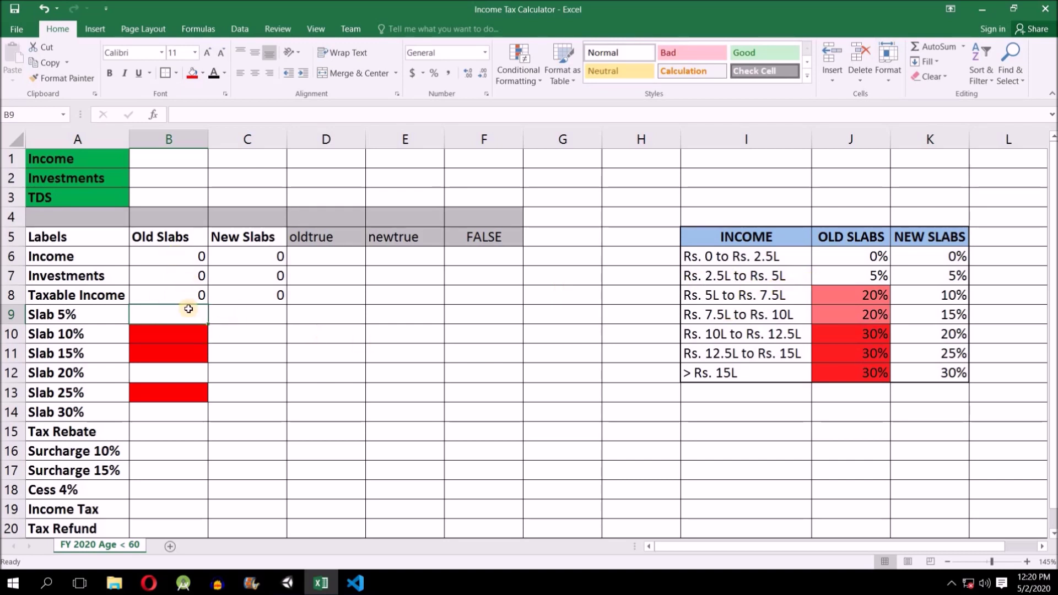
drag(184, 309, 238, 314)
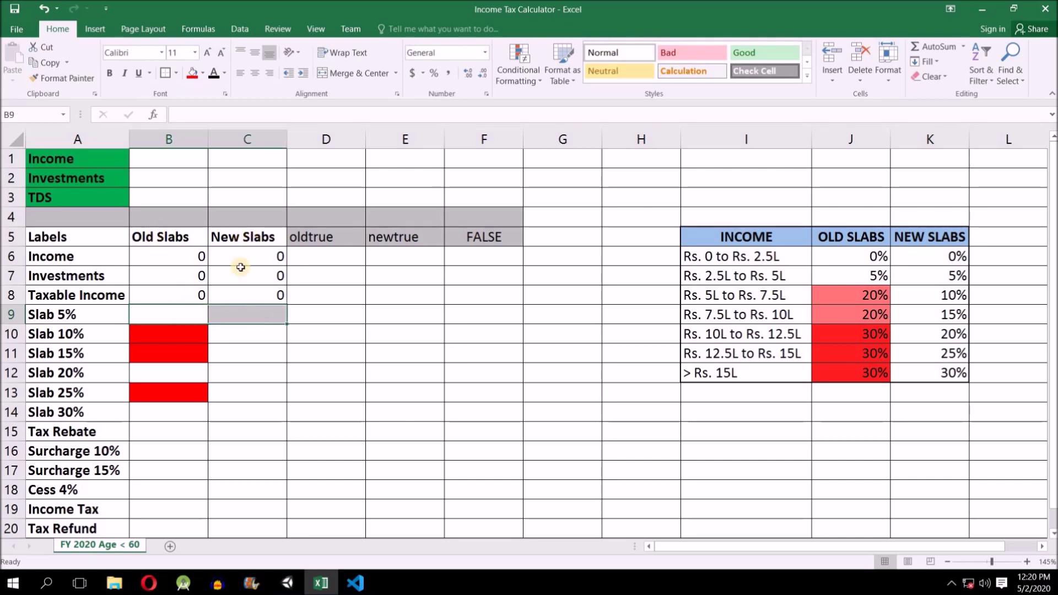
click(177, 313)
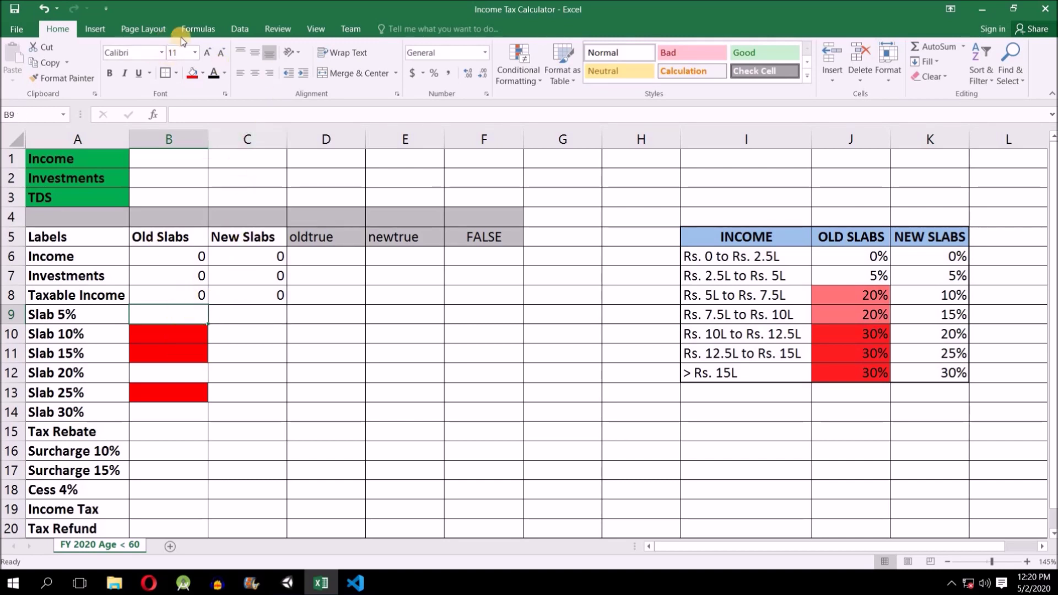
click(196, 29)
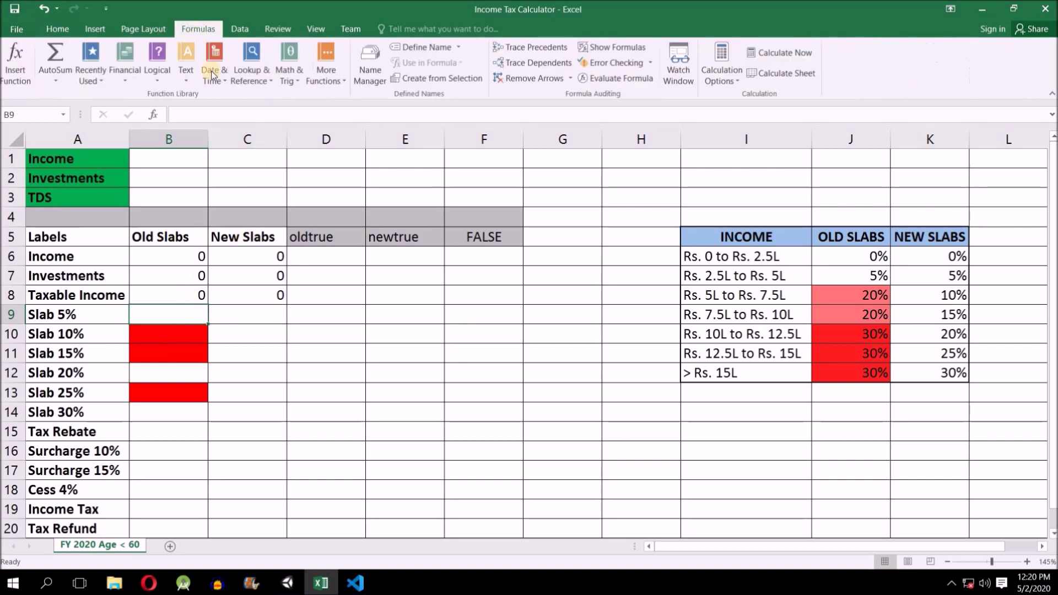
Step: Enter =IF(B8>250000,D9,F9) in the Old Slabs Slab 5% cell B9
click(157, 68)
click(168, 126)
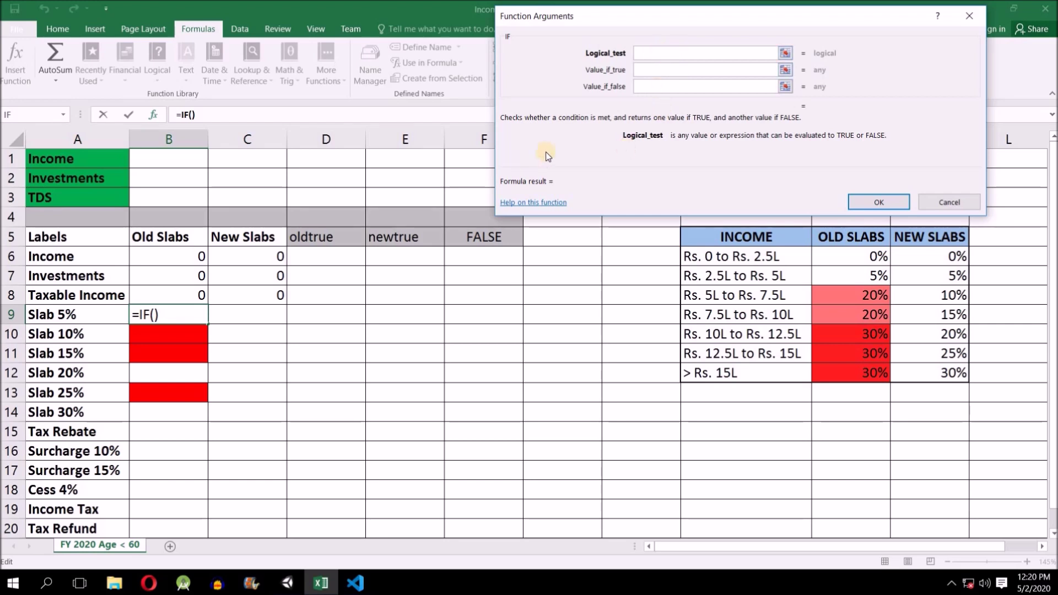
click(185, 292)
text(>250000)
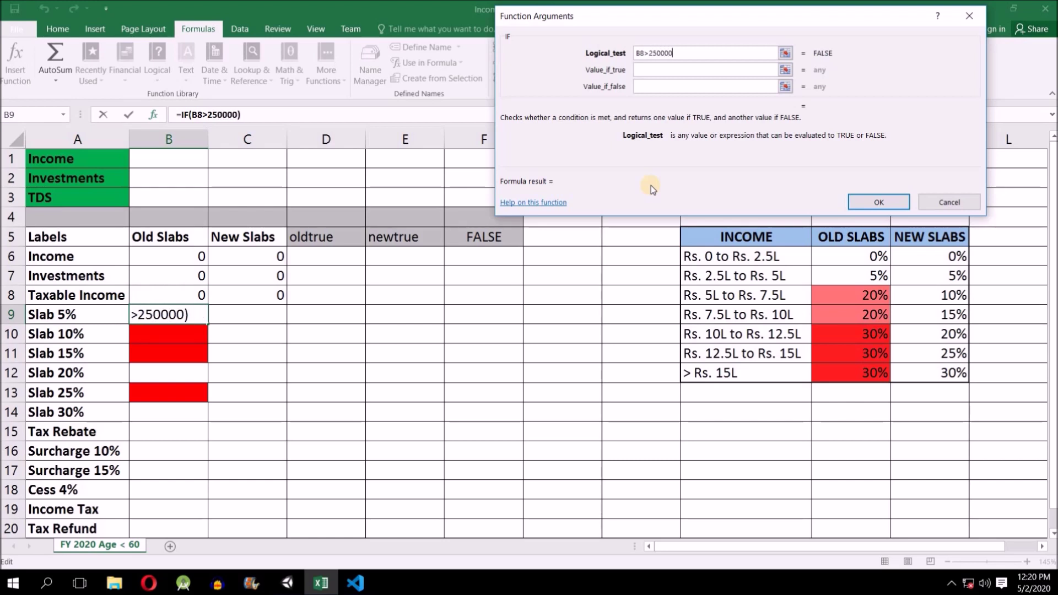
click(664, 66)
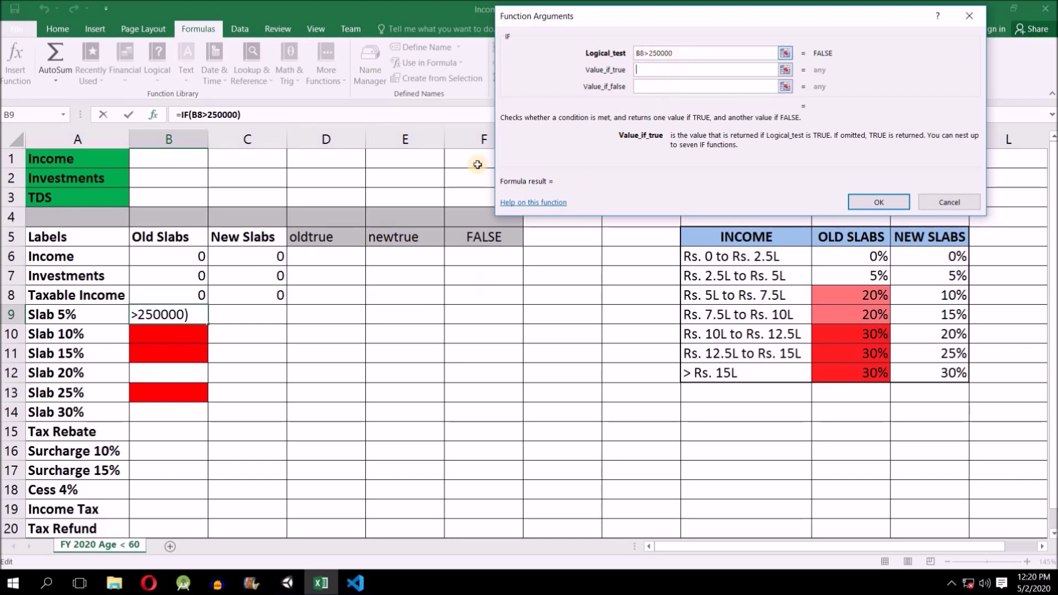
click(328, 317)
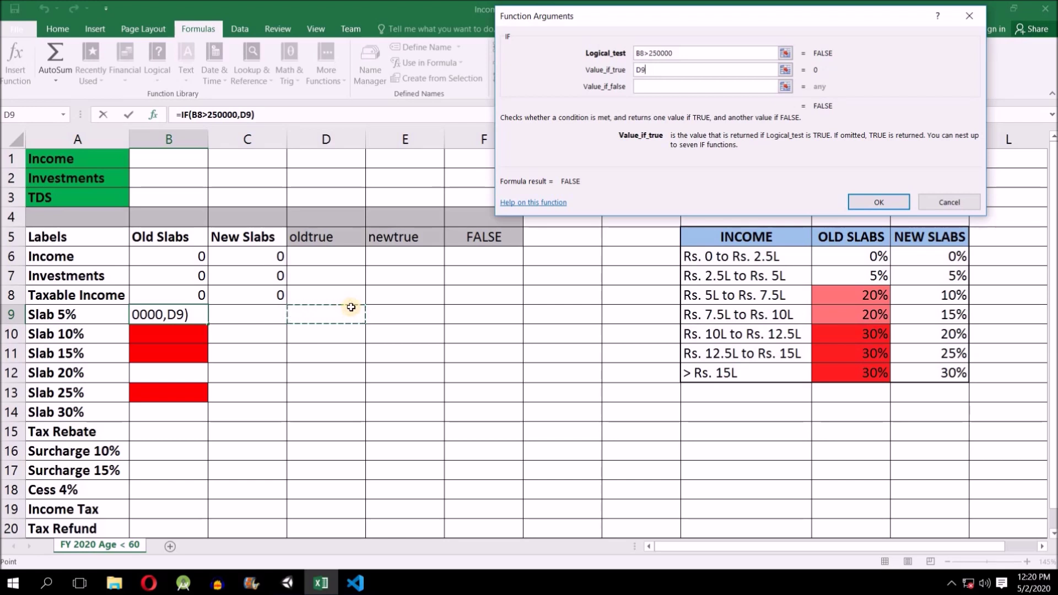
click(656, 85)
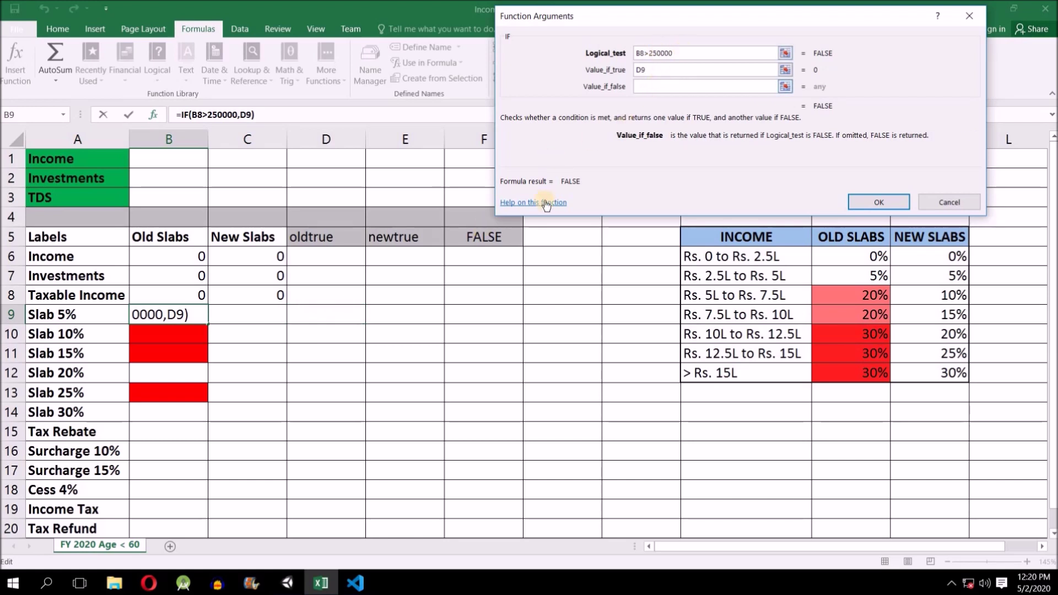
click(491, 319)
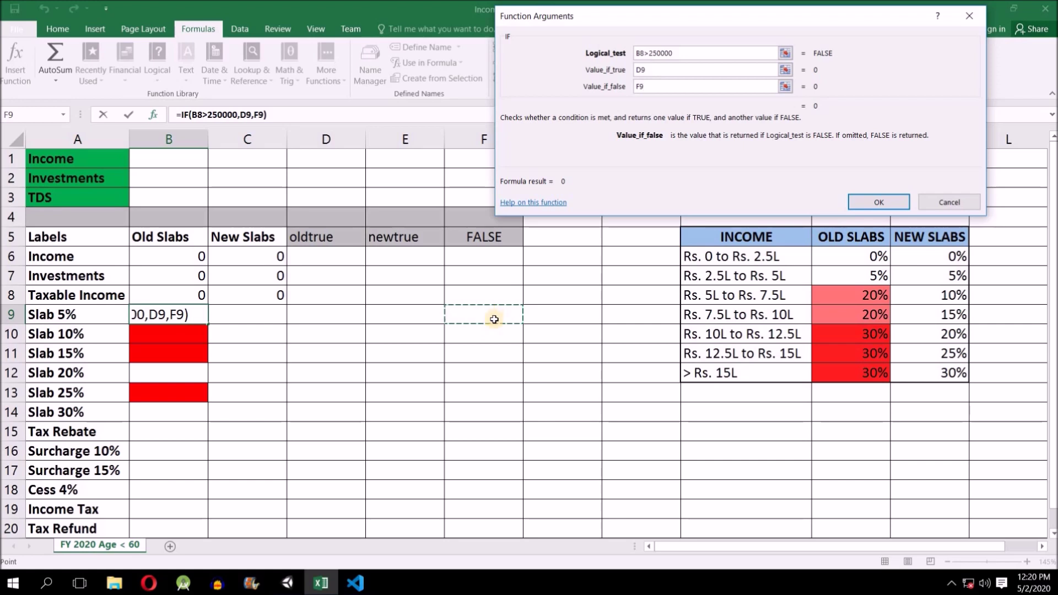
click(889, 197)
Step: Put 0 in the FALSE helper cell F9 and return to D9
key(Right)
key(Right)
key(Right)
key(Right)
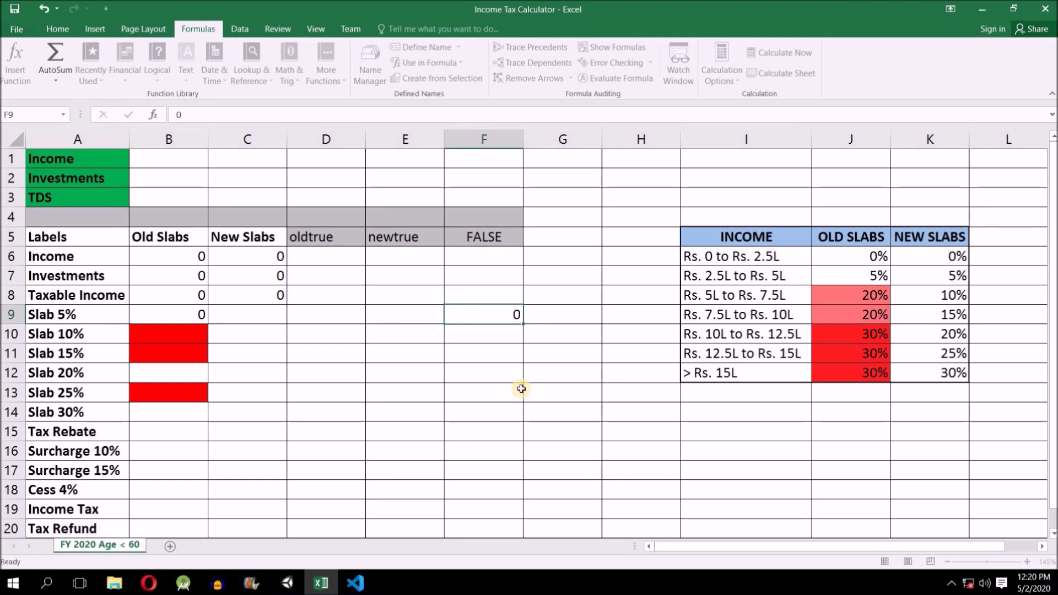
key(Return)
key(Up)
key(Left)
key(Left)
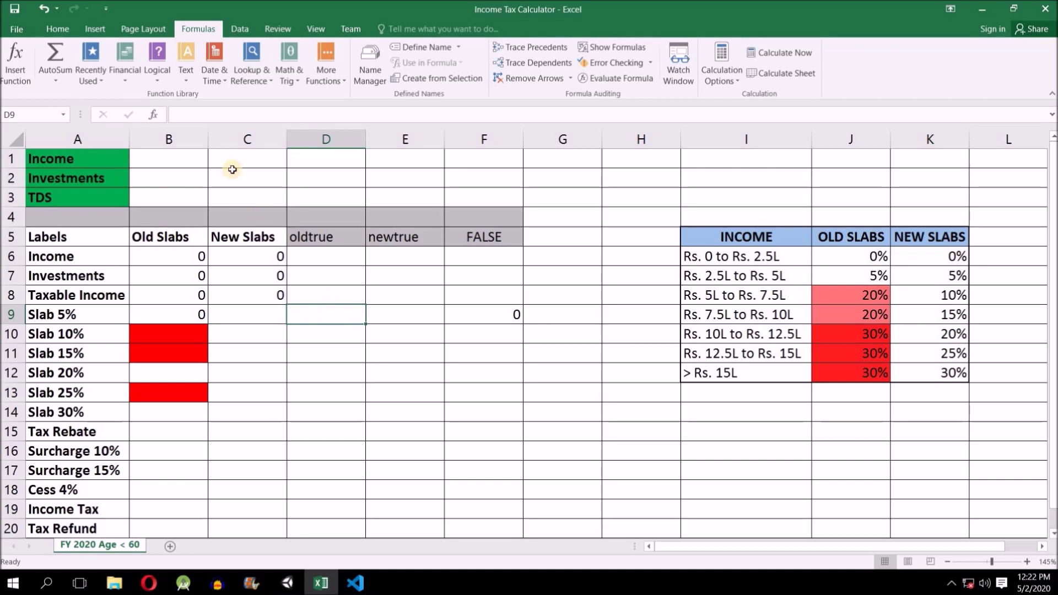
Step: Insert an IF function into the oldtrue cell D9 from the Logical functions list
click(157, 66)
click(172, 128)
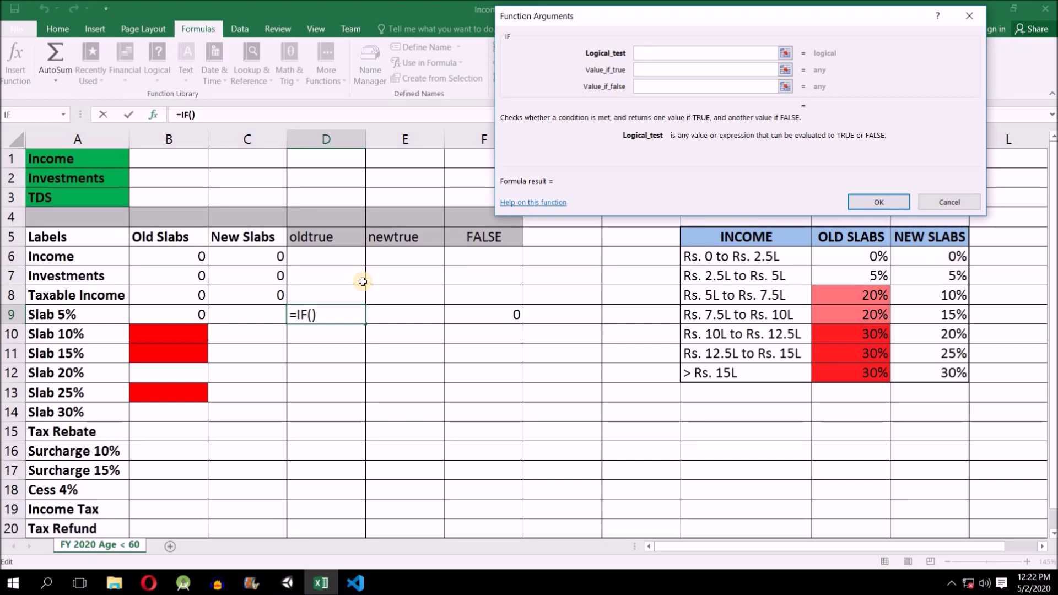
click(189, 300)
text(B8>)
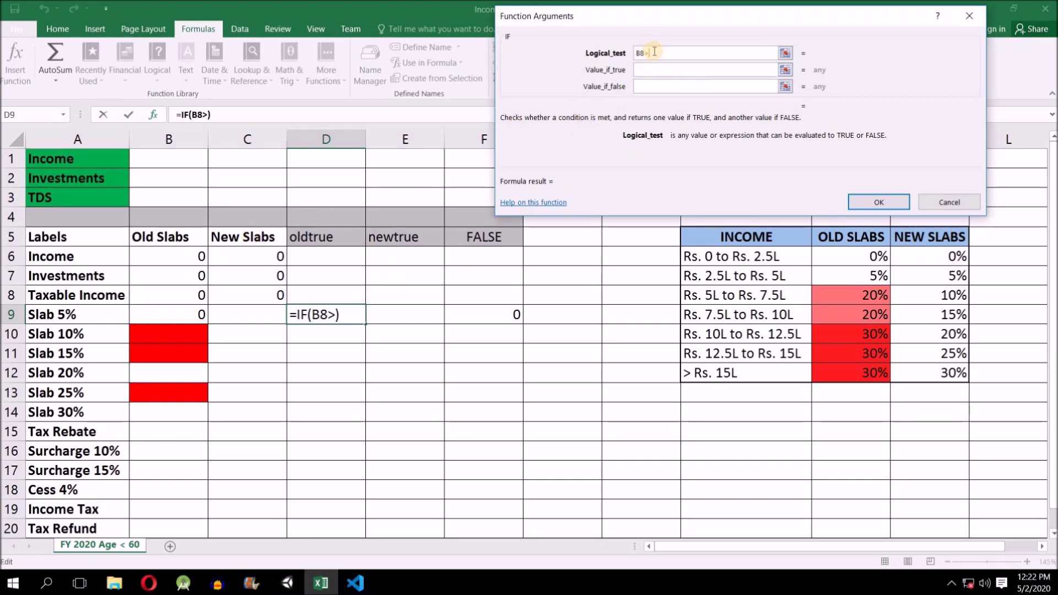
text(50)
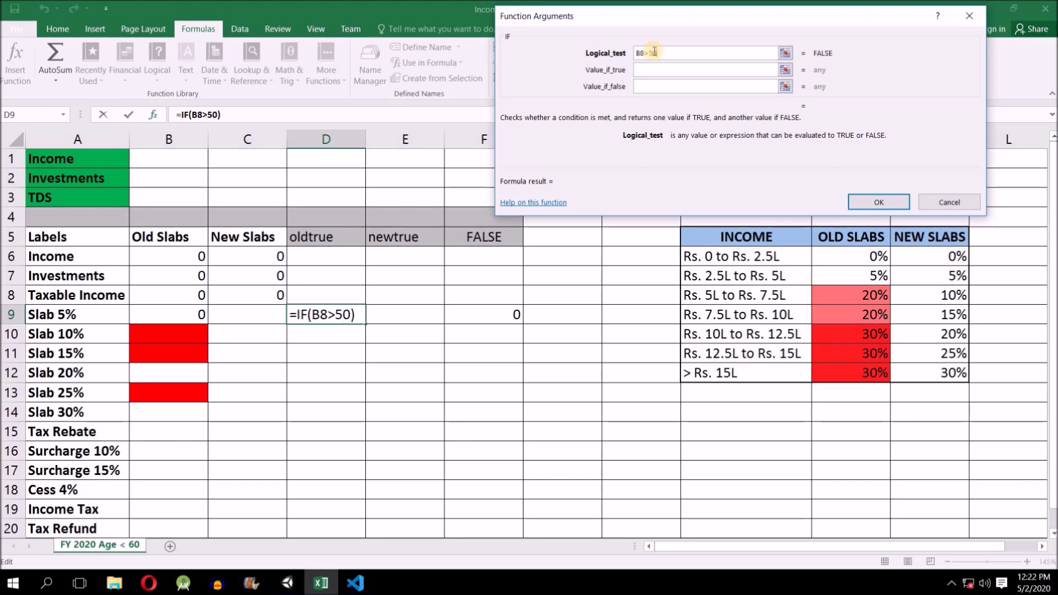
text(000)
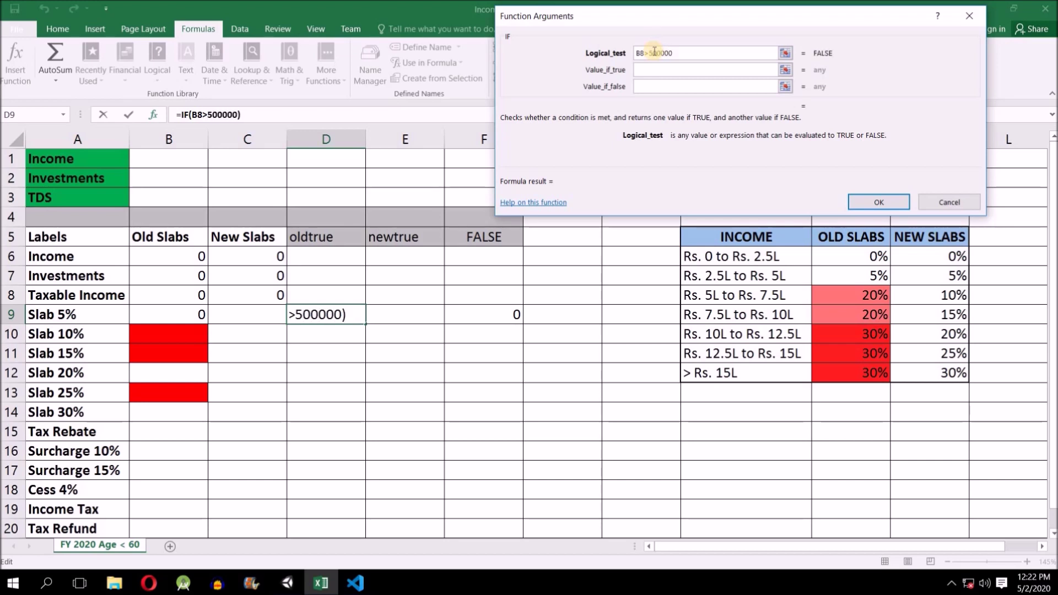
click(665, 73)
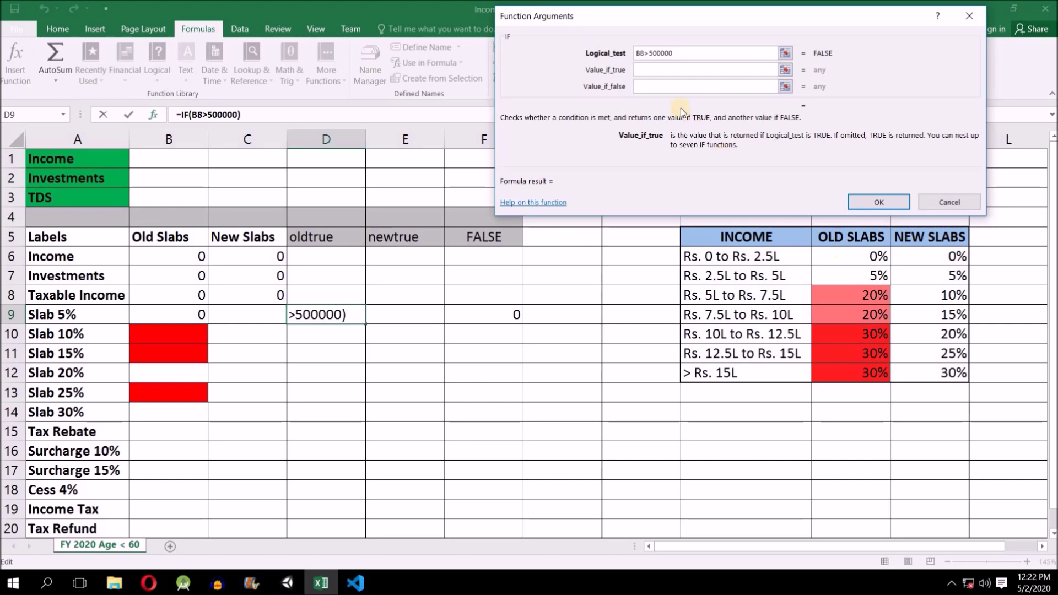
text(0)
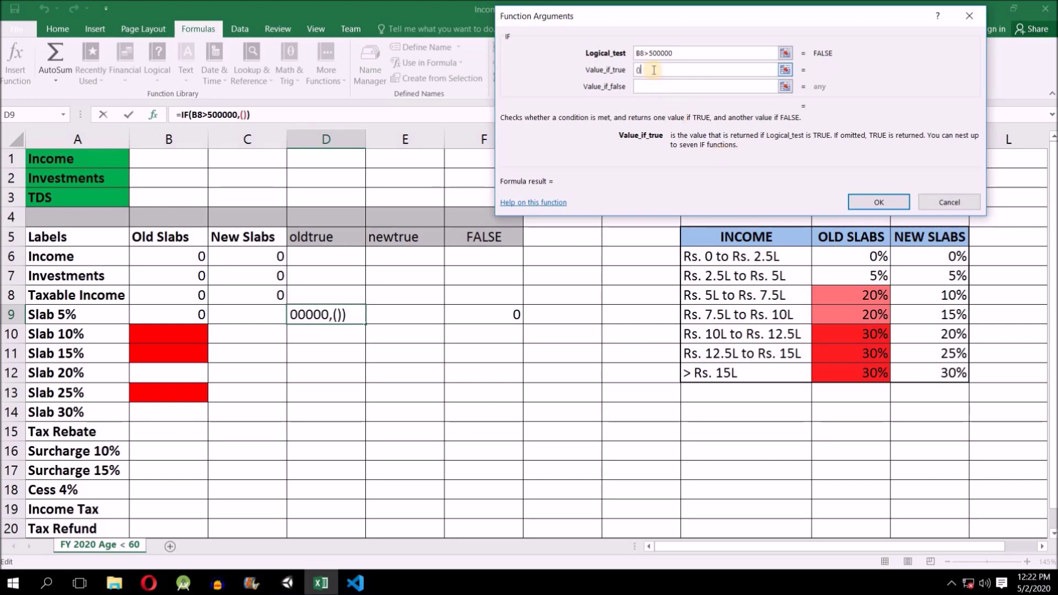
text(50000)
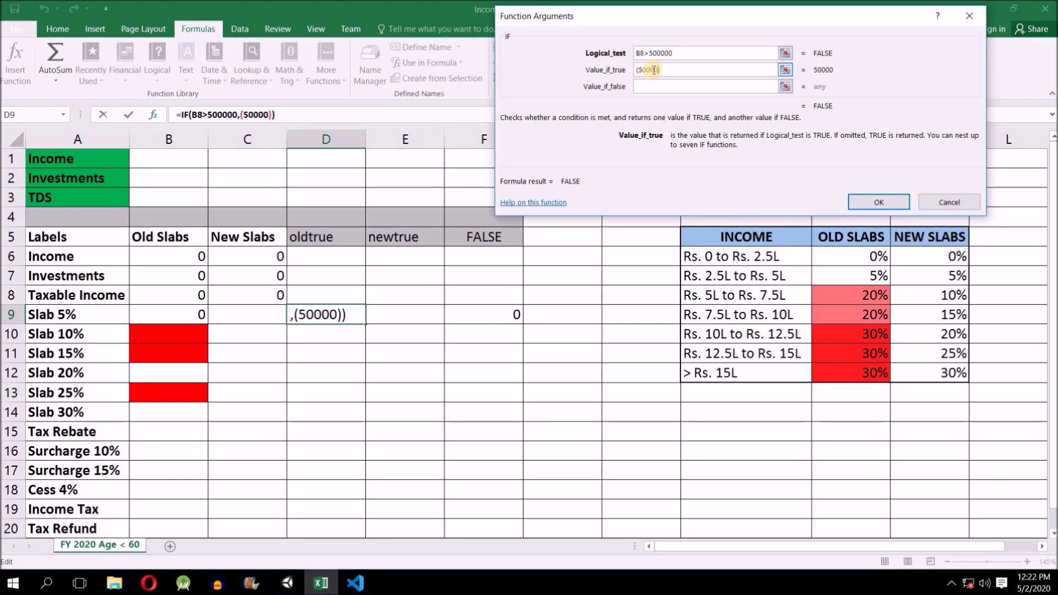
text(-2)
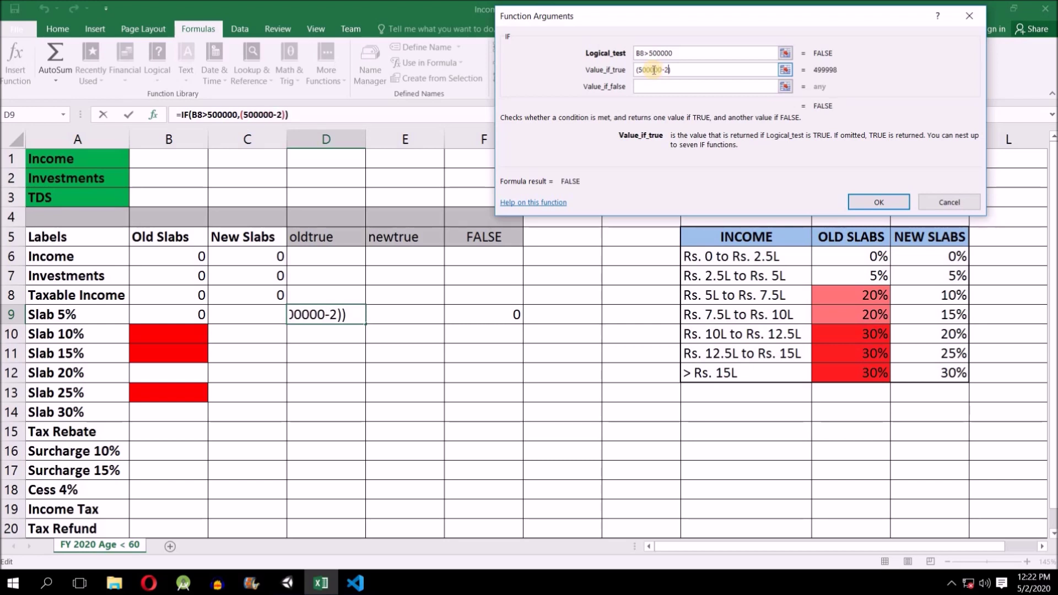
text(0000)
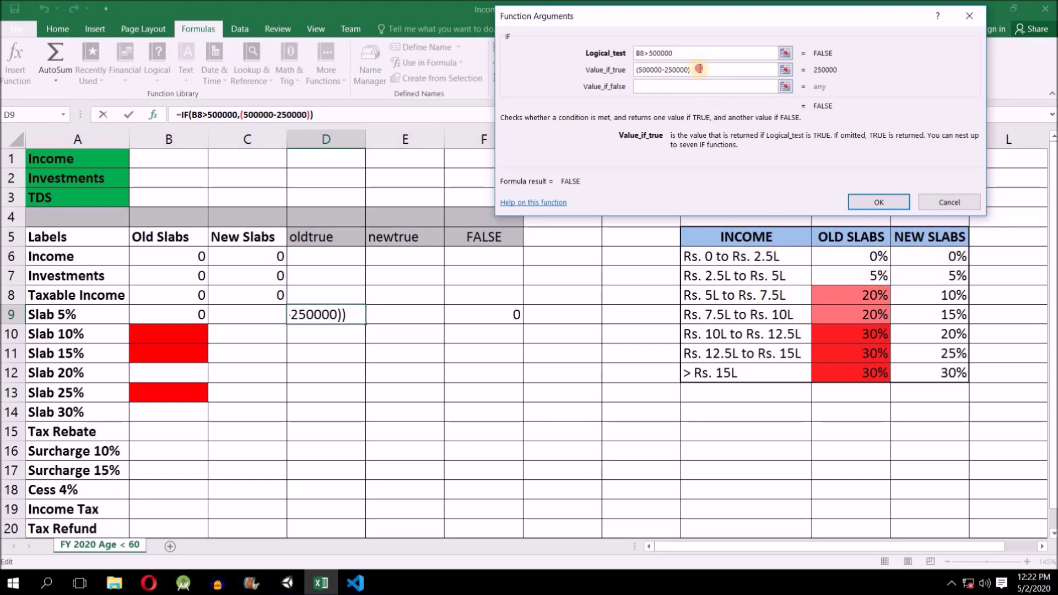
text(*)
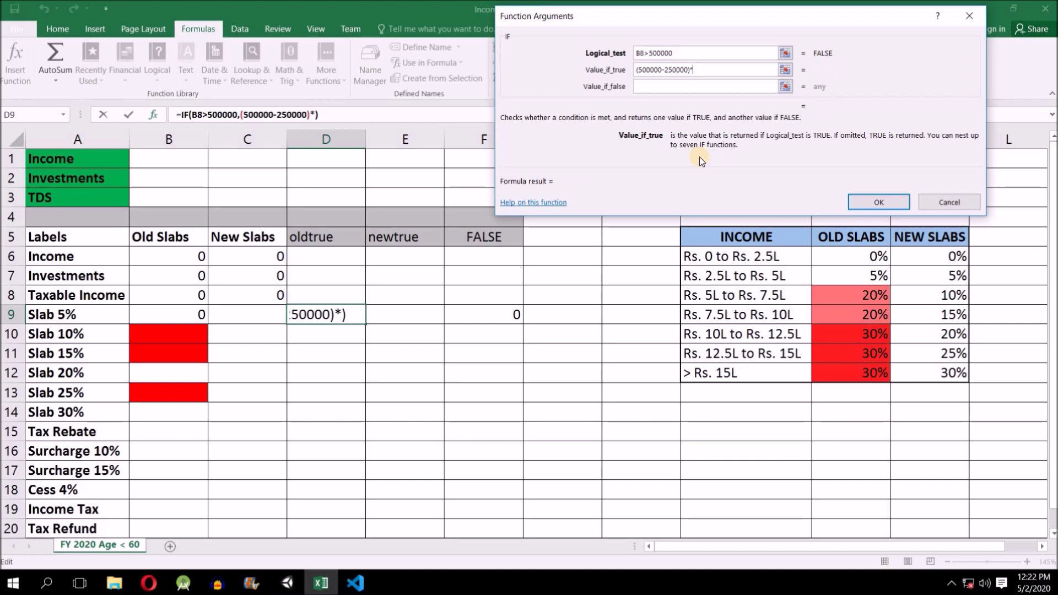
text(5/100)
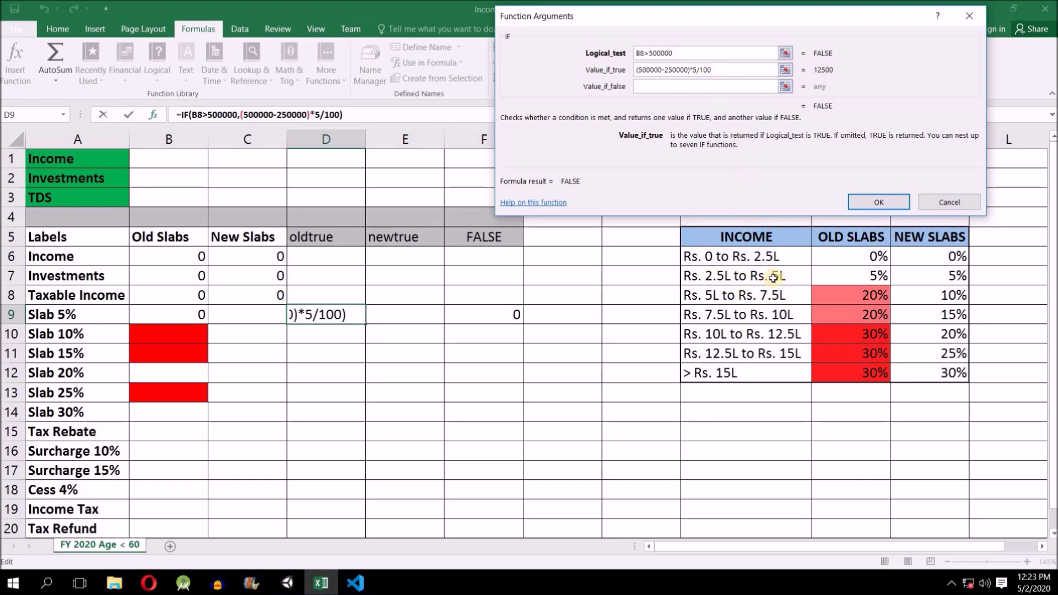
click(645, 86)
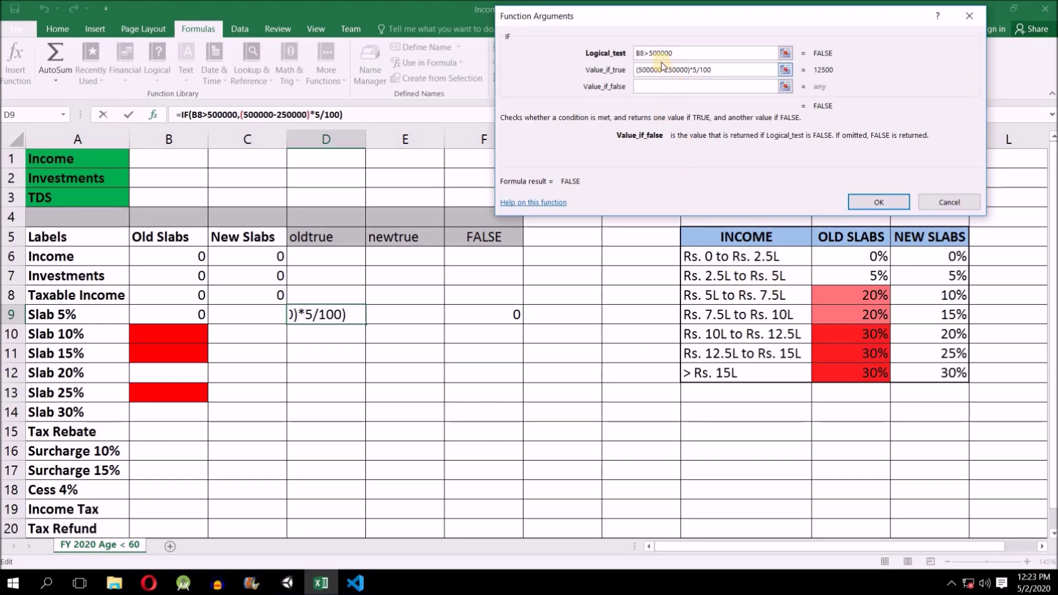
Step: Set the false result to (B8-250000)*5/100 and confirm the D9 formula
click(650, 53)
drag(686, 54, 635, 54)
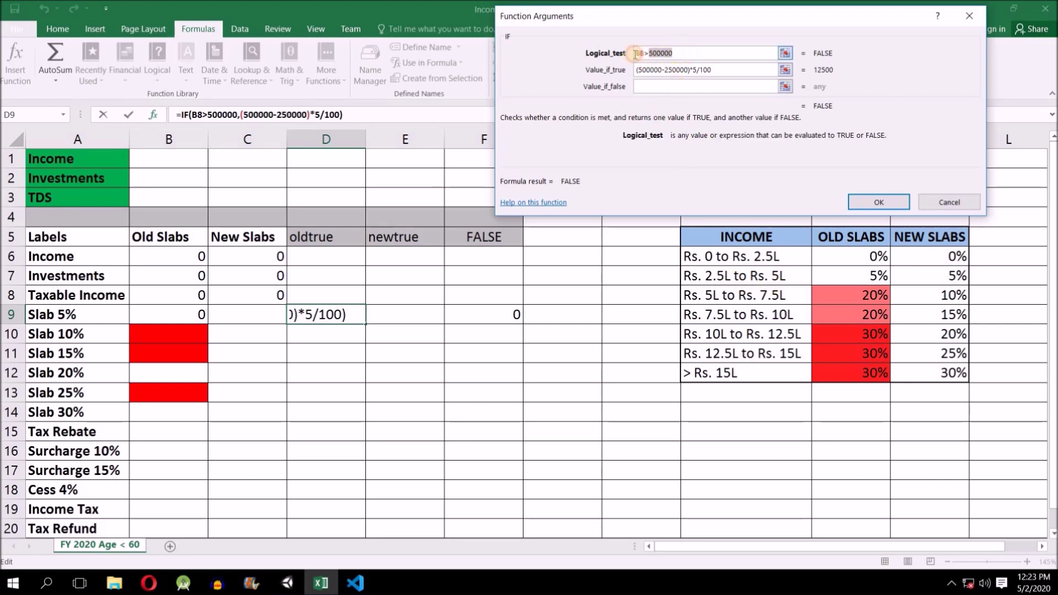
click(658, 87)
text(0)
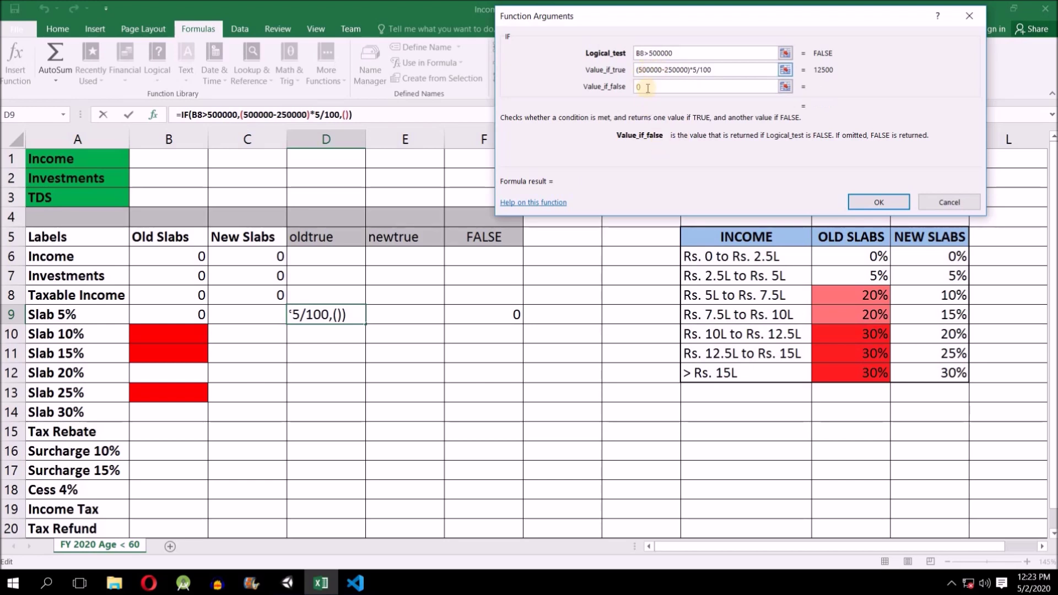
click(181, 295)
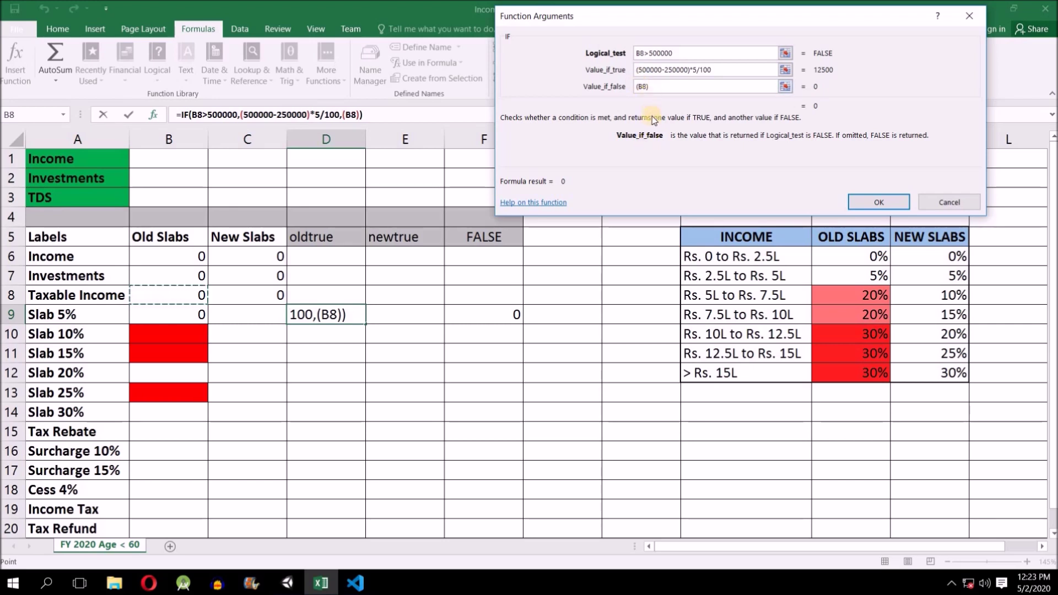
text(-250000))
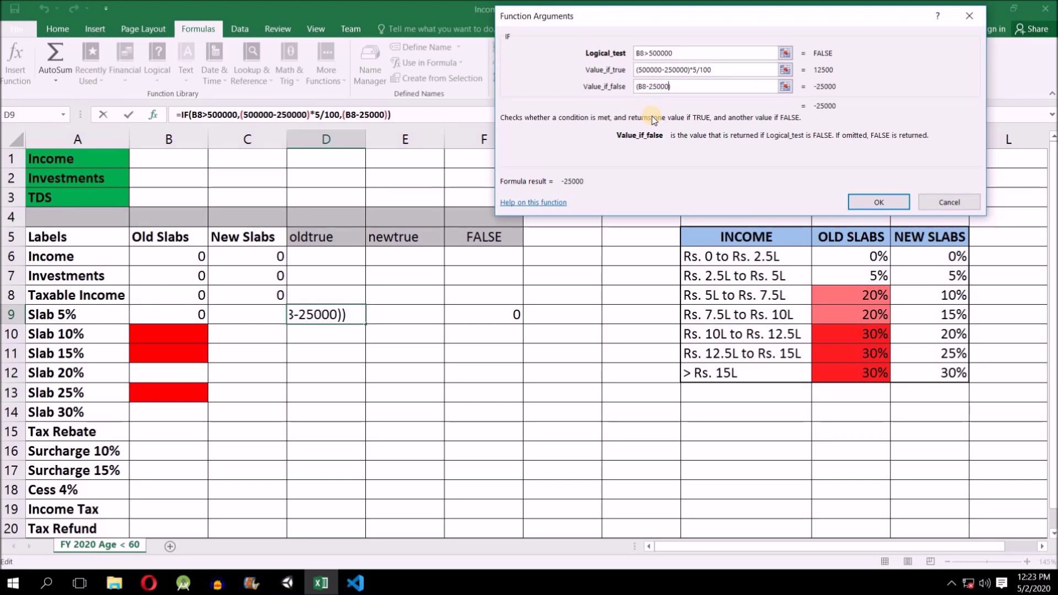
text(*)
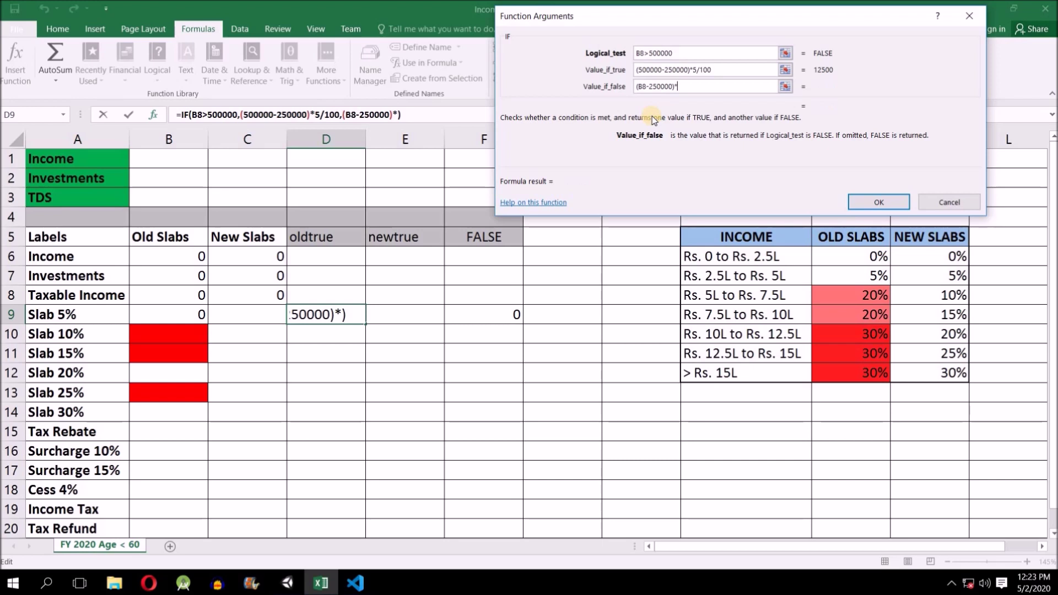
text(5)
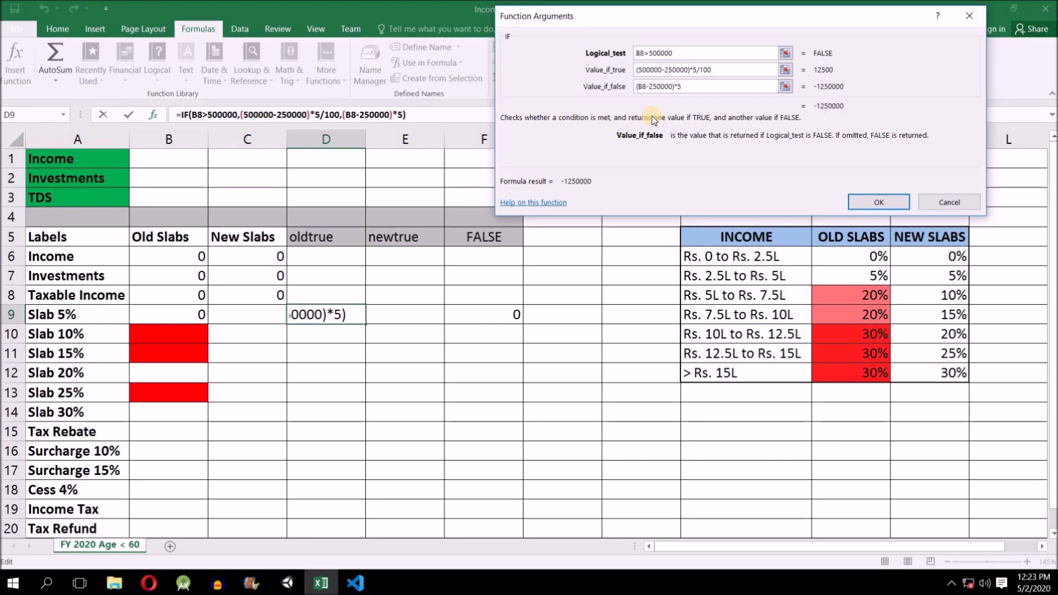
text(/100)
key(Return)
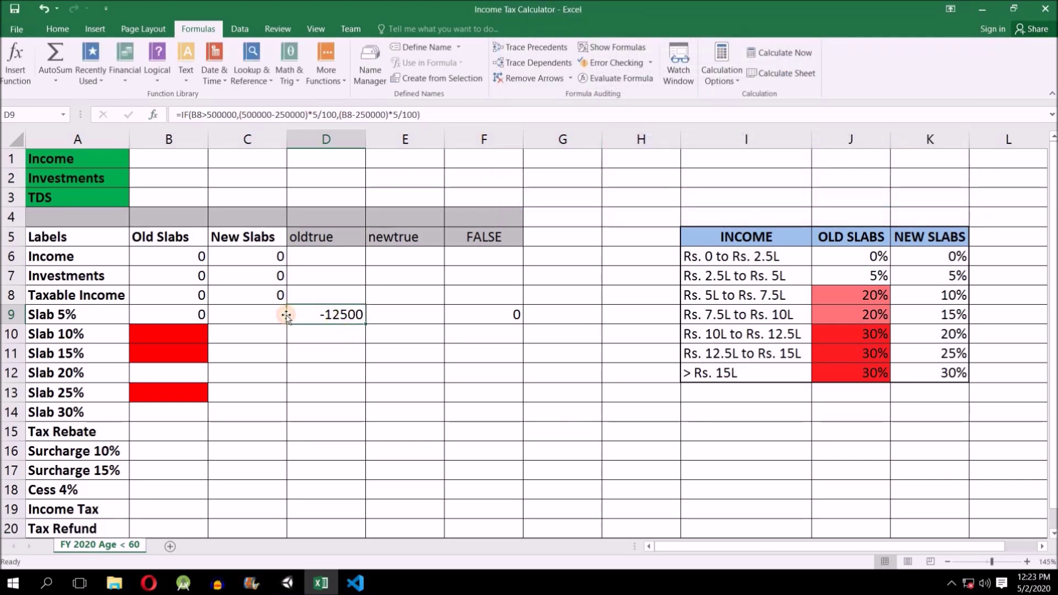
Step: Enter 200000 as the income in B1 and check the Slab 5% result in B9
click(174, 313)
click(332, 313)
click(180, 320)
click(183, 160)
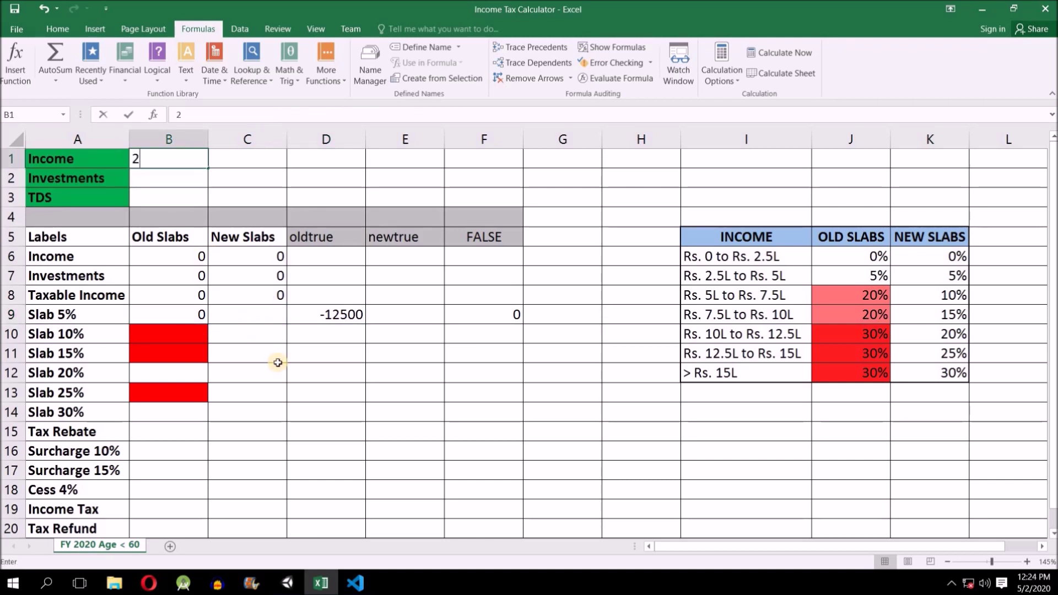
text(00000)
key(Return)
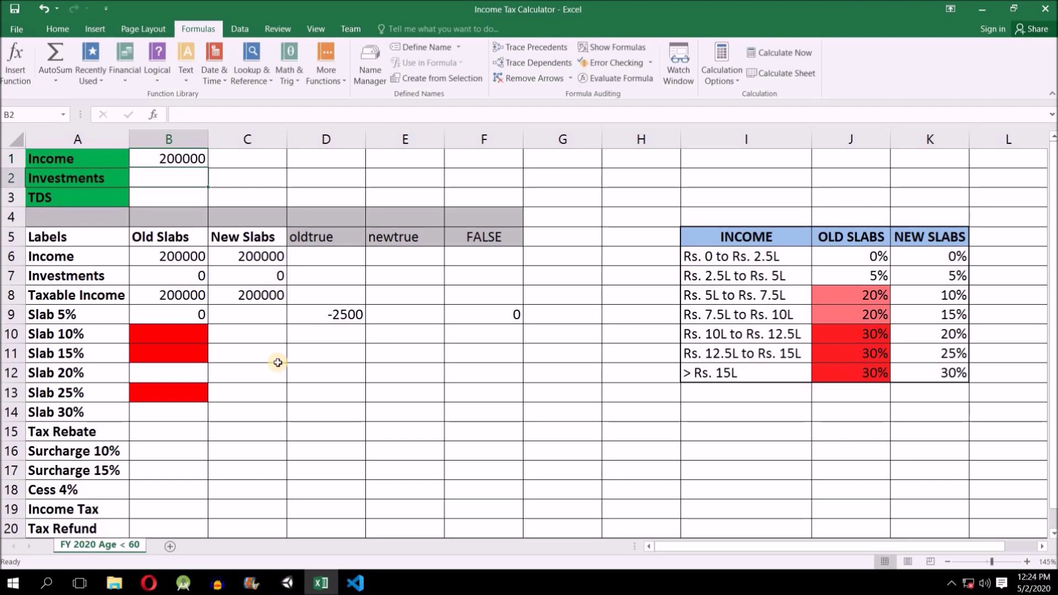
click(166, 320)
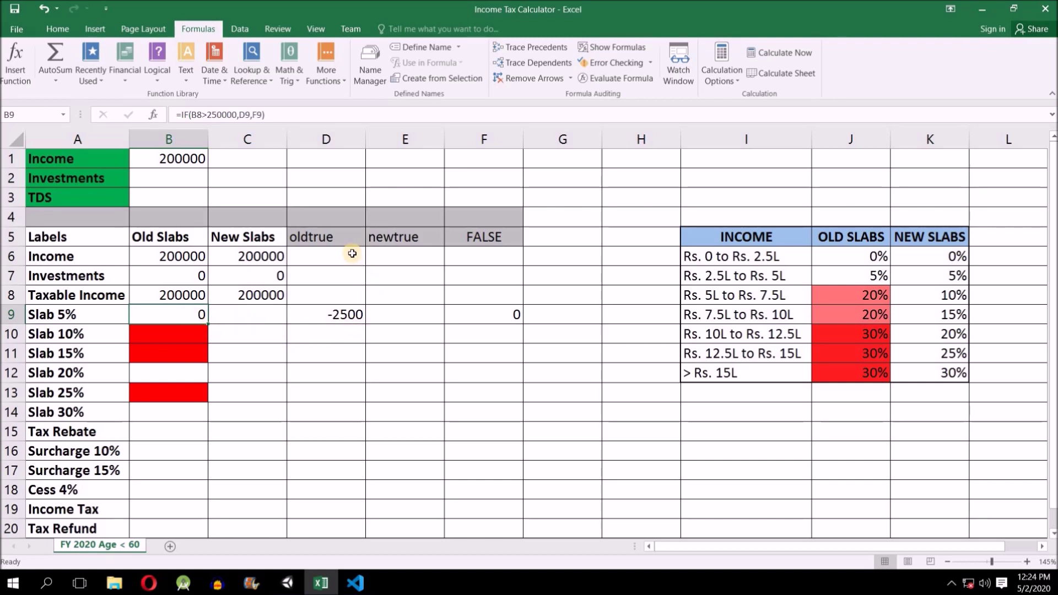
Step: Review the oldtrue, newtrue and FALSE helper columns and the Old/New Slabs values
drag(329, 237, 489, 443)
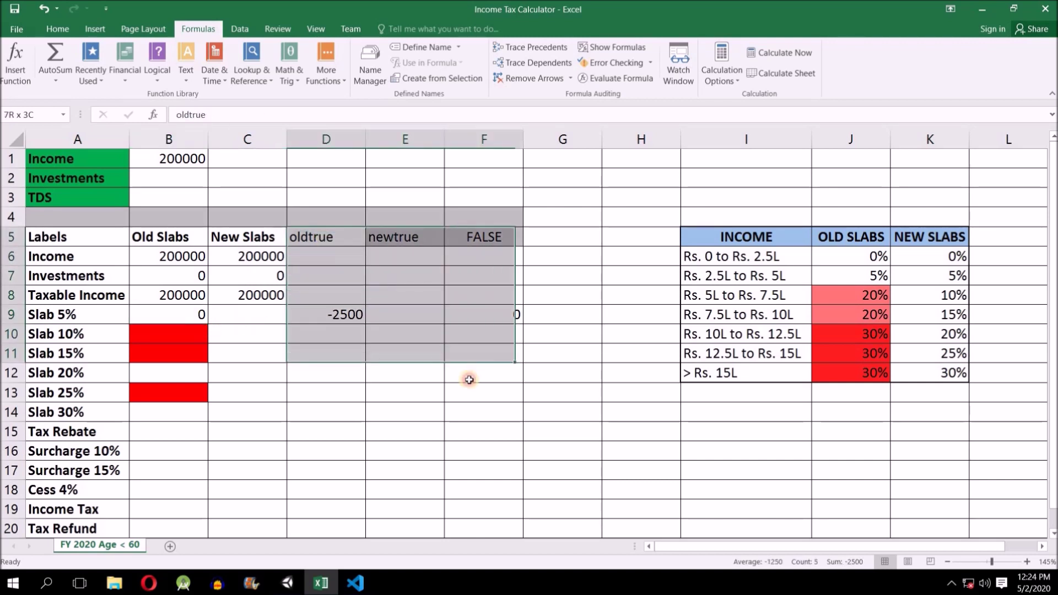
drag(489, 443, 485, 508)
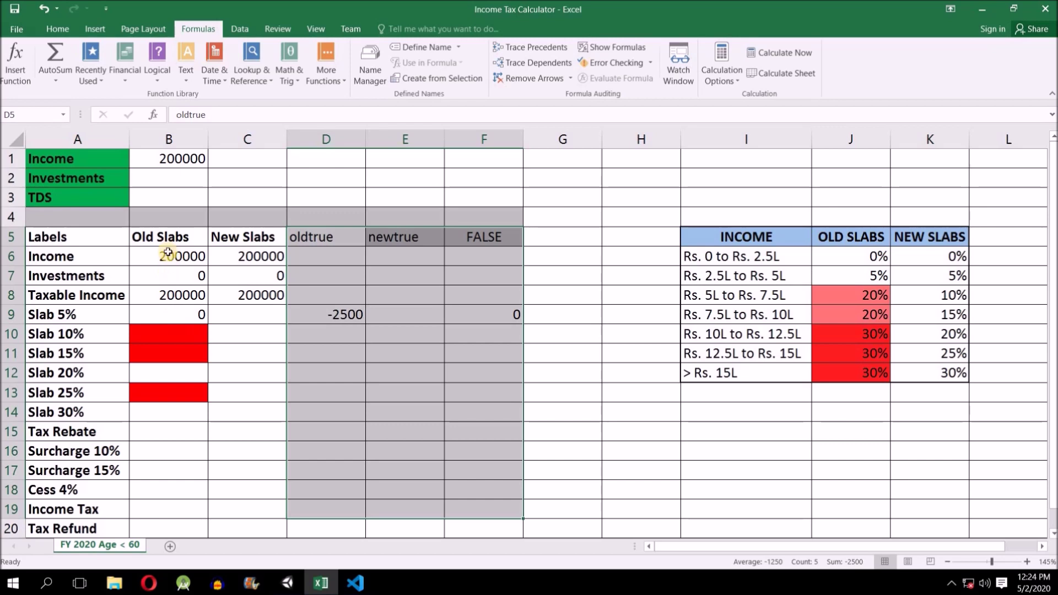
drag(168, 256, 267, 439)
click(194, 317)
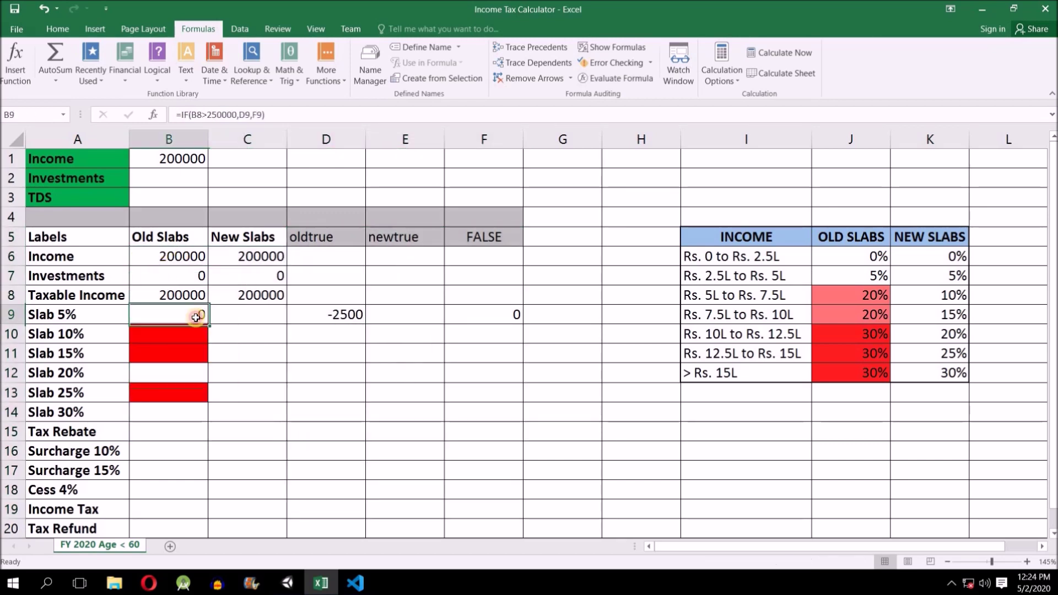
drag(160, 256, 256, 468)
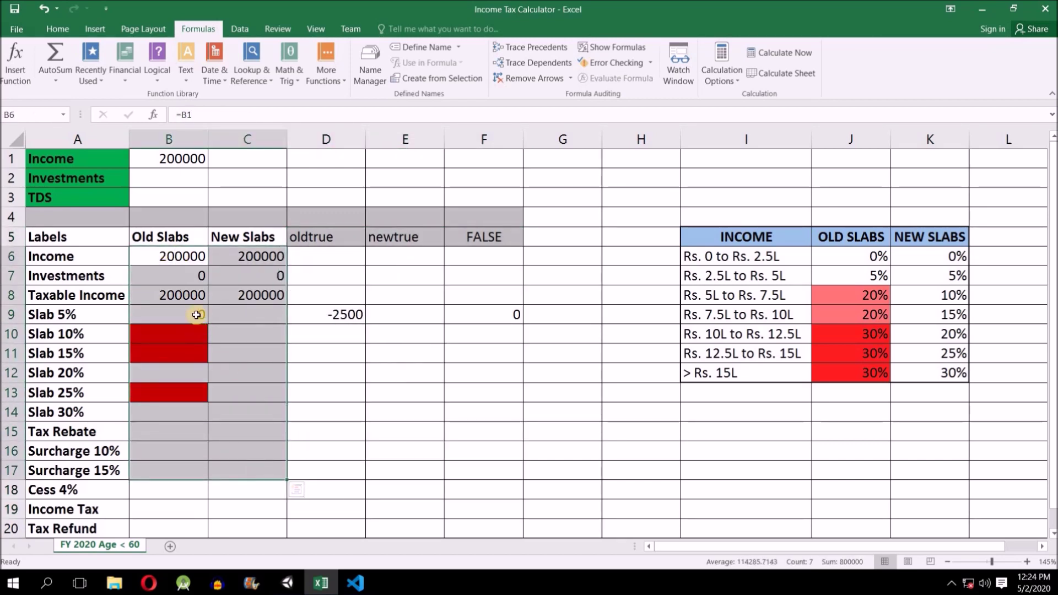
click(197, 320)
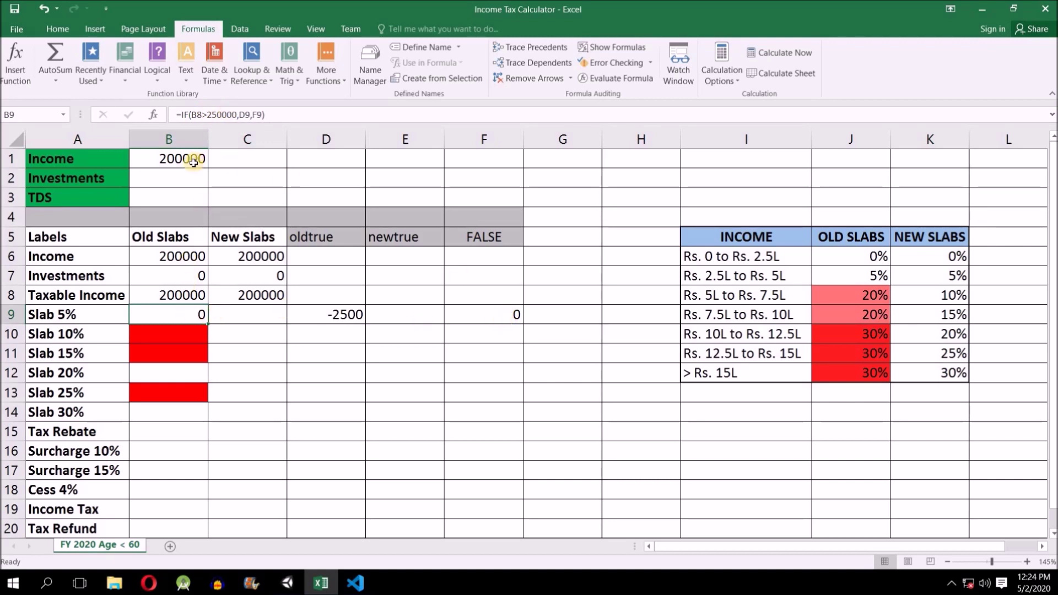
Step: Change the income in B1 to 400000 and verify Slab 5% shows 7500
click(196, 160)
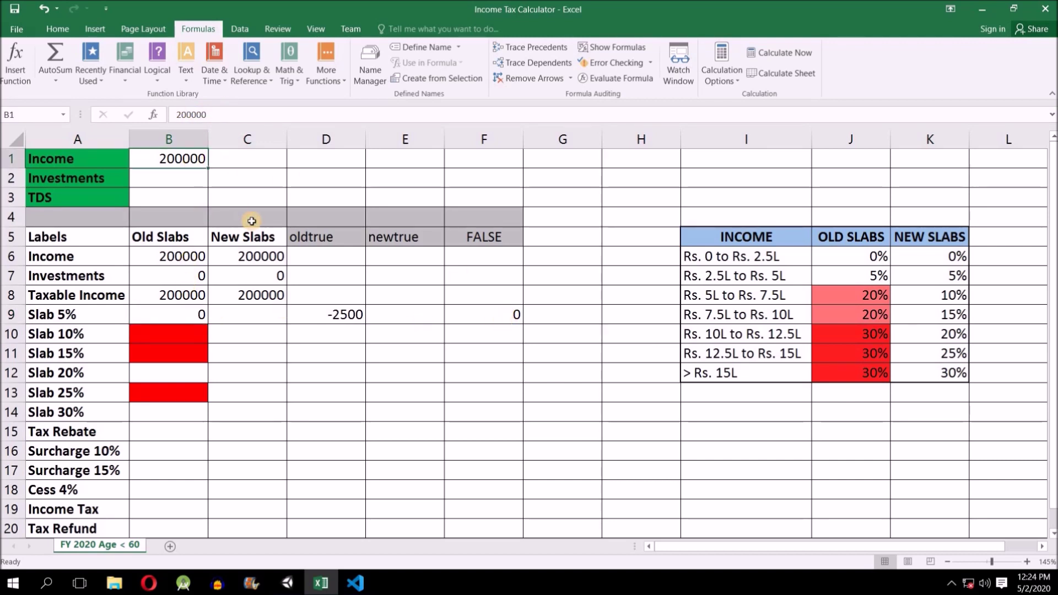
text(400)
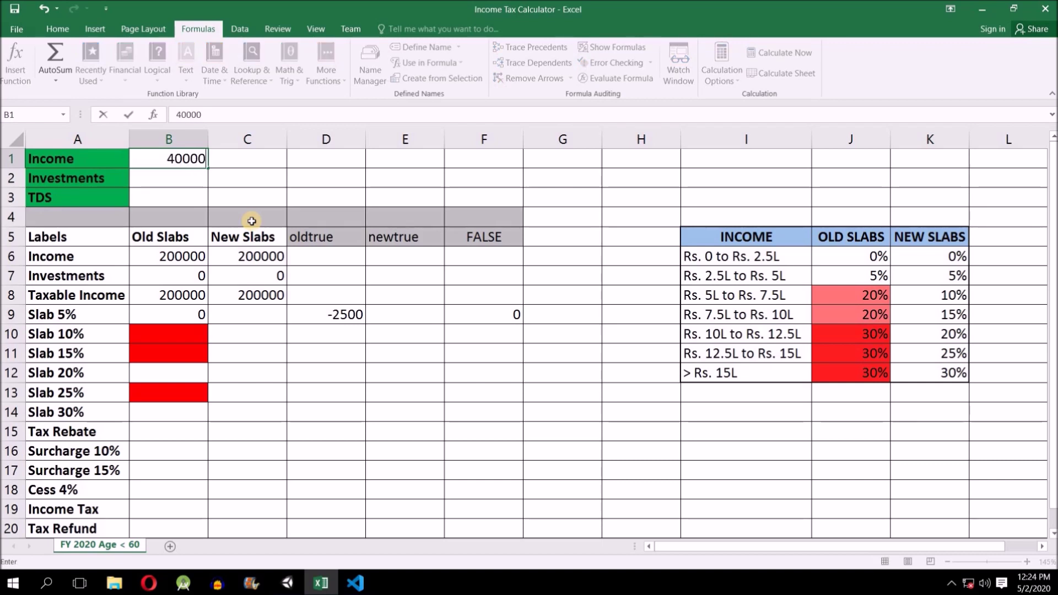
text(0)
key(Return)
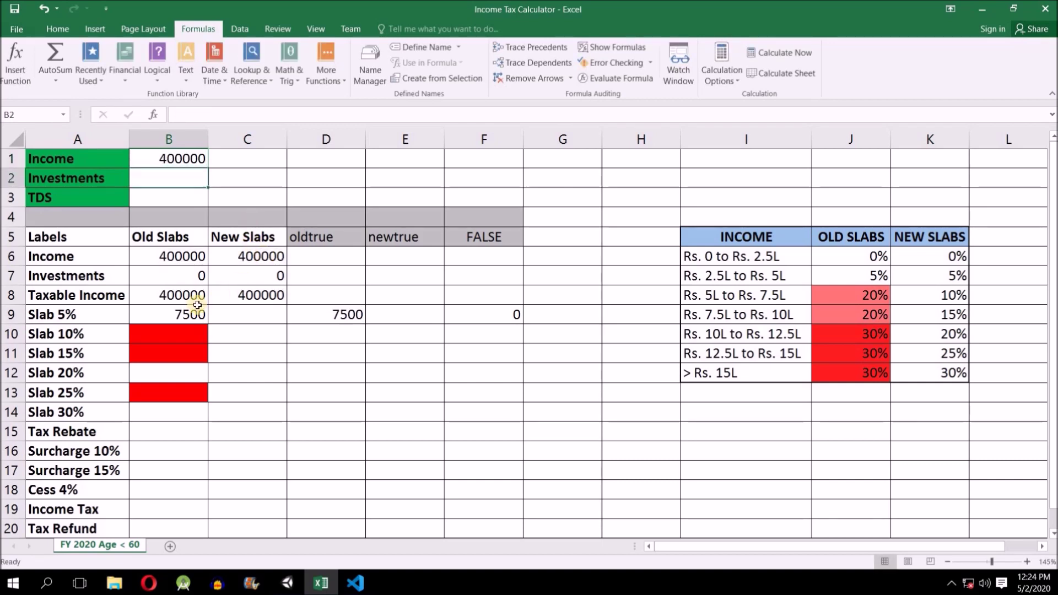
click(184, 314)
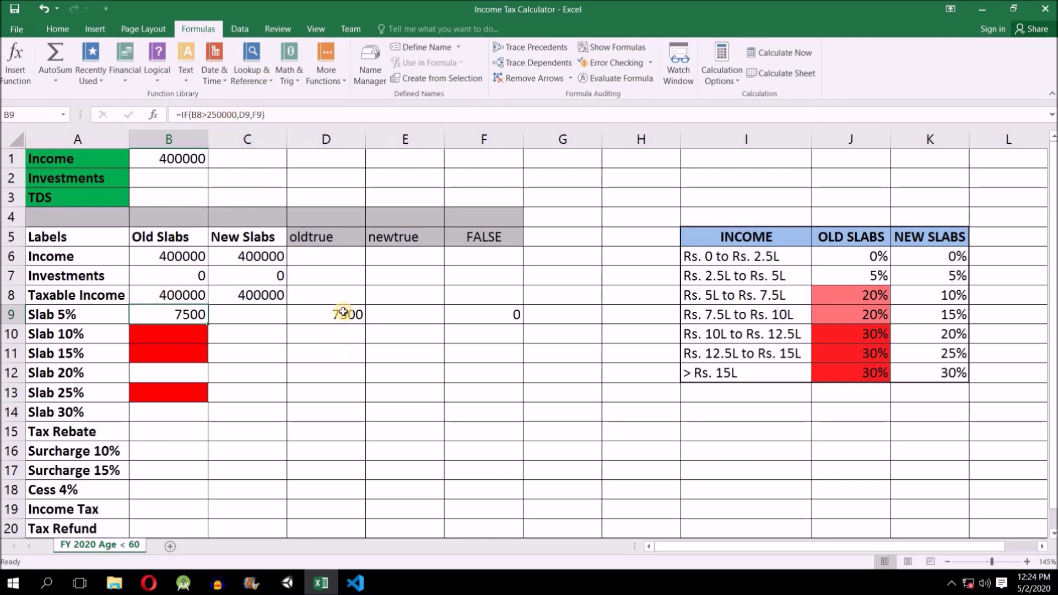
click(342, 311)
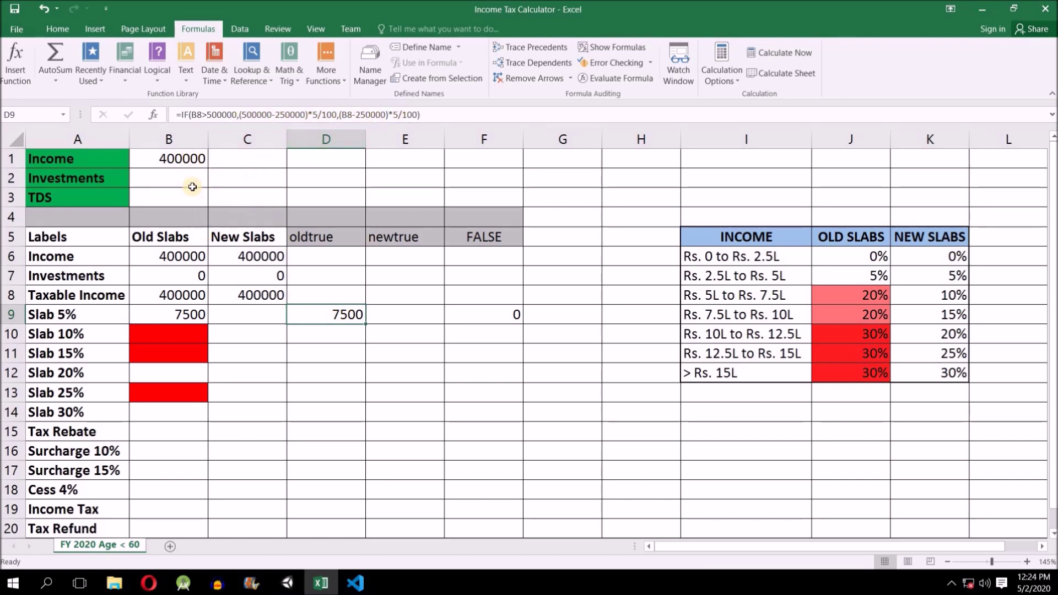
click(185, 159)
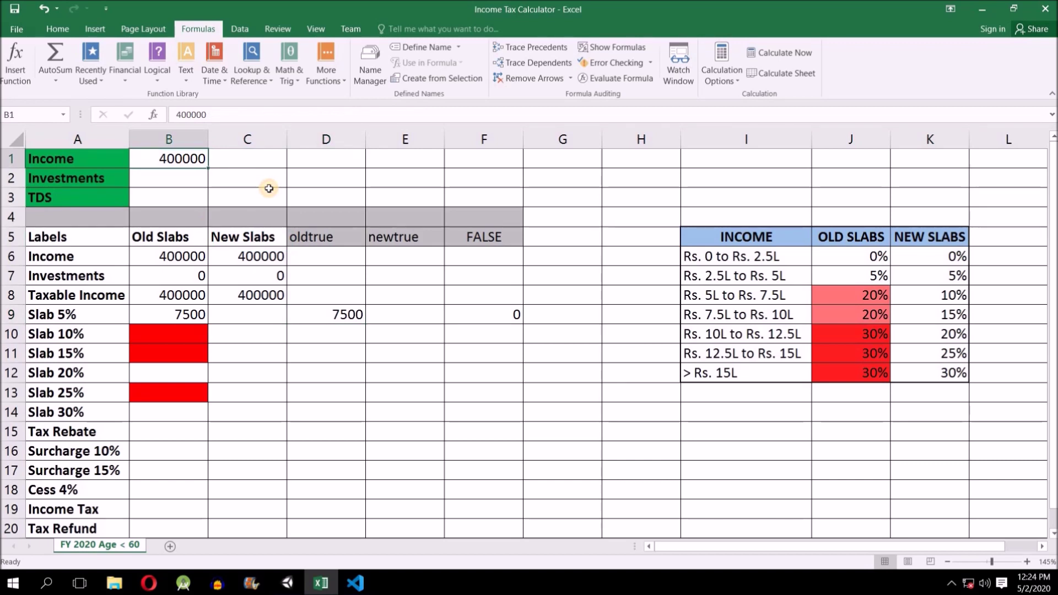
Step: Raise the income to 600000 and move to the New Slabs Slab 5% cell C9
text(600)
key(Return)
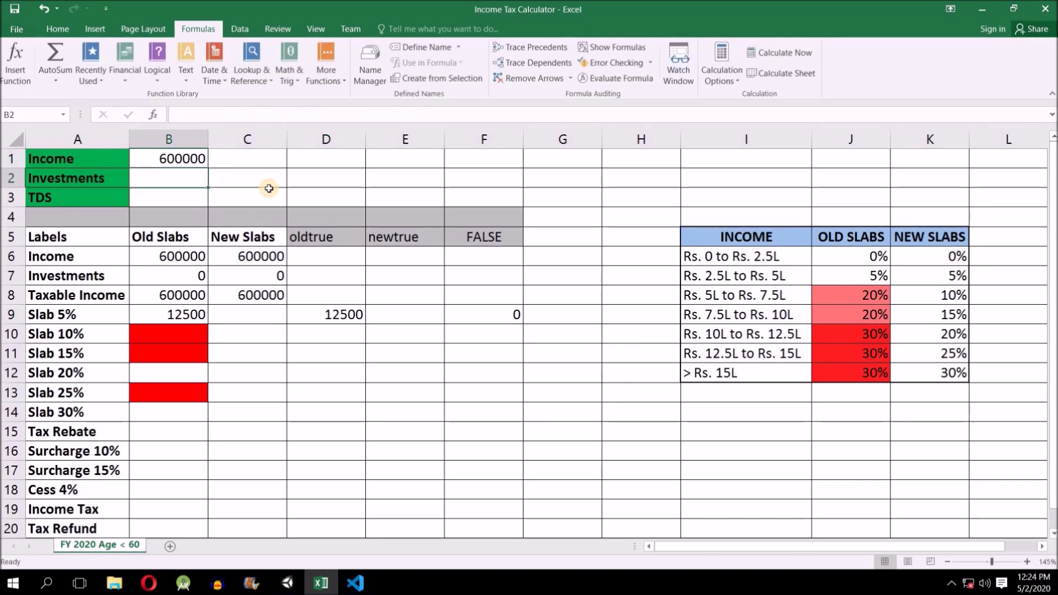
click(164, 314)
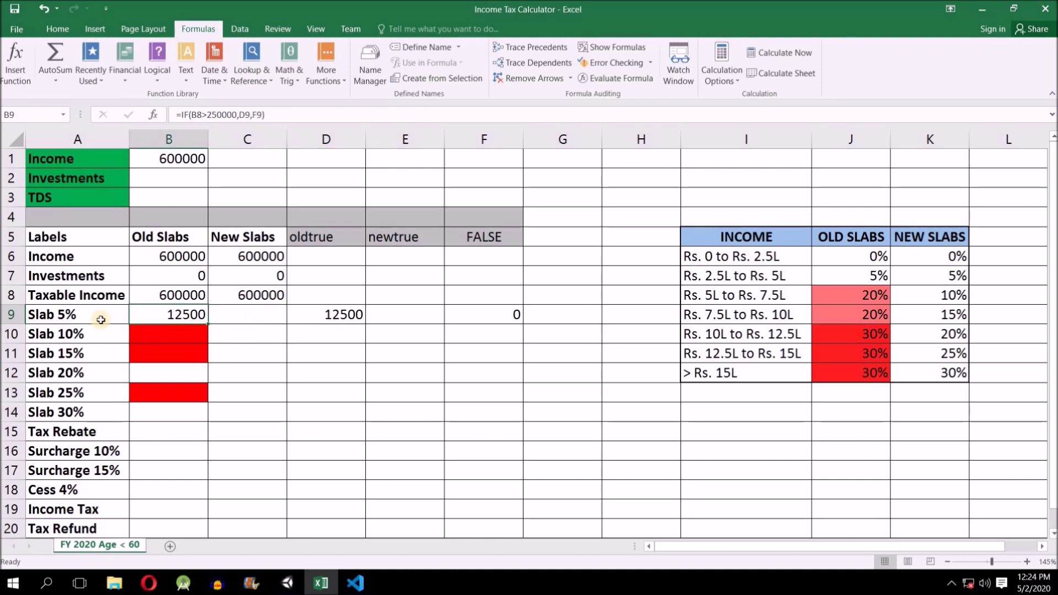
click(76, 314)
click(243, 314)
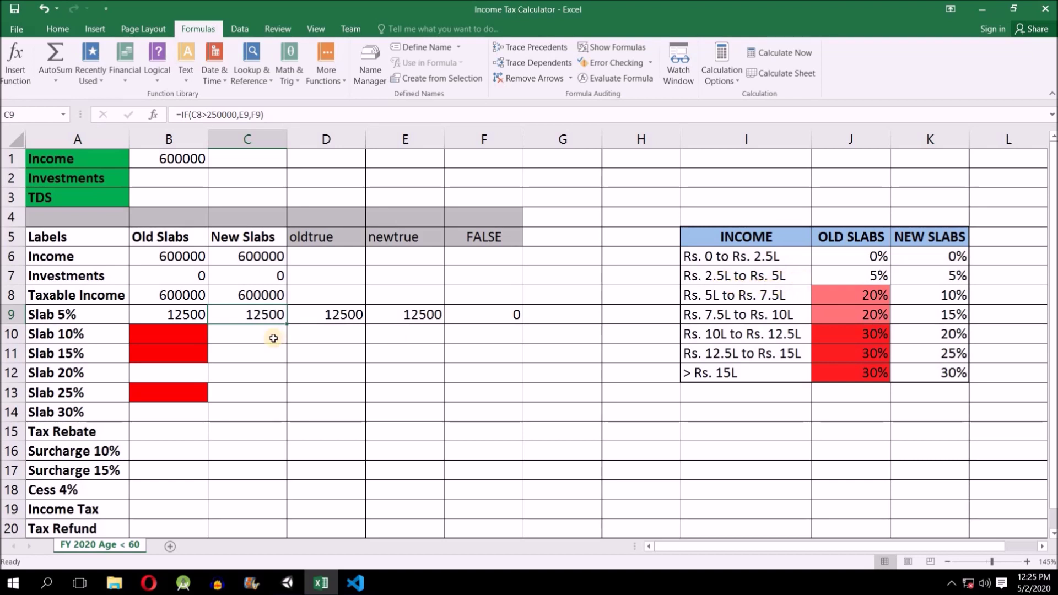
drag(173, 312, 258, 312)
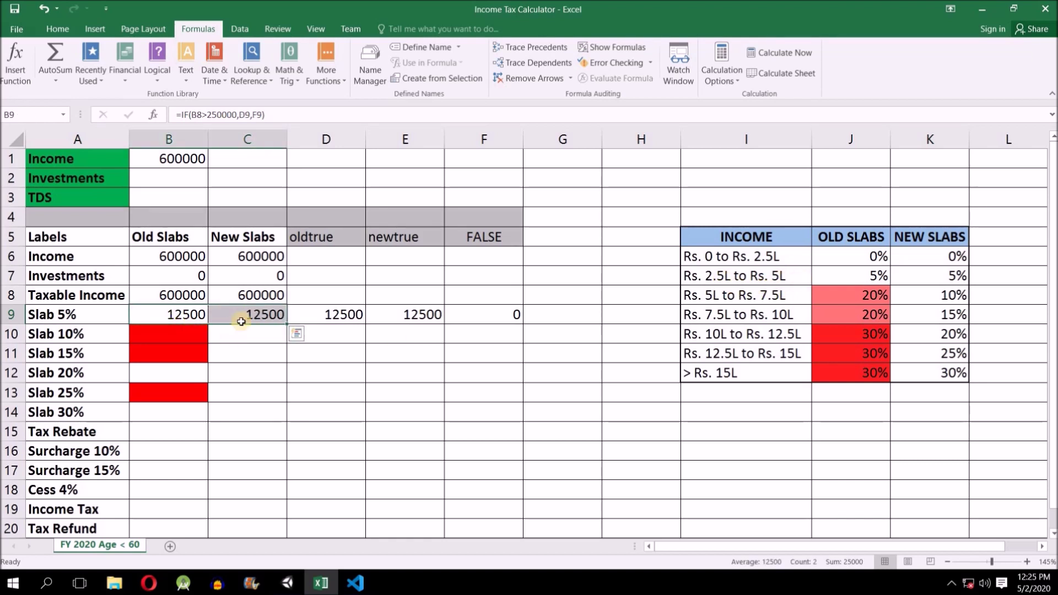
click(251, 315)
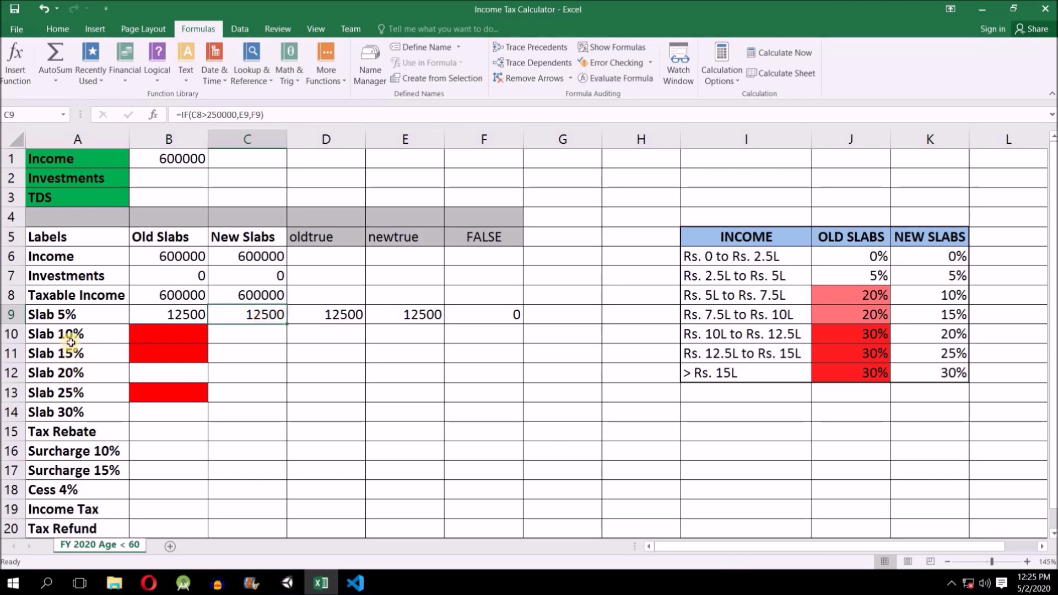
drag(75, 334, 71, 413)
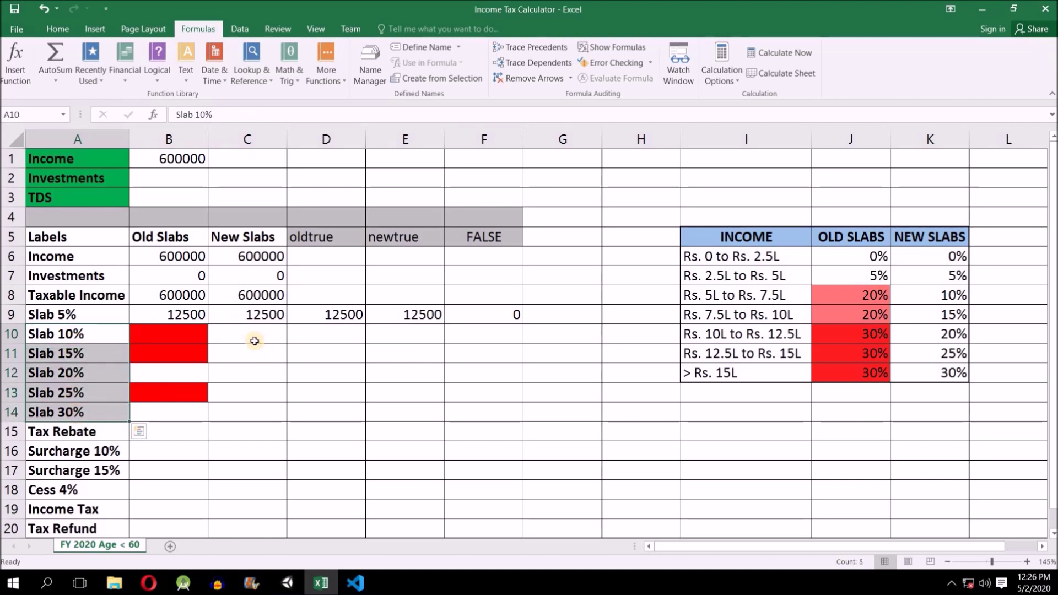
drag(252, 334, 181, 413)
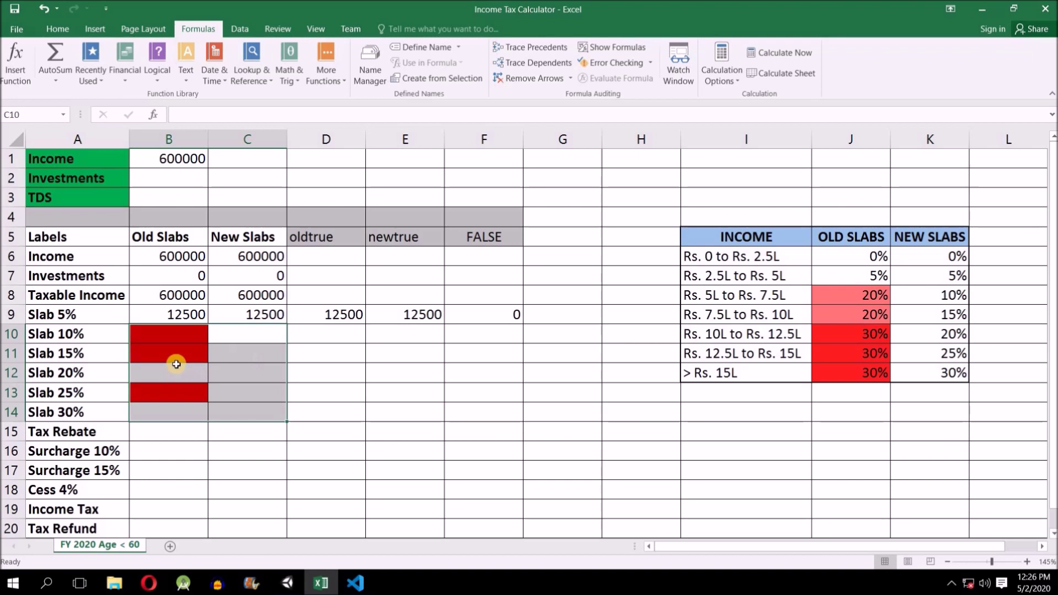
click(175, 333)
click(184, 392)
click(179, 334)
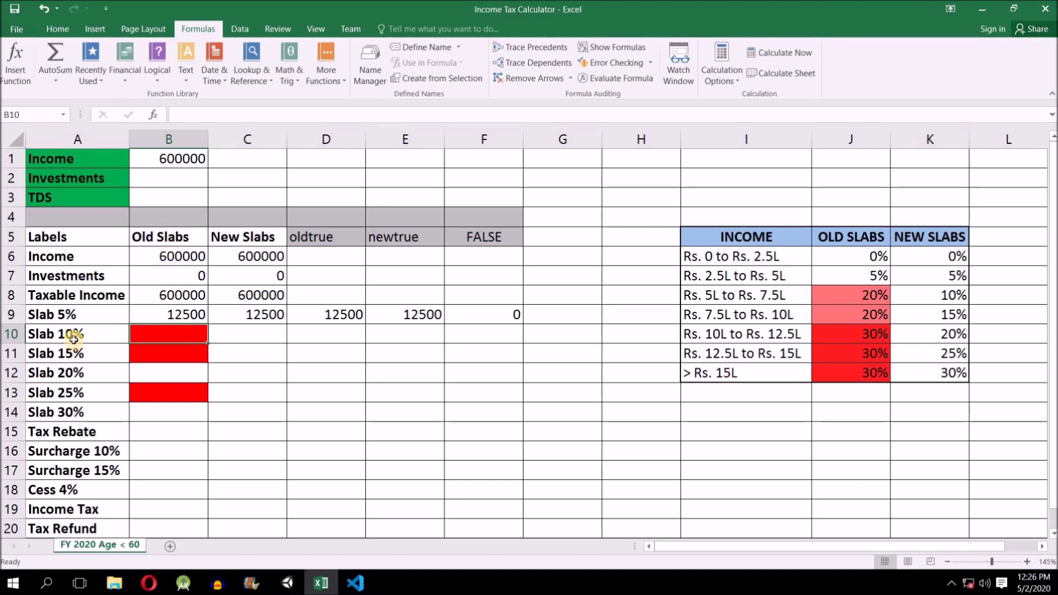
drag(69, 335, 77, 363)
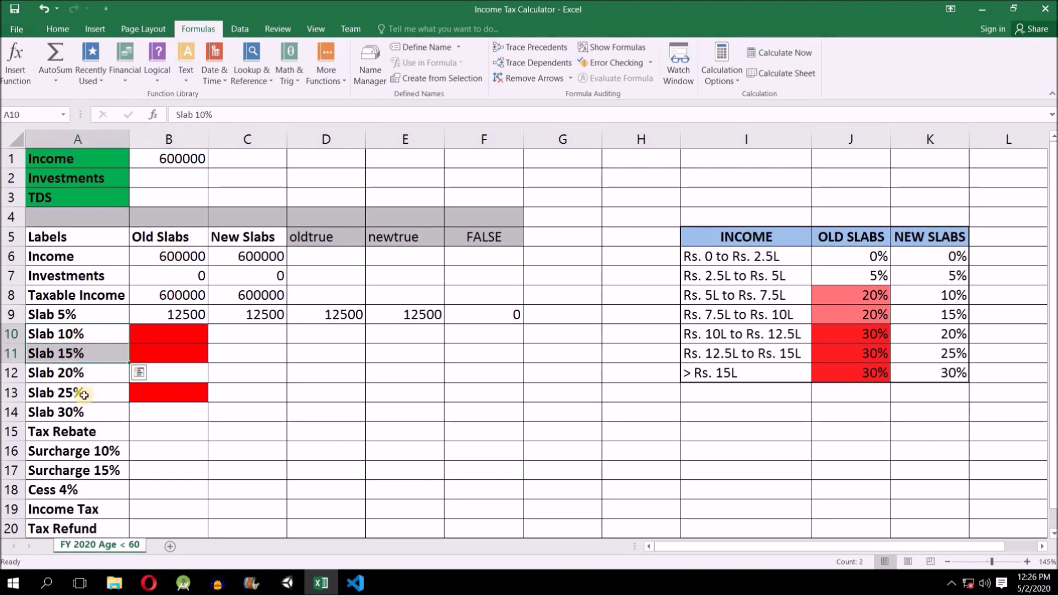
click(163, 393)
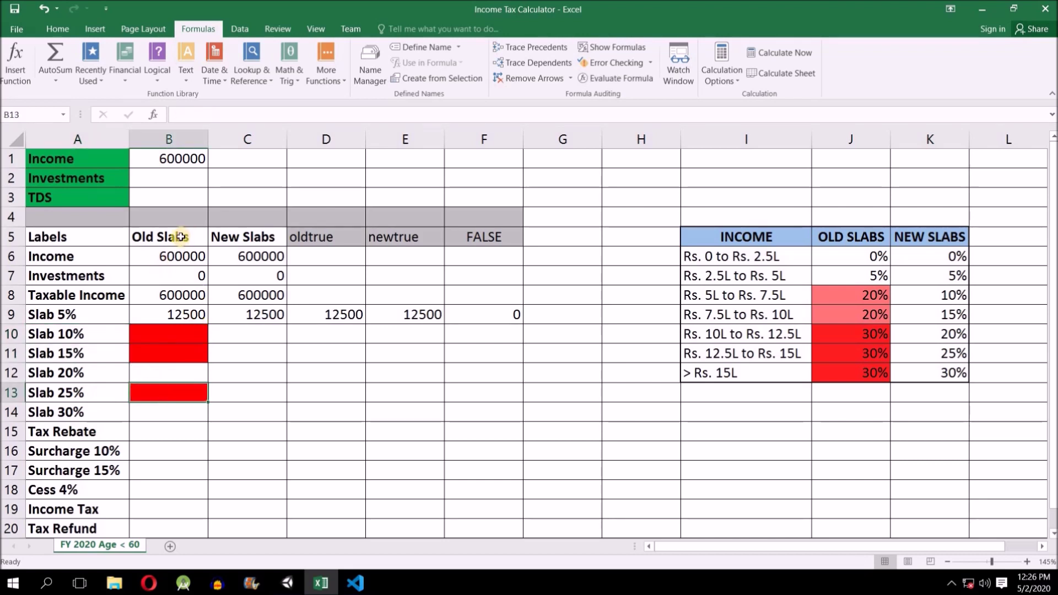
click(243, 339)
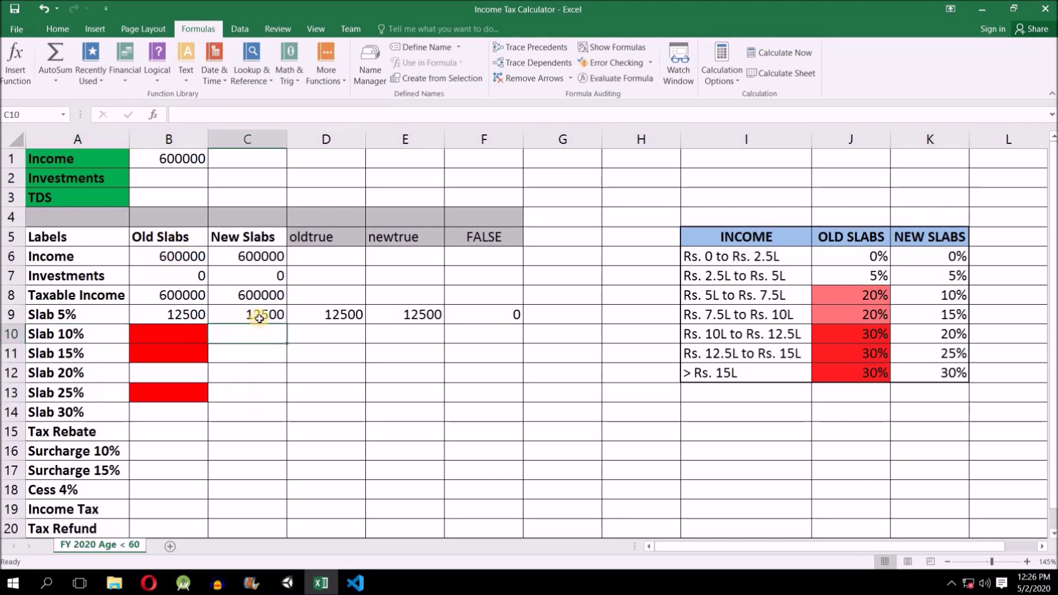
Step: Review the 5%–30% slab results for both regimes and the taxable income formula
drag(259, 319, 243, 411)
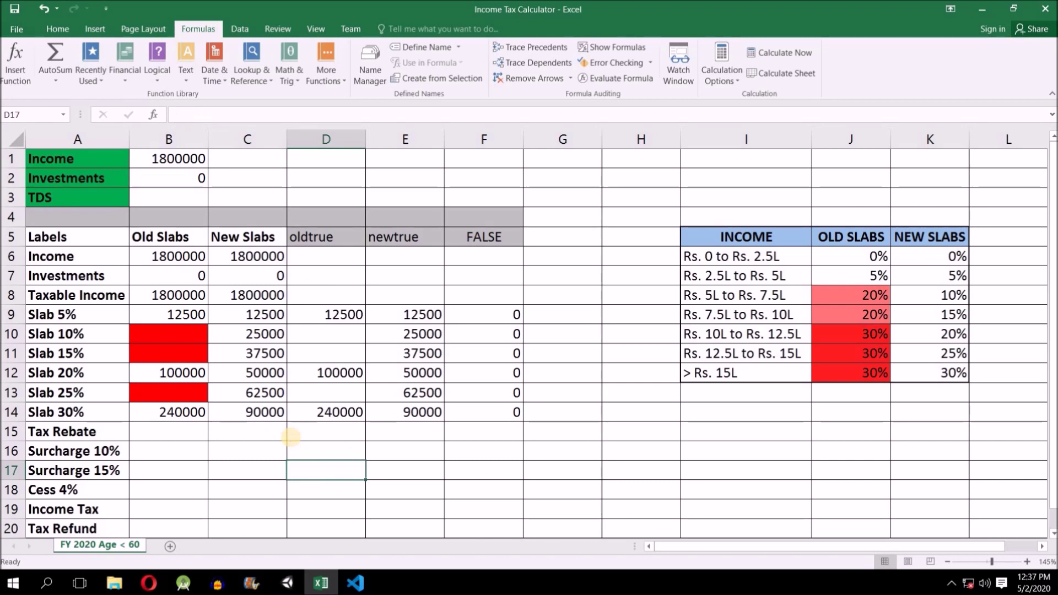
drag(69, 315, 253, 414)
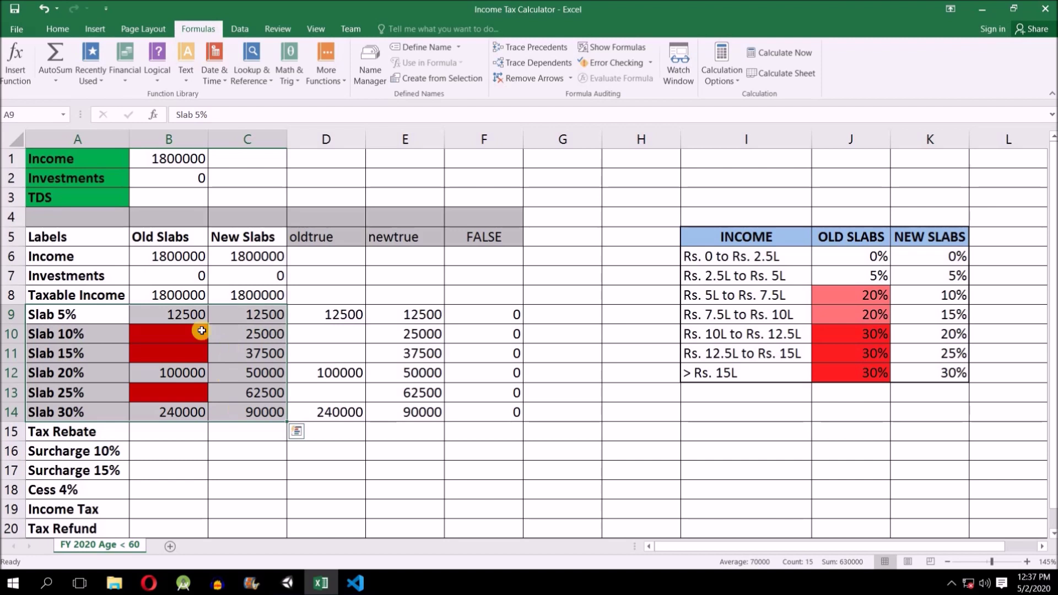
click(185, 313)
drag(225, 319, 218, 424)
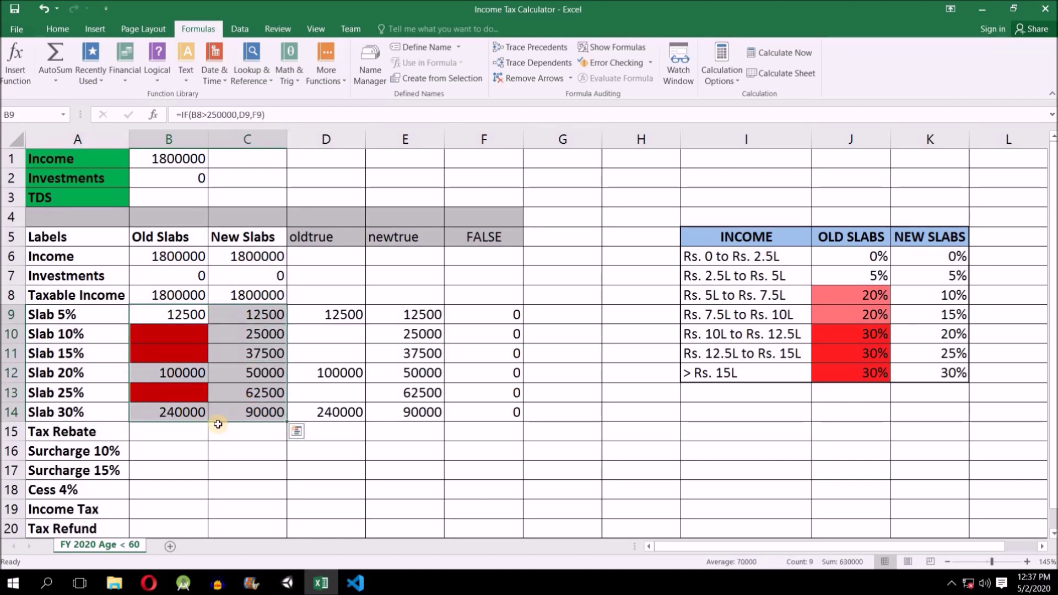
click(156, 433)
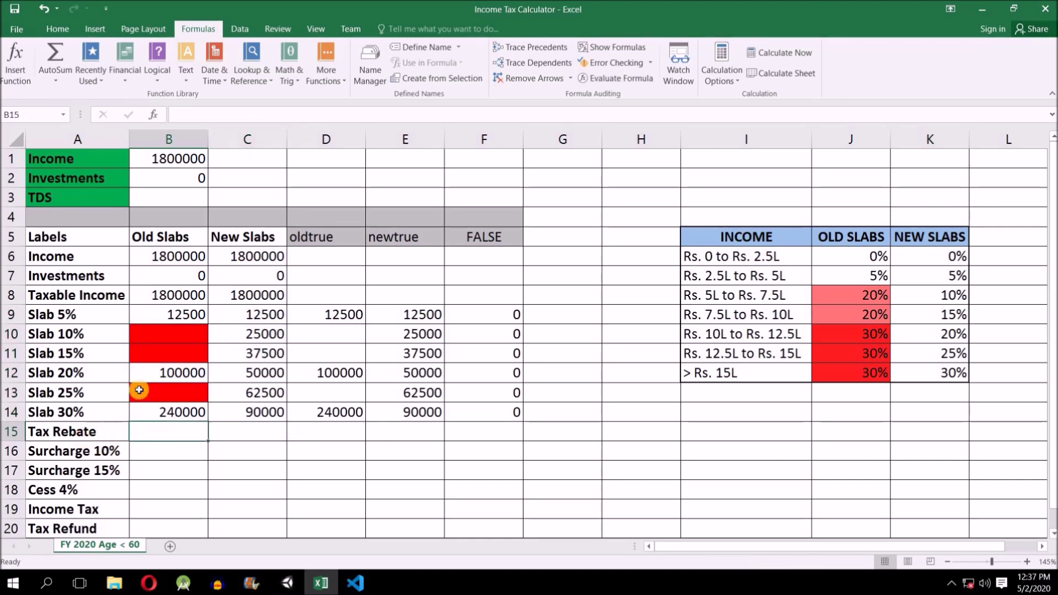
click(166, 299)
click(190, 163)
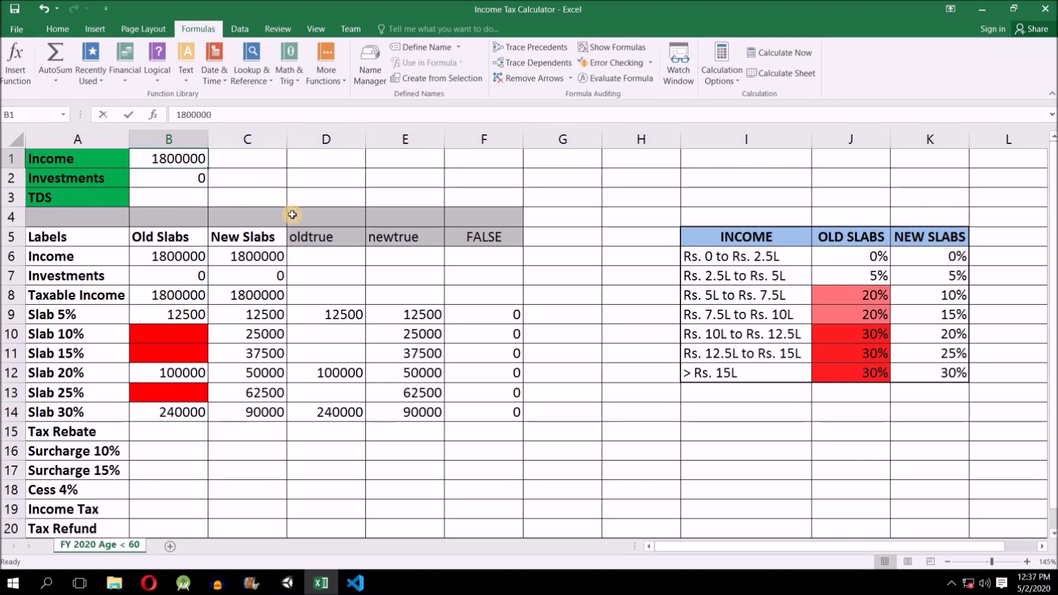
Step: Enter an income of 500000 in B1 and check both taxable income formulas
text(5000)
key(Return)
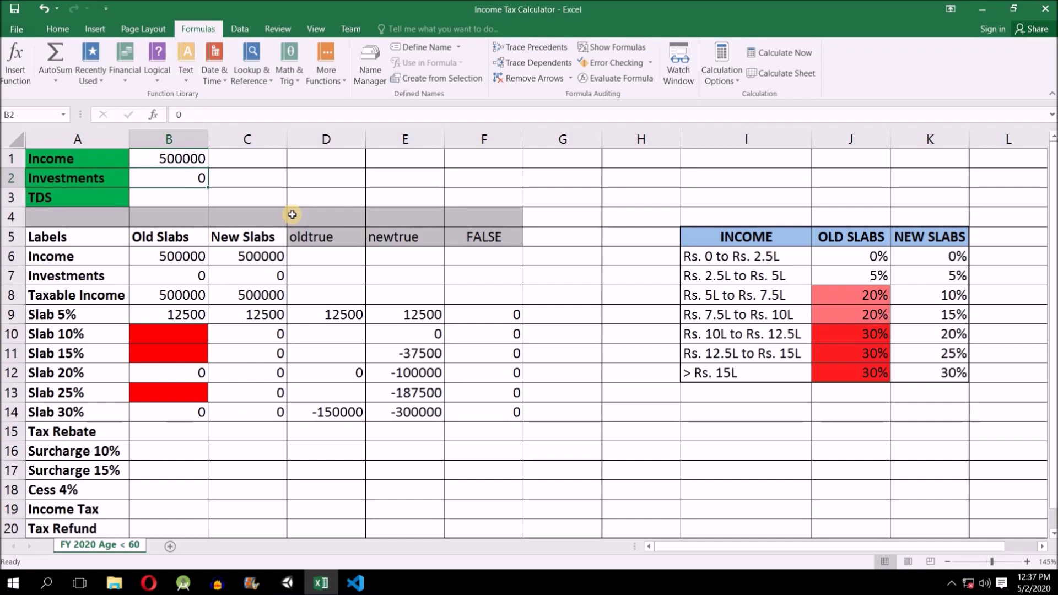
click(182, 296)
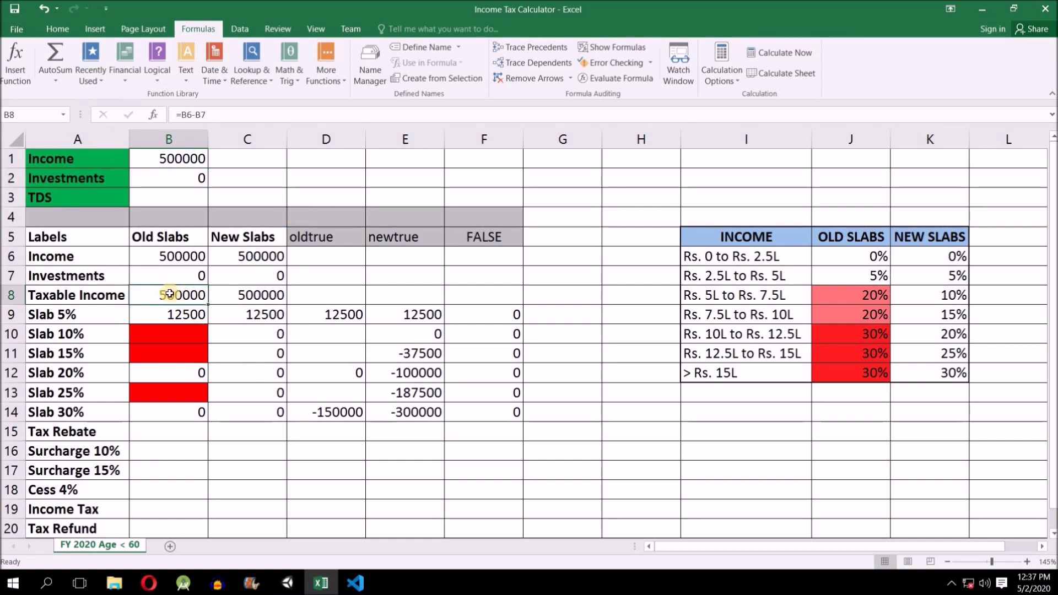
click(244, 296)
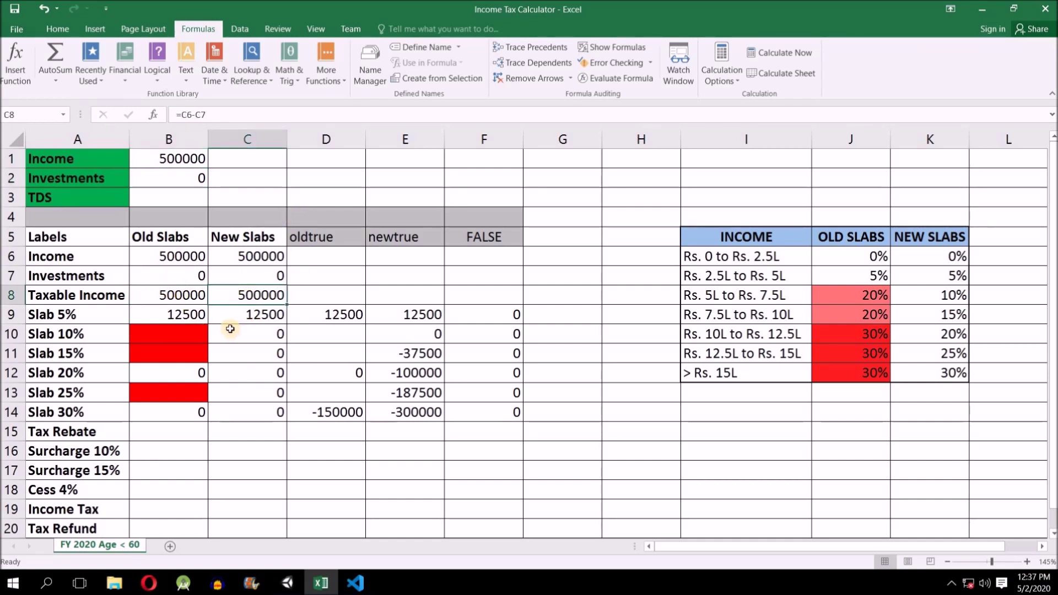
Step: Review the Slab 5% results, now 12500 for both Old and New regimes
drag(71, 313, 249, 323)
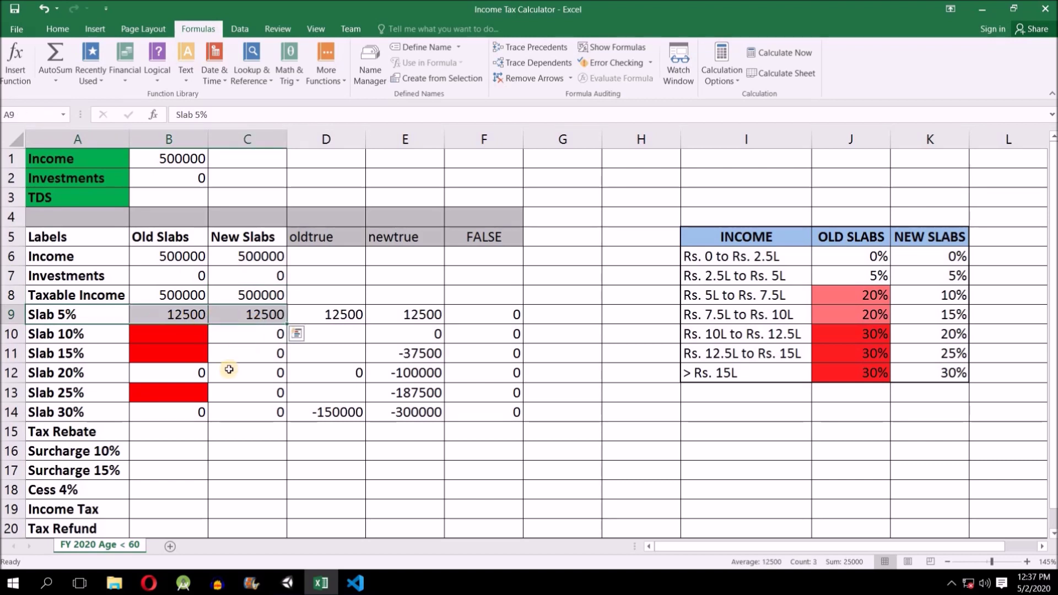
click(182, 439)
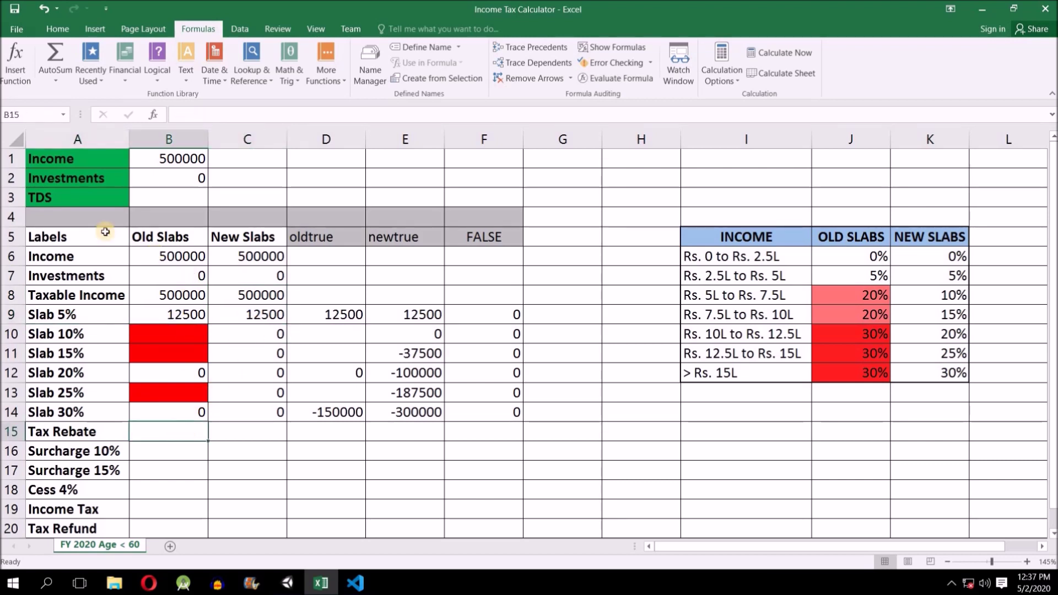
click(176, 311)
click(177, 294)
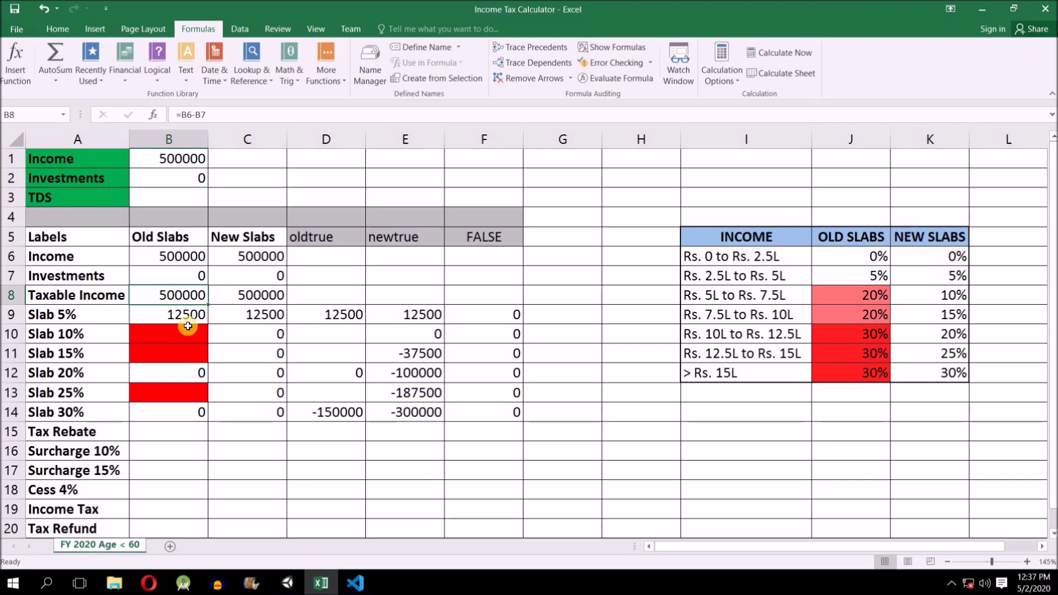
click(176, 312)
drag(207, 324, 248, 314)
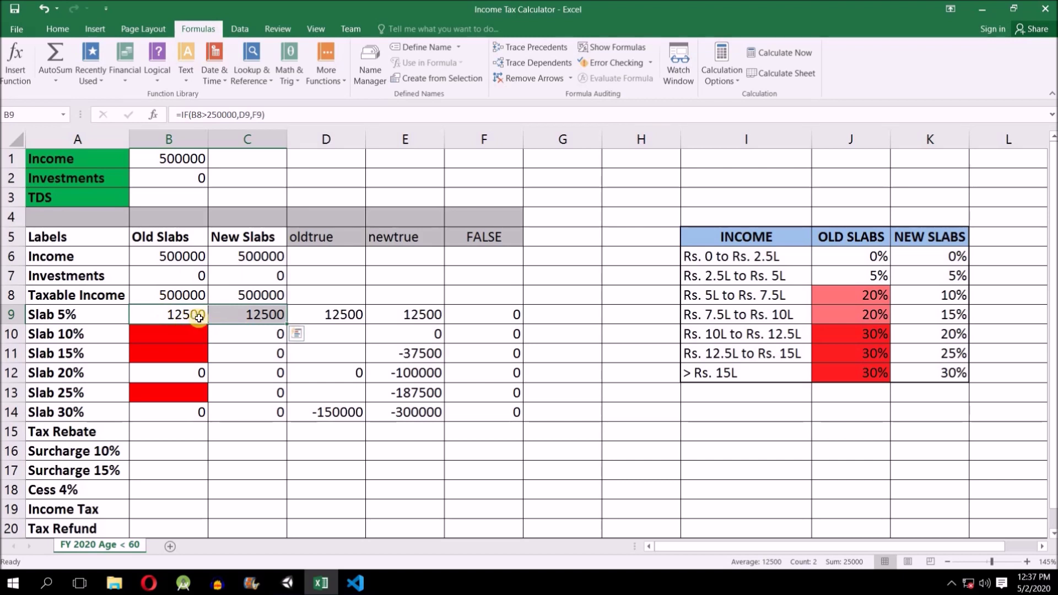
Step: Change the income in B1 to 510000
click(179, 431)
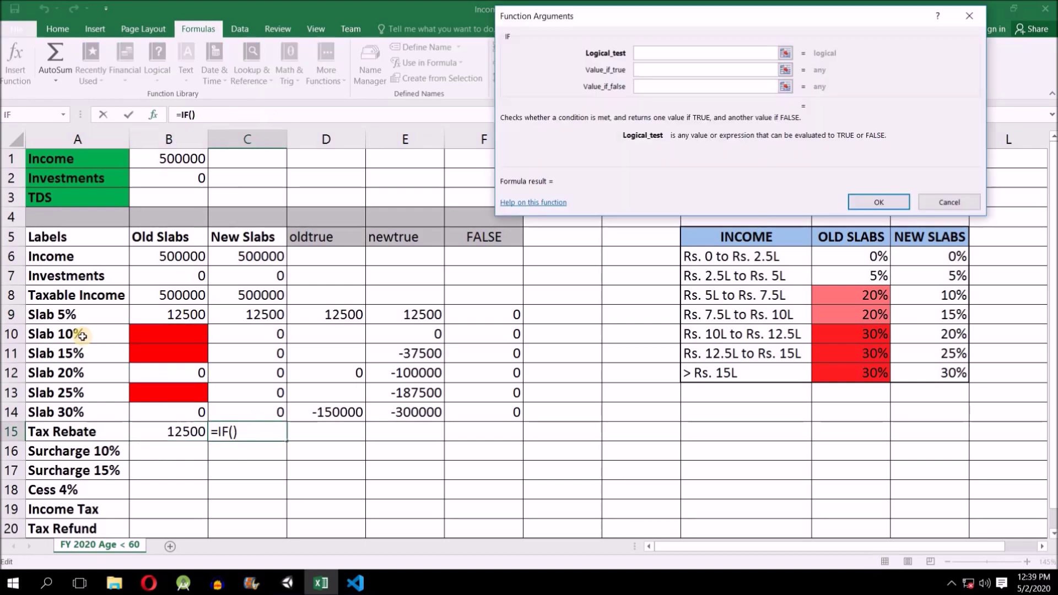
text(C10>0,0,C9)
click(185, 436)
click(234, 432)
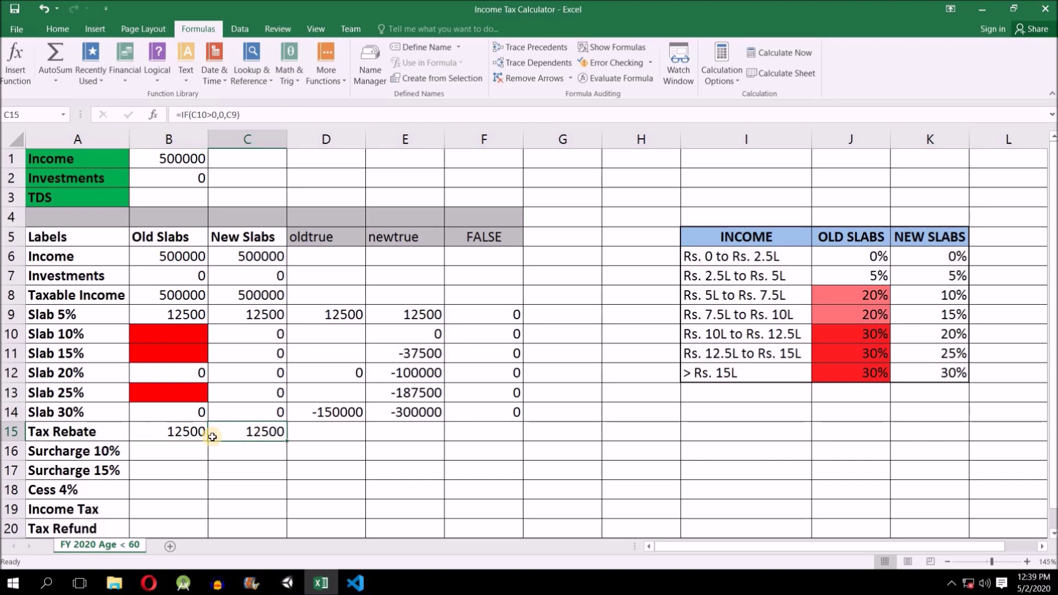
click(183, 158)
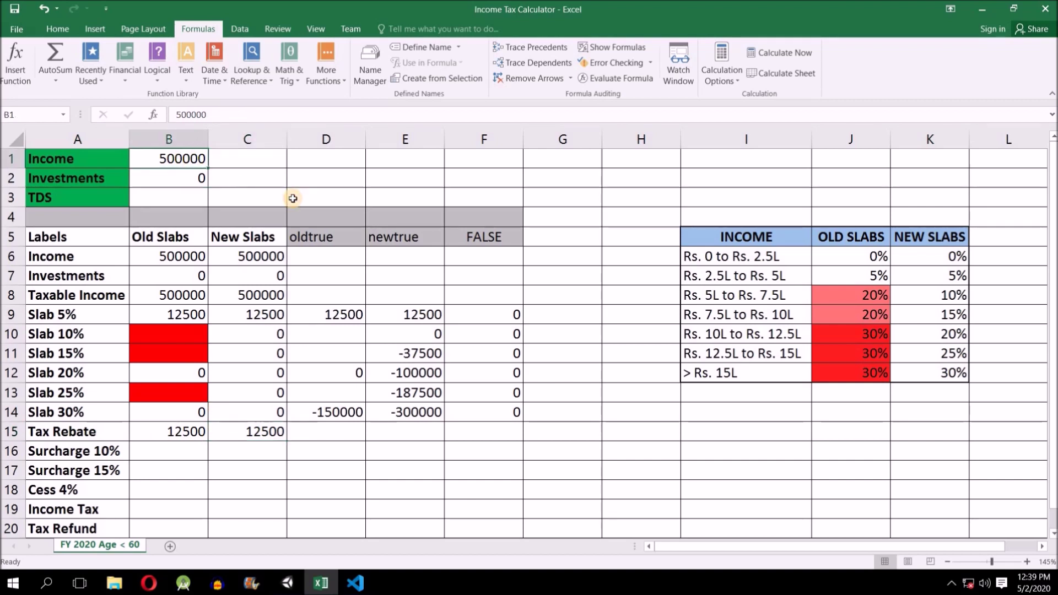
text(510)
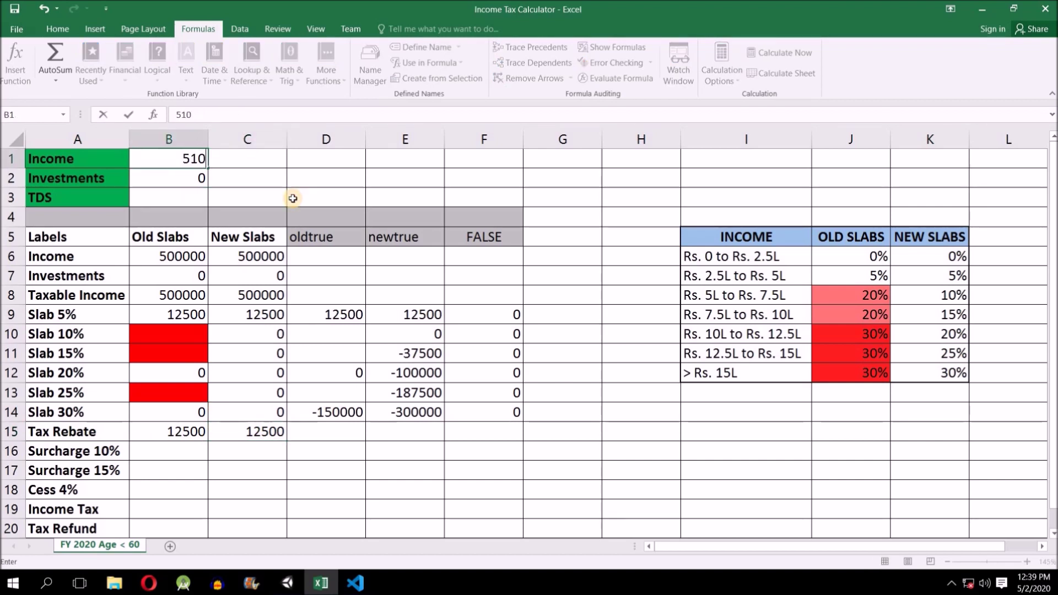
key(Return)
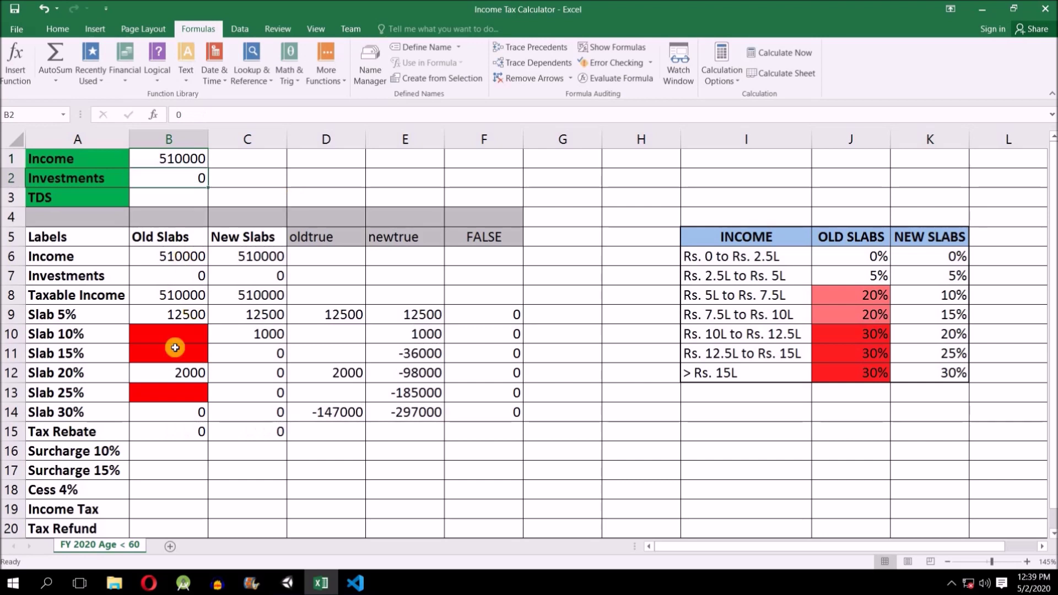
Step: Verify both Tax Rebates drop to 0, Old Slab 20% shows 2000 and New Slab 10% 1000
click(187, 432)
click(249, 438)
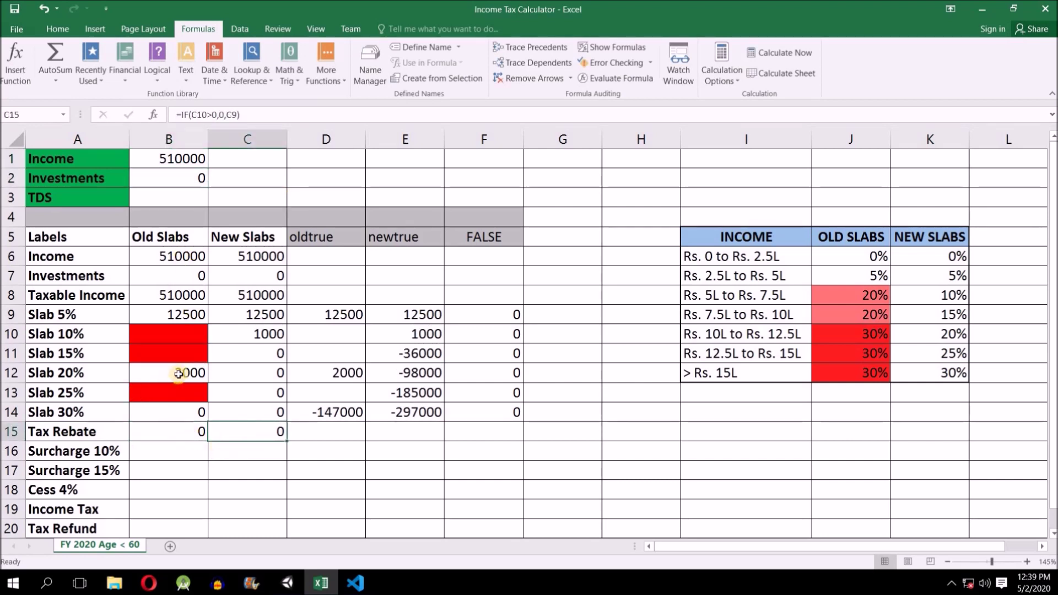
click(180, 374)
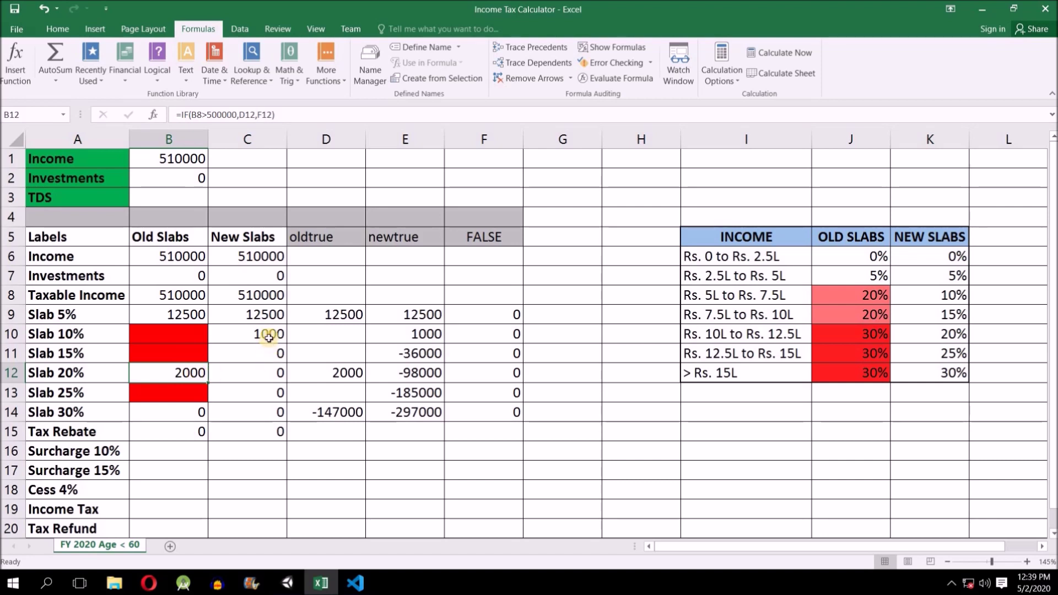
click(270, 337)
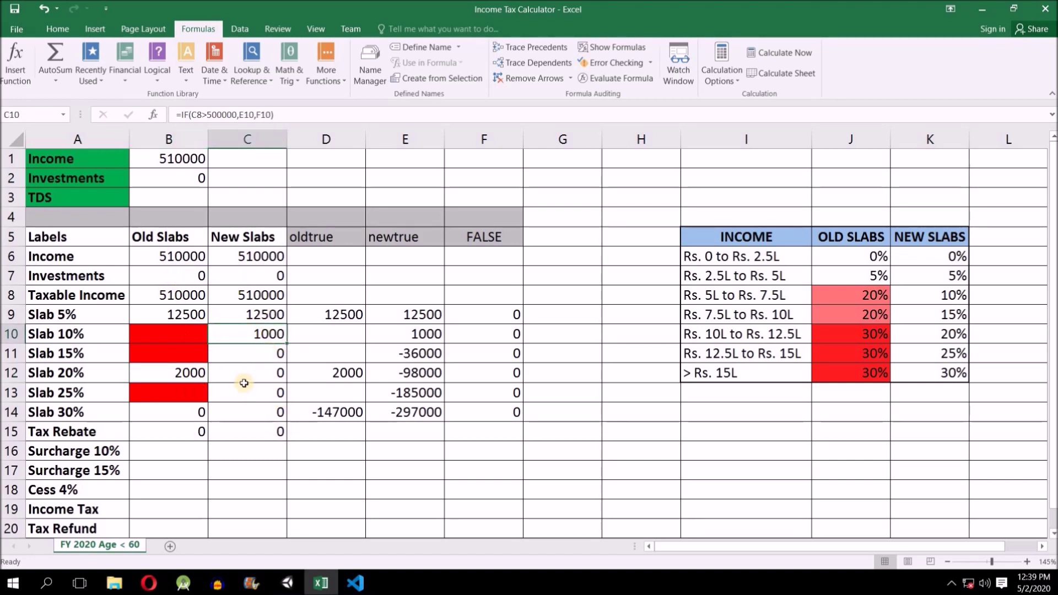
click(202, 448)
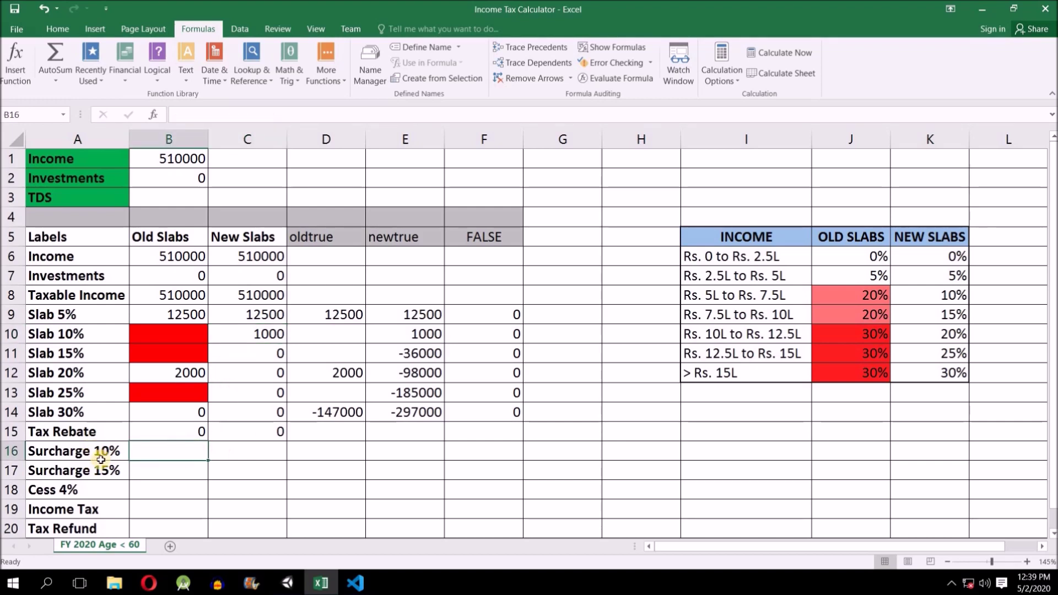
Step: Locate the Surcharge 10% and Surcharge 15% rows and check the income in B1
click(107, 455)
scroll(210, 439, down, 1)
scroll(210, 439, up, 1)
click(110, 471)
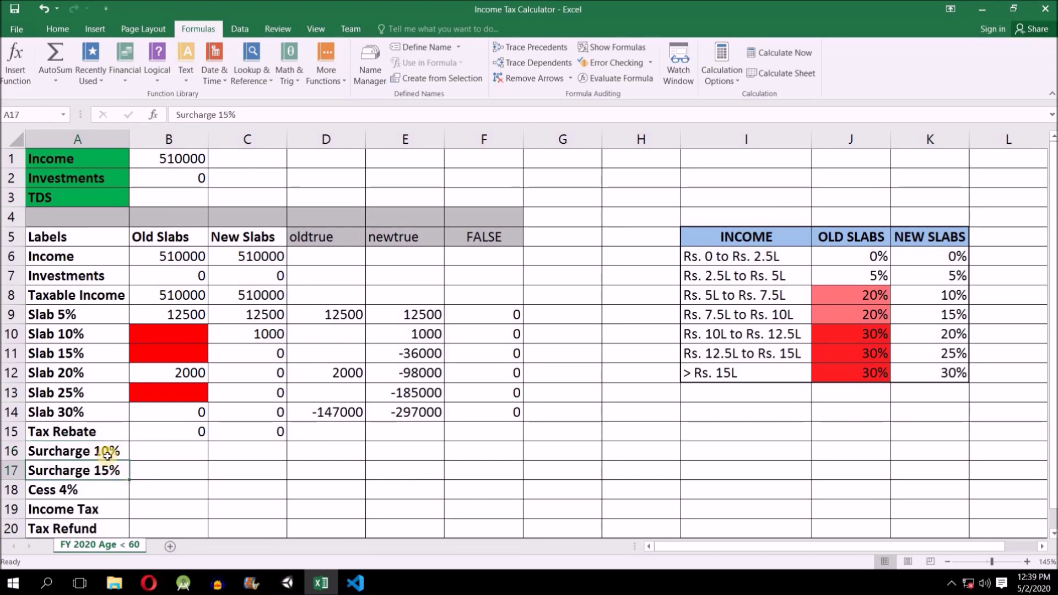
click(175, 452)
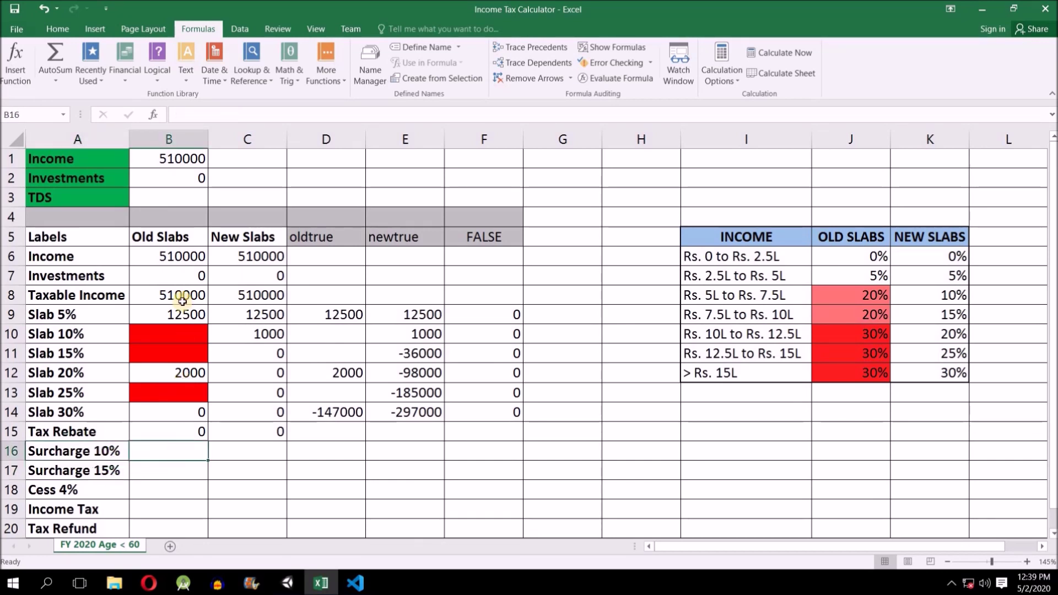
click(174, 157)
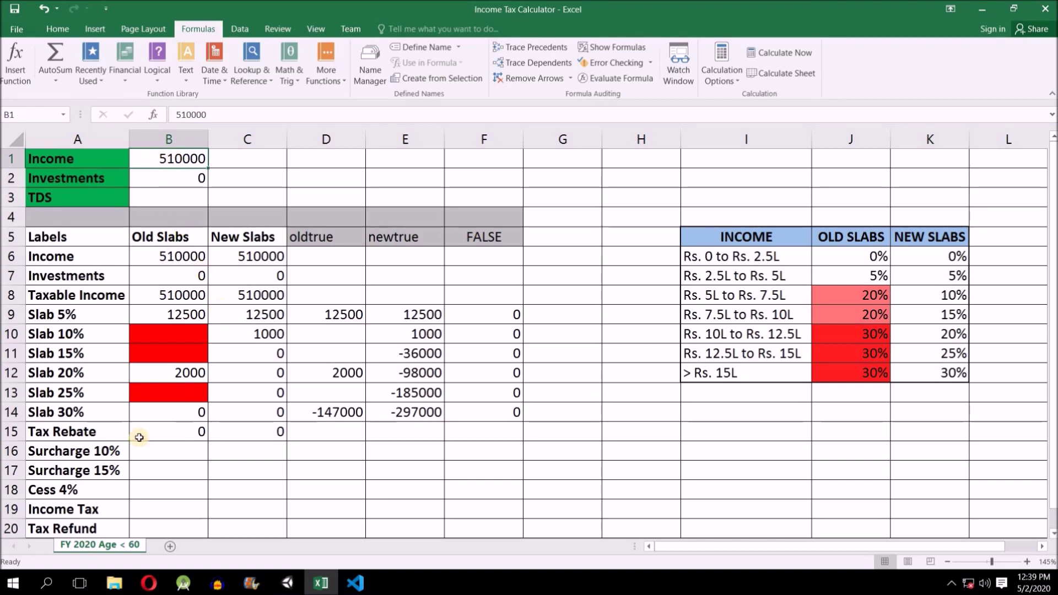
Step: Select the surcharge cells B16:C17 for both regimes against the slab rows and taxable income
drag(93, 450, 160, 451)
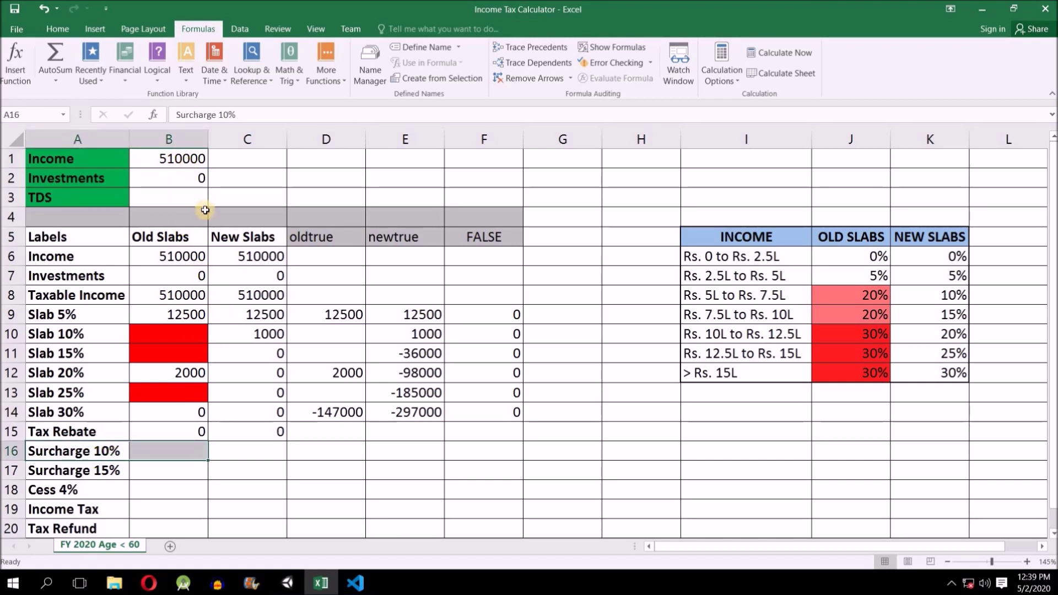
click(179, 295)
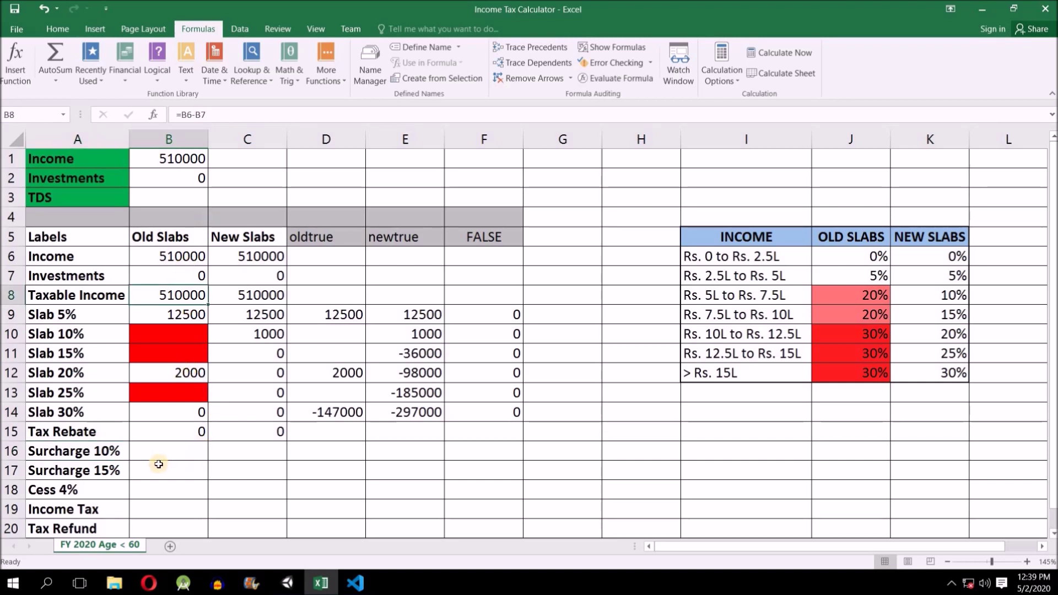
click(136, 474)
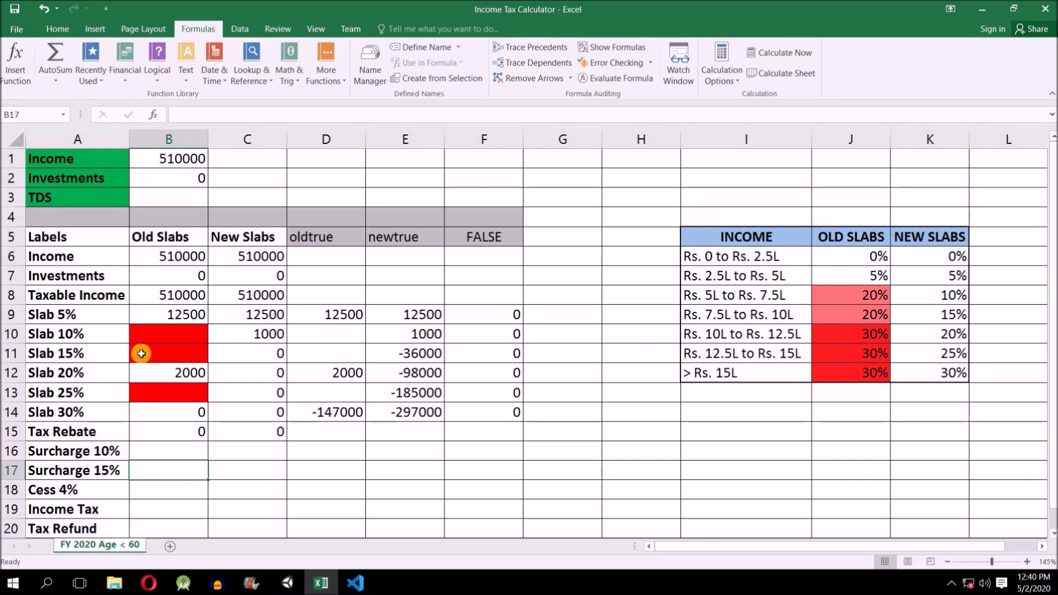
drag(66, 314, 277, 414)
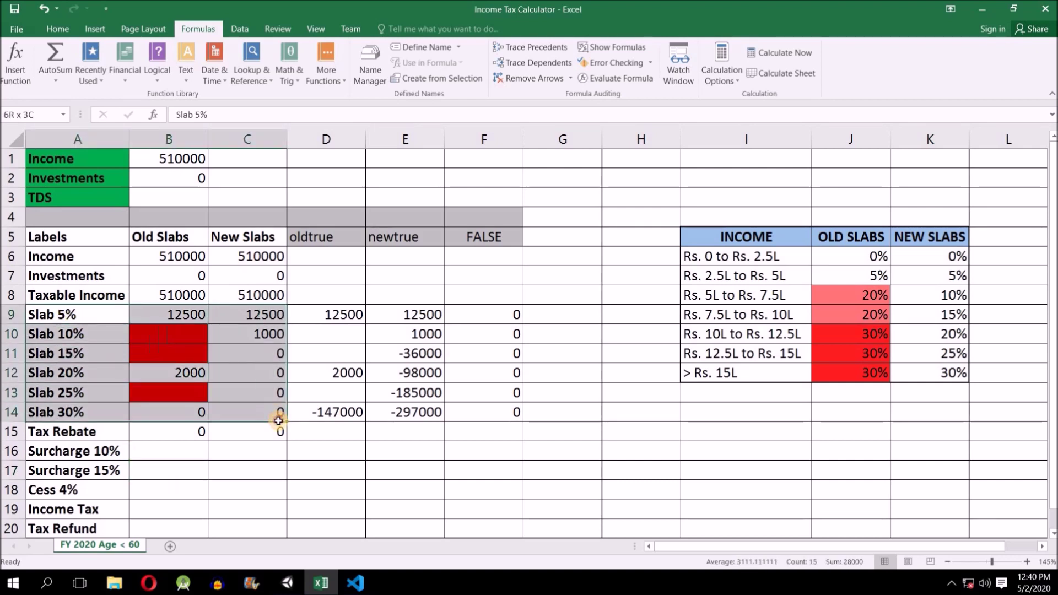
drag(165, 456, 259, 474)
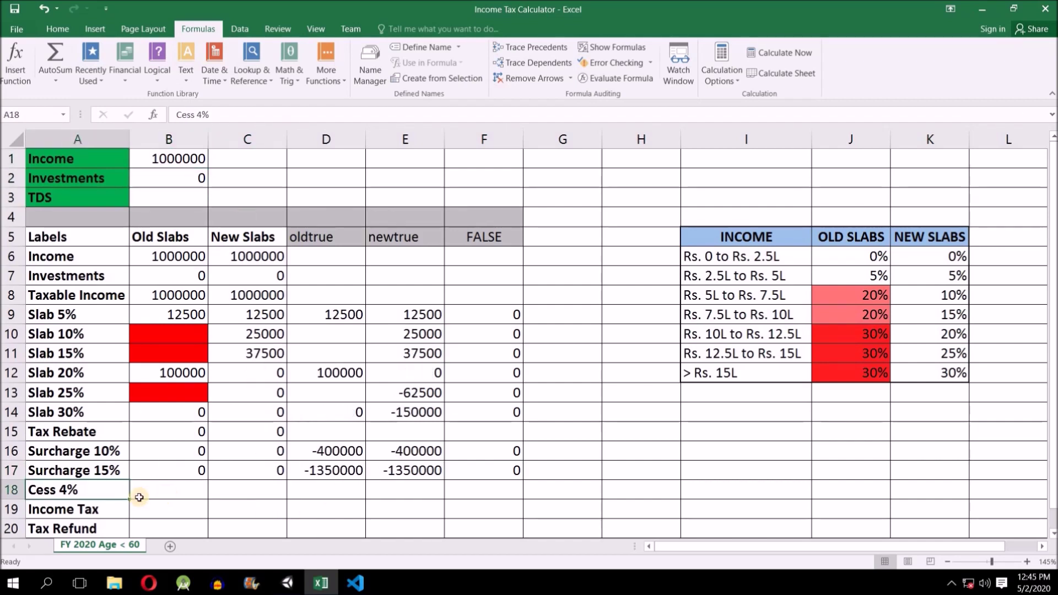
drag(81, 450, 248, 470)
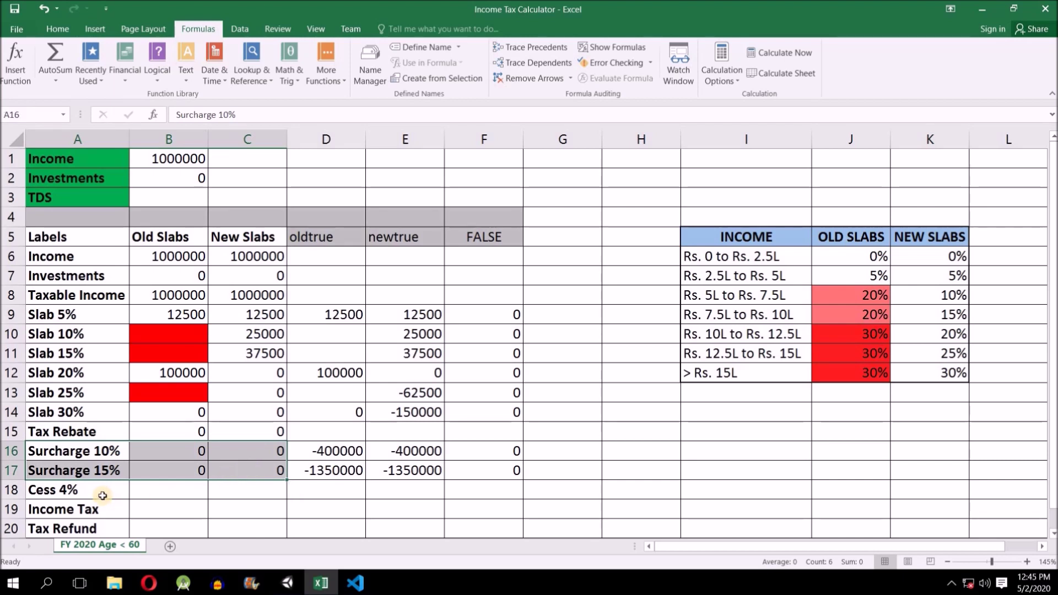
click(102, 495)
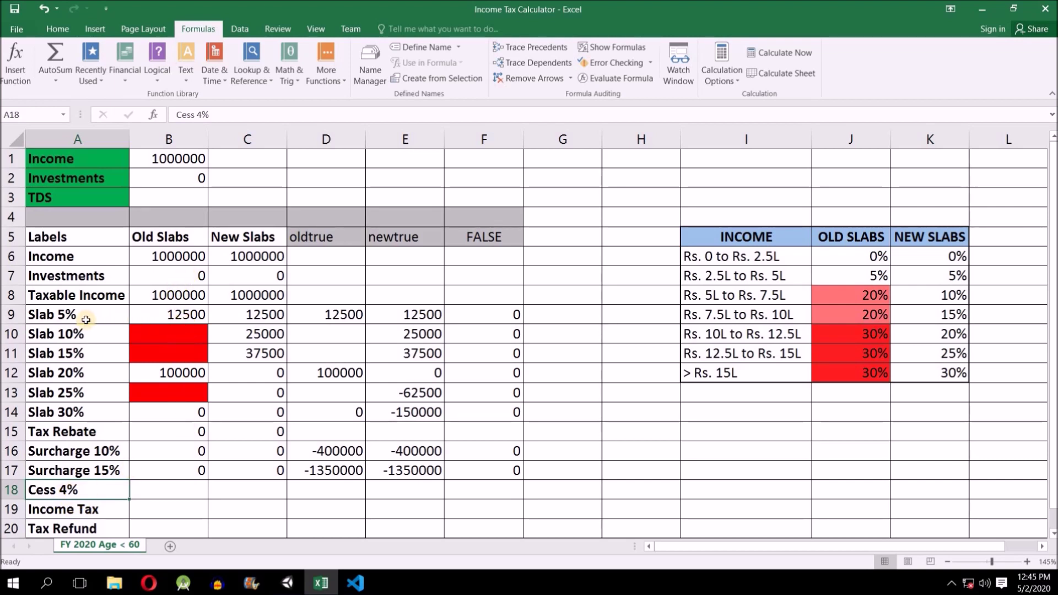
mouse_move(84, 318)
mouse_down()
mouse_move(243, 315)
mouse_move(236, 428)
mouse_up()
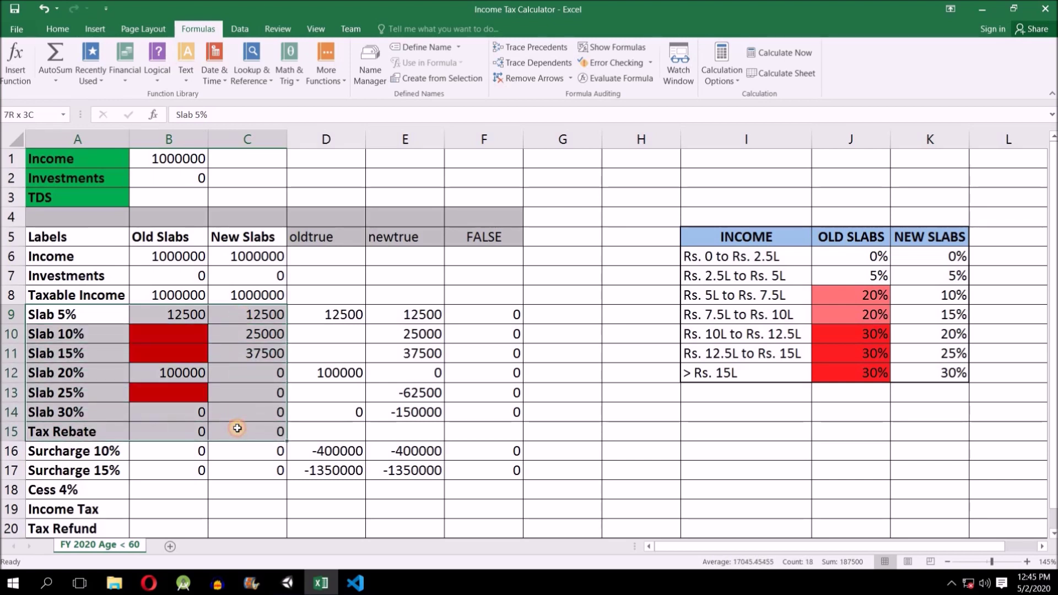
drag(237, 431, 237, 449)
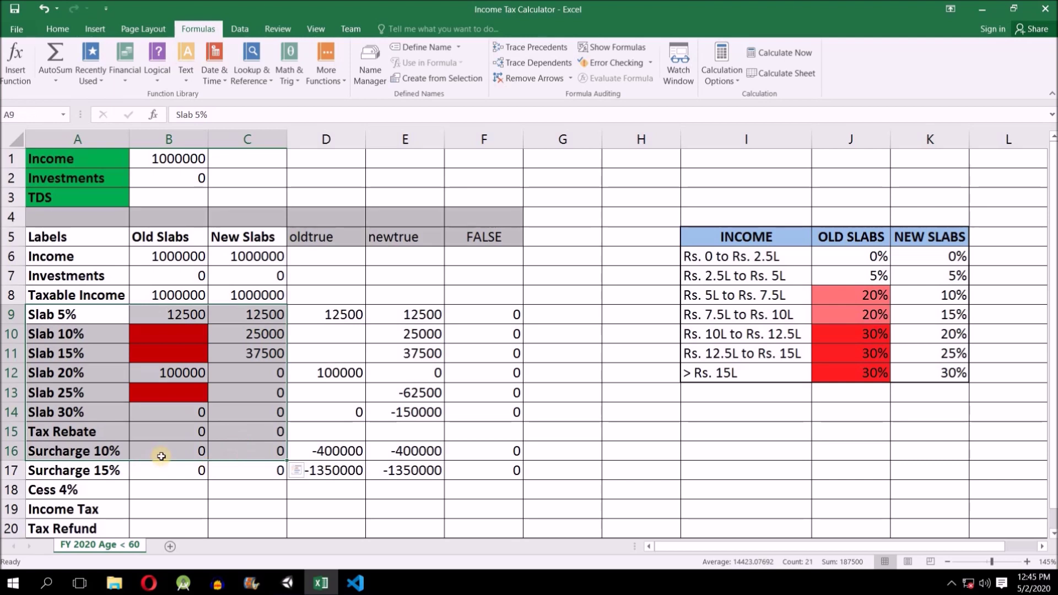
click(160, 456)
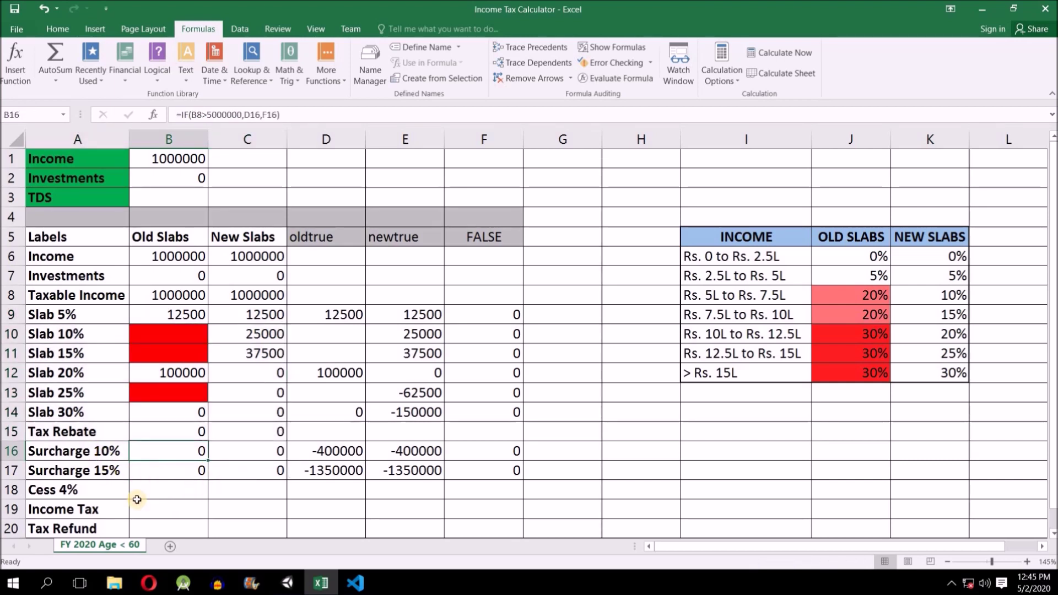
click(76, 493)
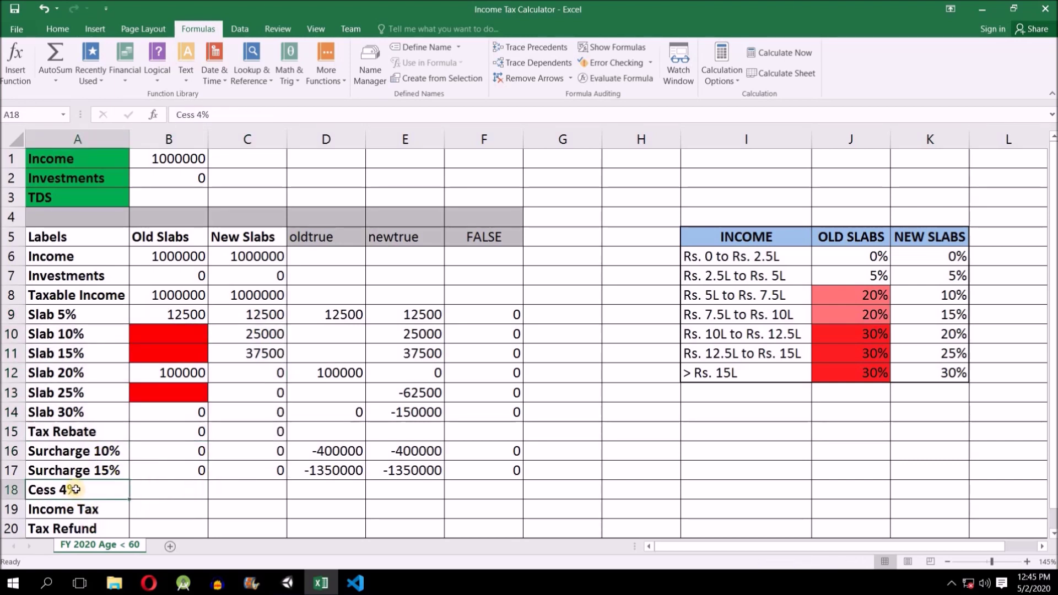
click(167, 489)
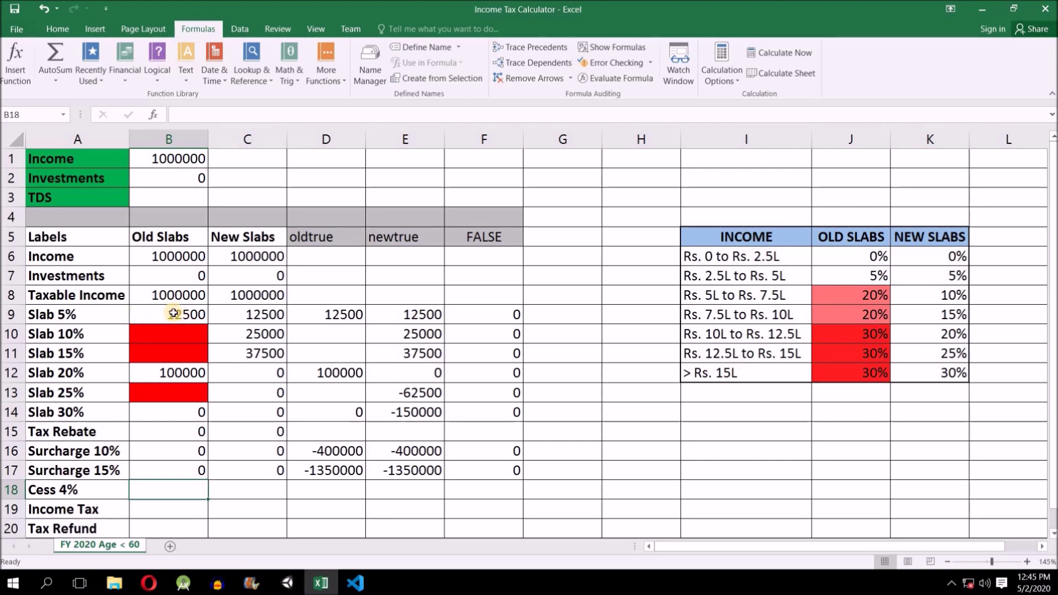
Step: Change the test income in B1 to 600000
click(55, 80)
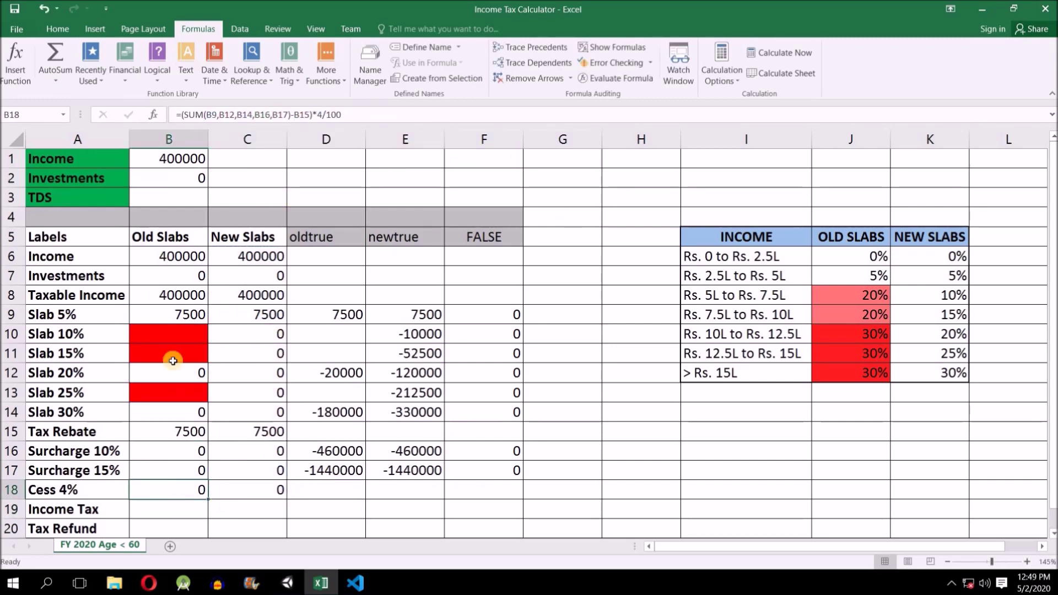
click(180, 512)
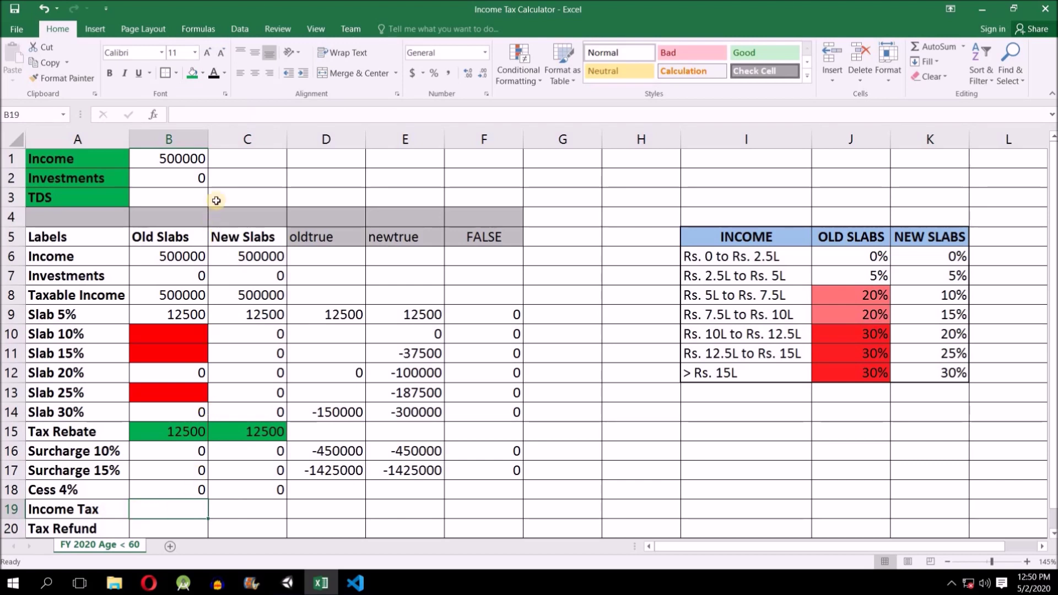
click(179, 161)
text(600)
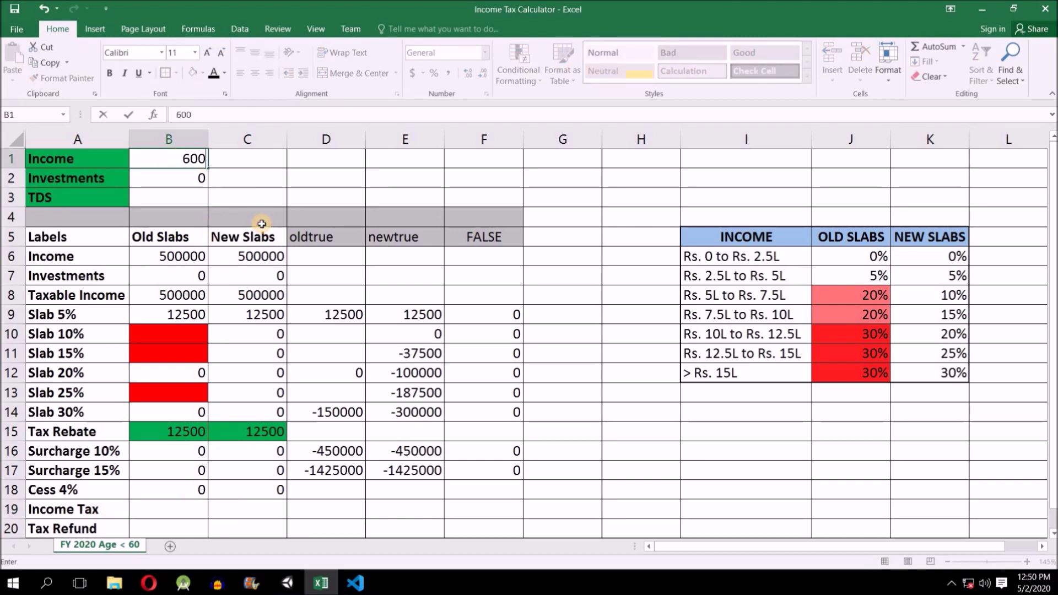
key(Return)
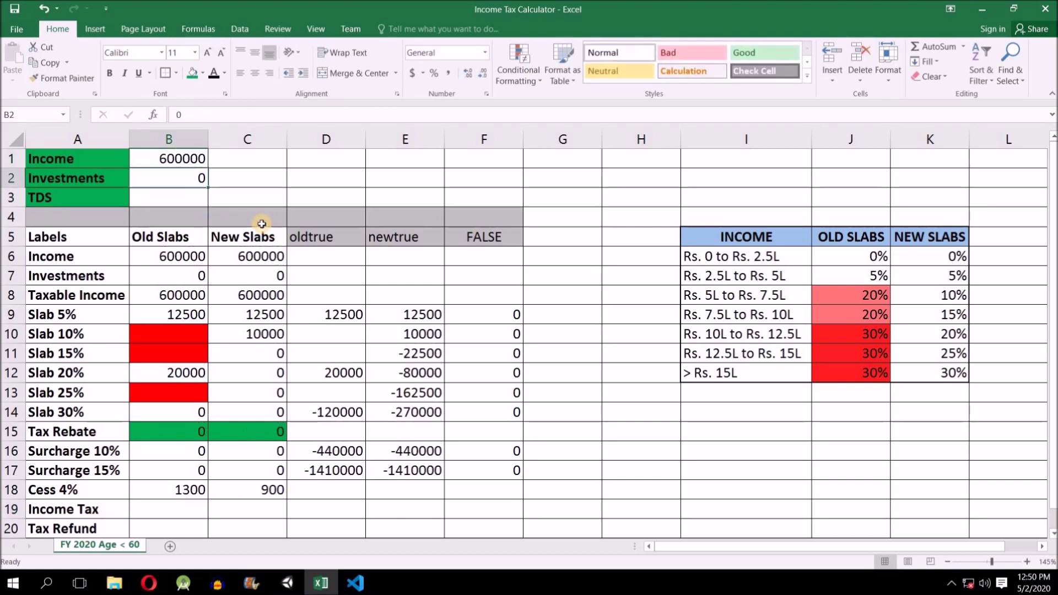
Step: Select the old-regime Income Tax cell B19 and open the AutoSum function list
click(178, 511)
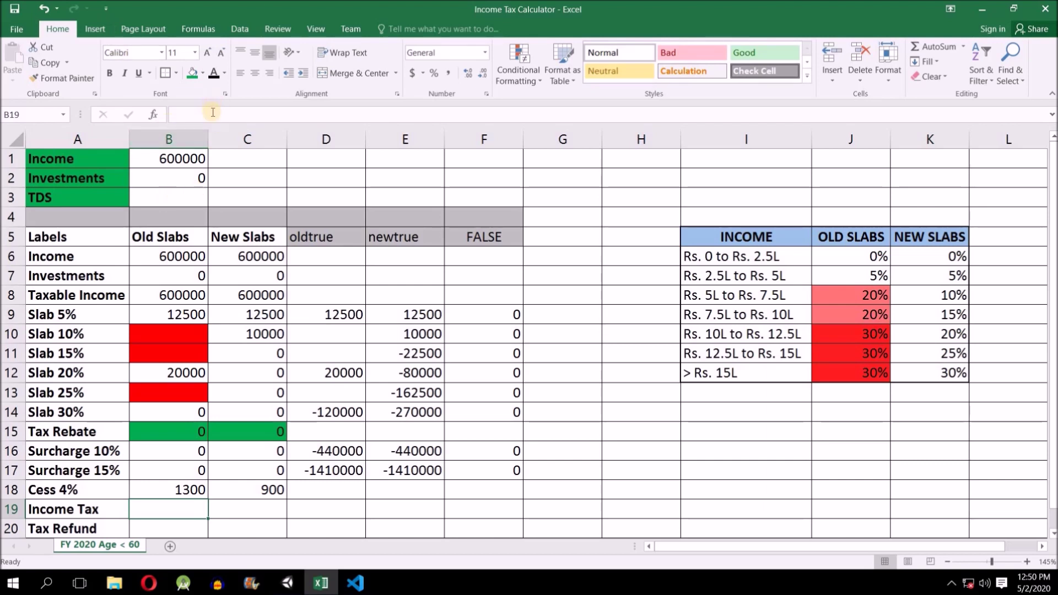
click(196, 29)
click(57, 81)
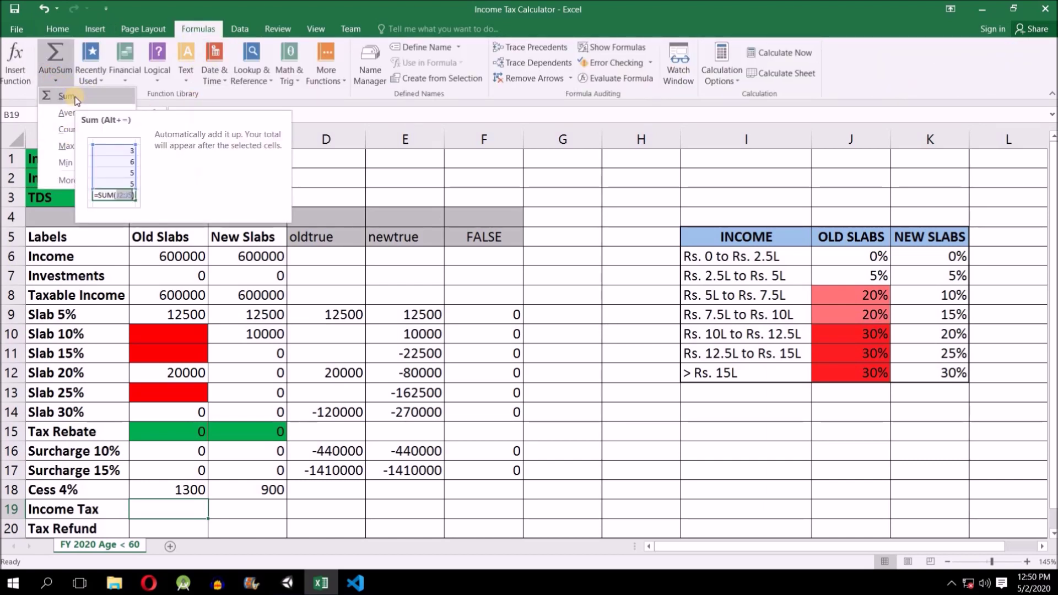
Step: Enter =SUM(B9,B12,B14,B16,B17,B18)-B15 in B19 for the old-regime income tax
click(66, 96)
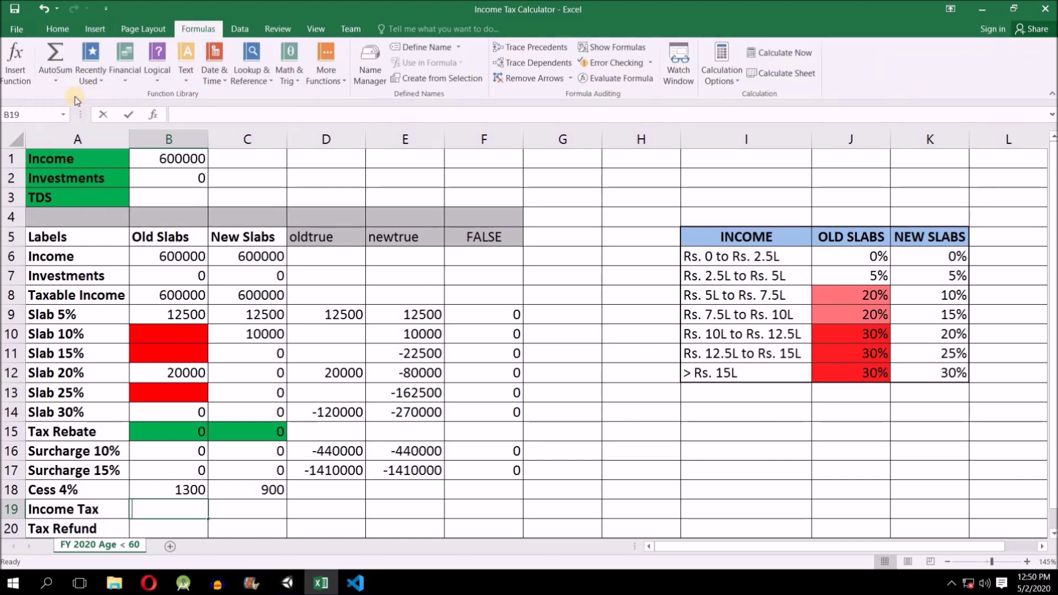
click(180, 312)
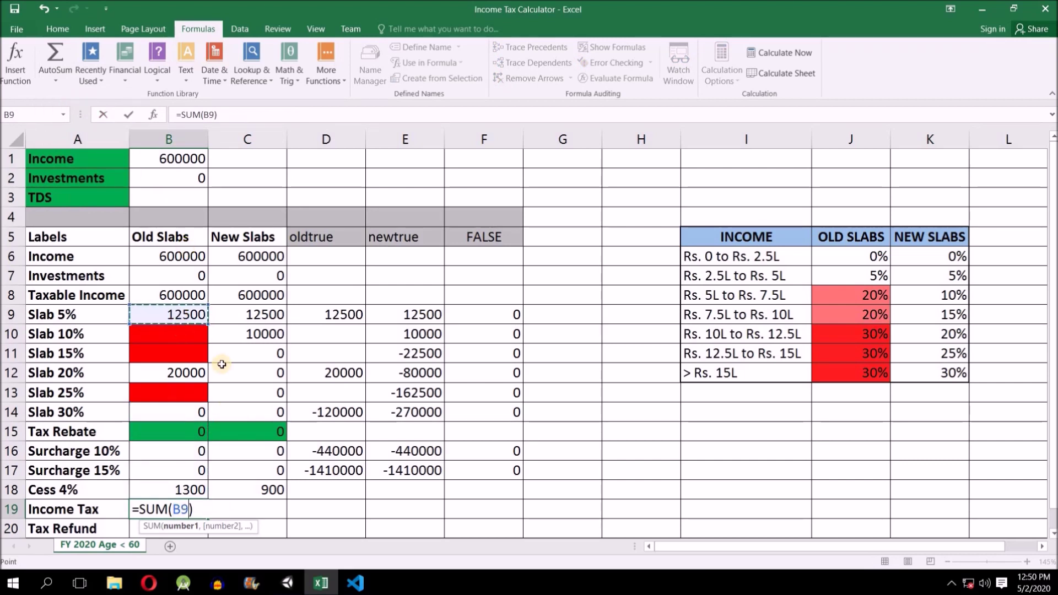
ctrl+click(188, 373)
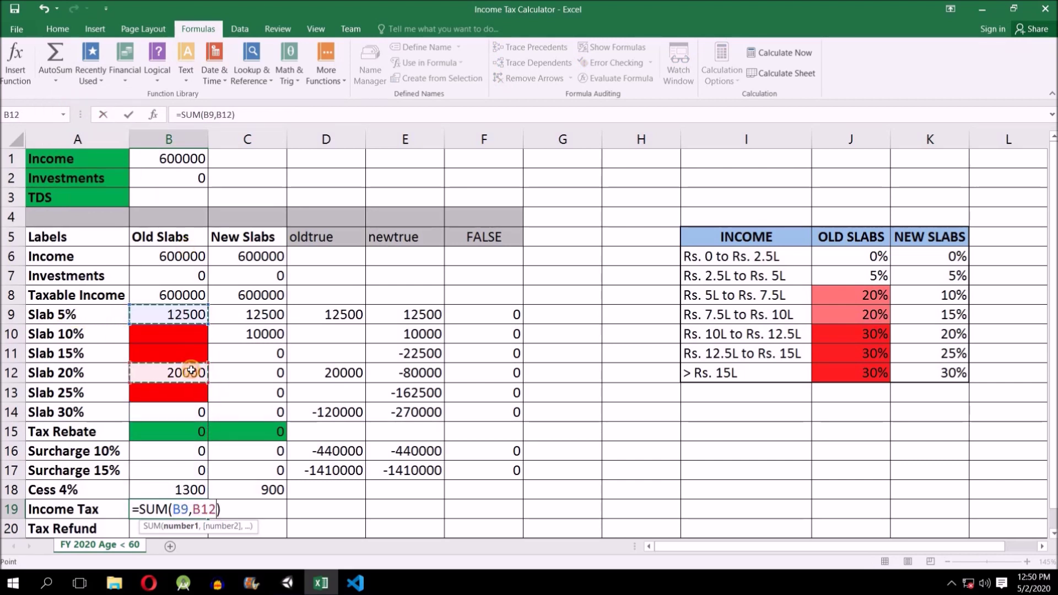
ctrl+click(177, 412)
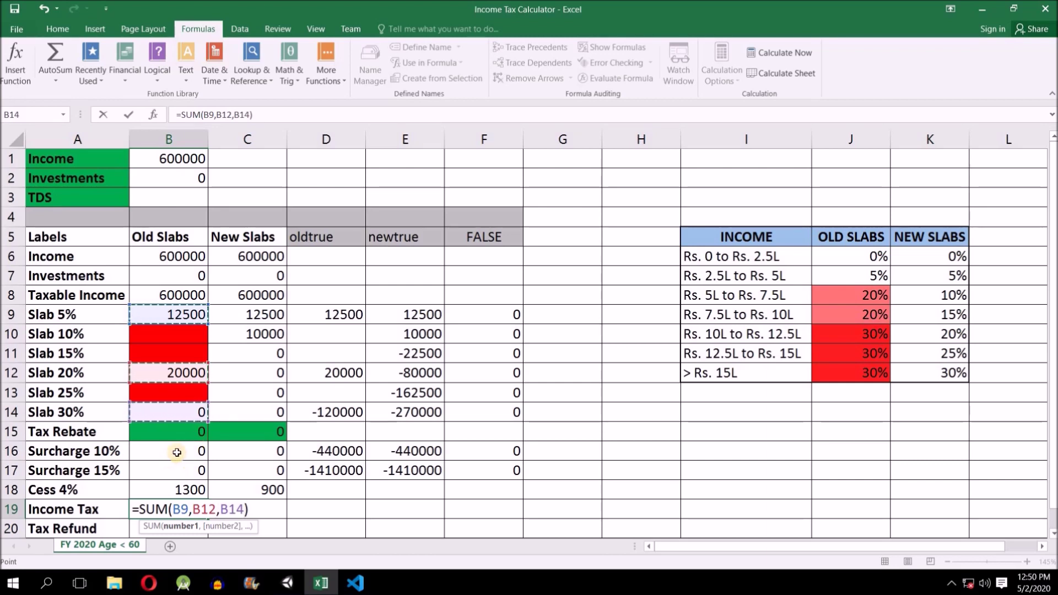
ctrl+click(165, 452)
ctrl+click(179, 471)
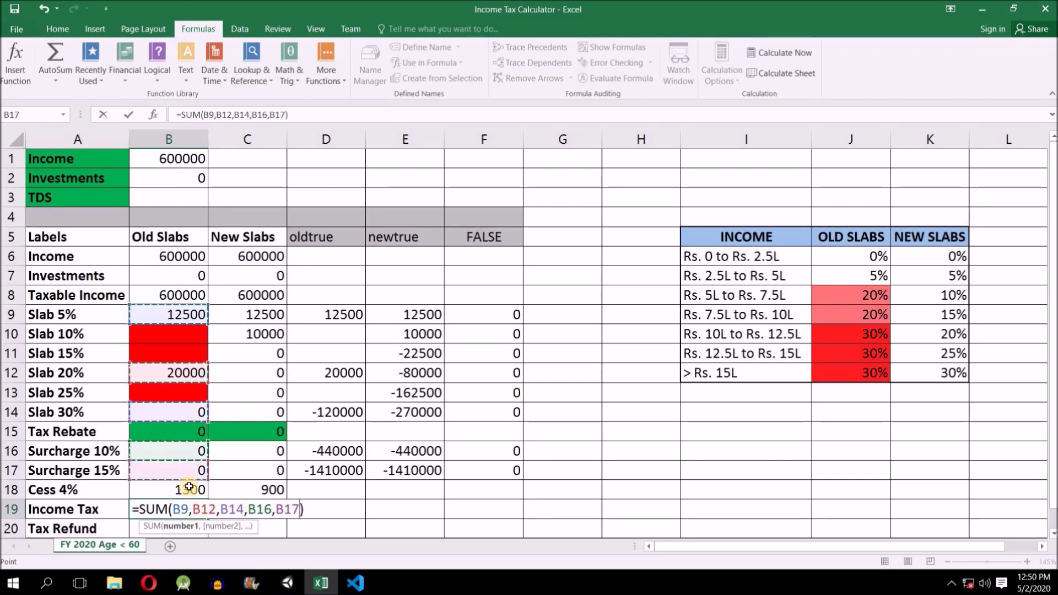
ctrl+click(187, 492)
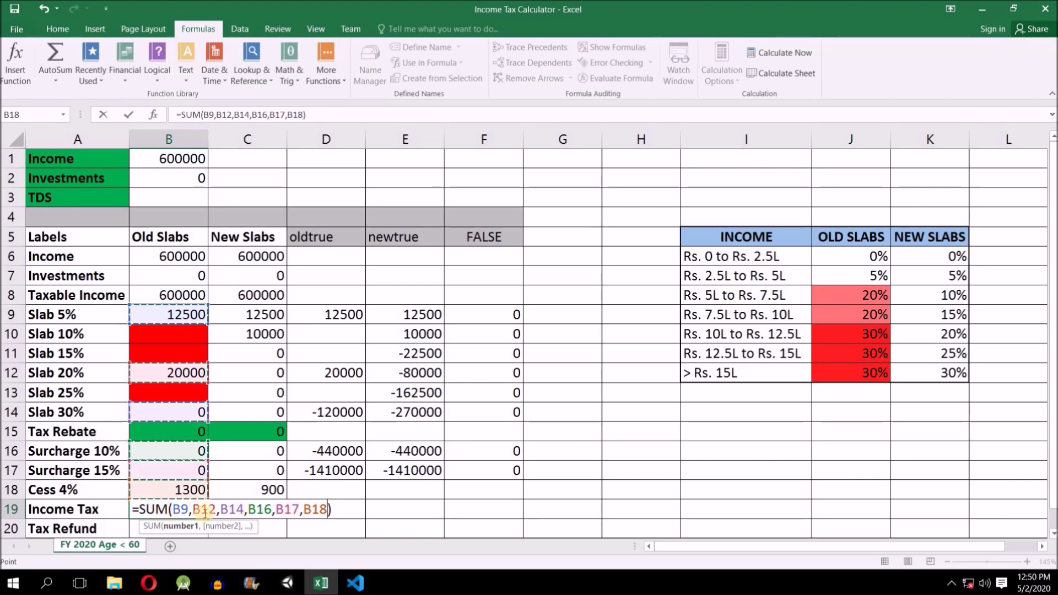
click(341, 509)
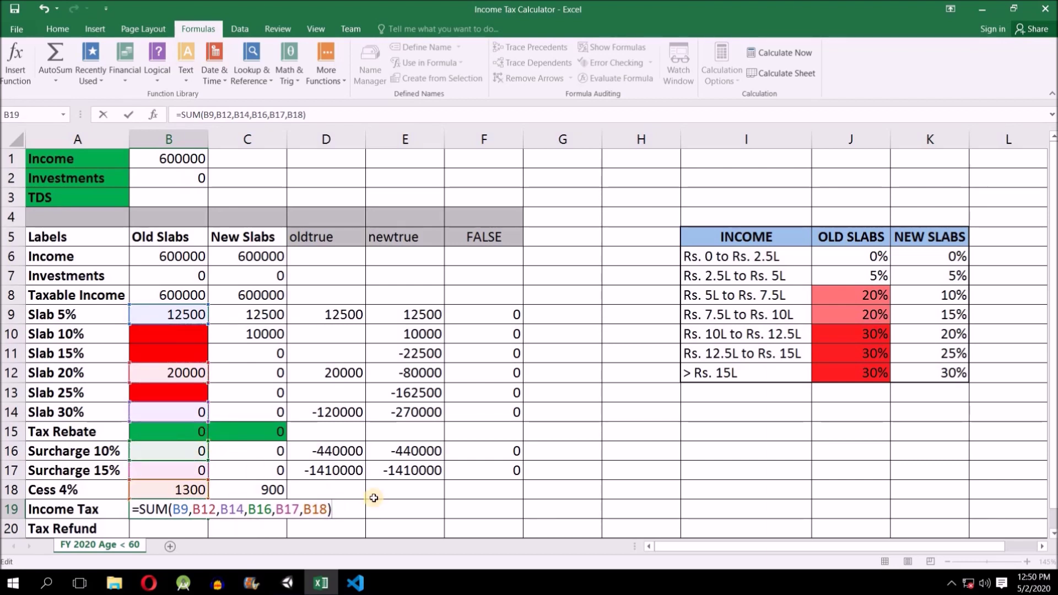
text(-B15)
key(Return)
Step: Fill the income tax formula into C19 and bold both results, 33800 and 23400
click(201, 510)
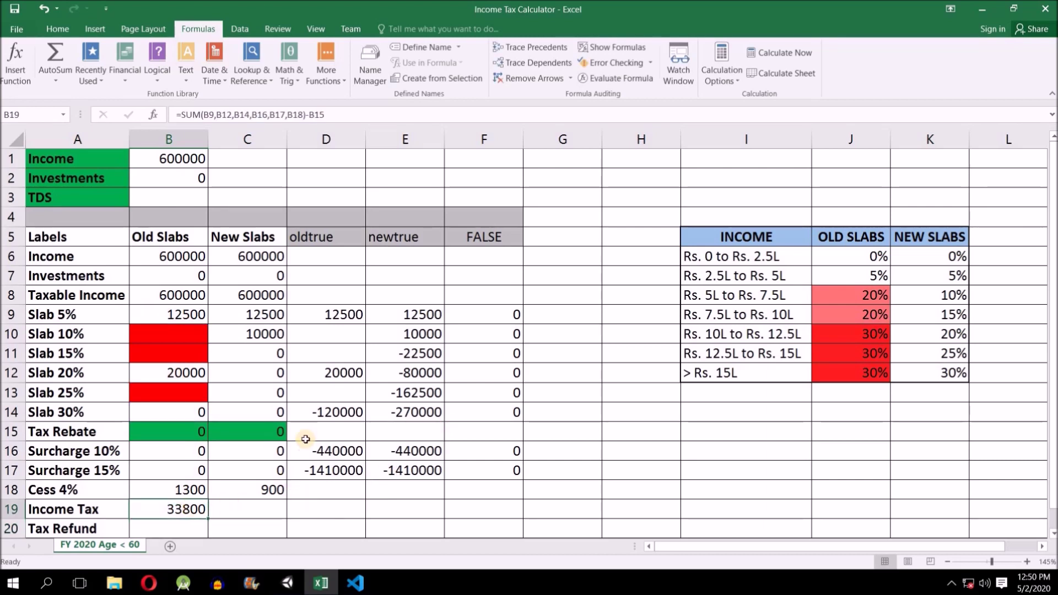
drag(208, 519, 249, 508)
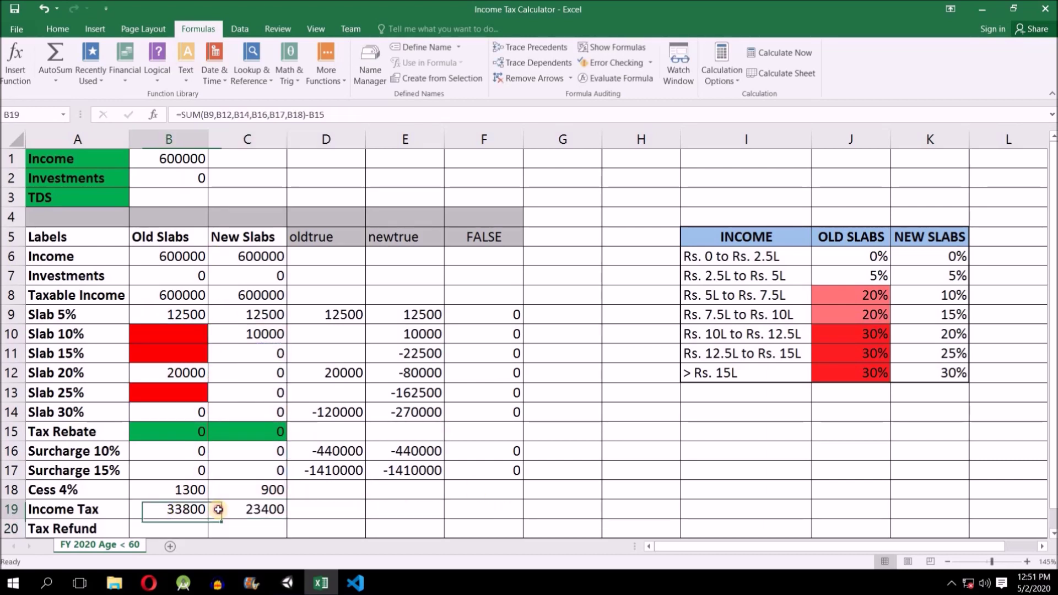
key(ctrl+b)
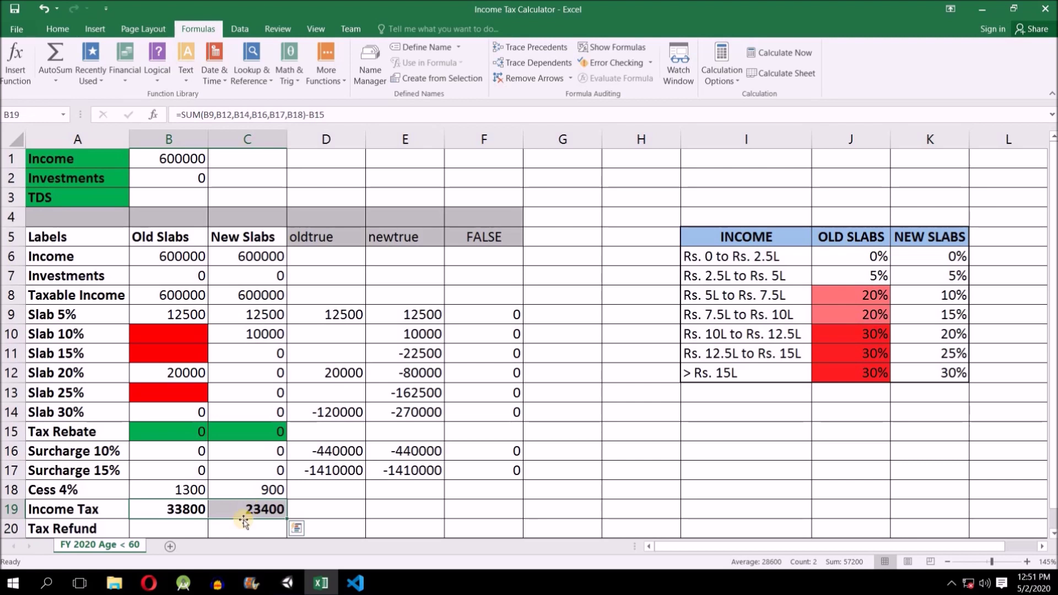
drag(185, 510, 225, 508)
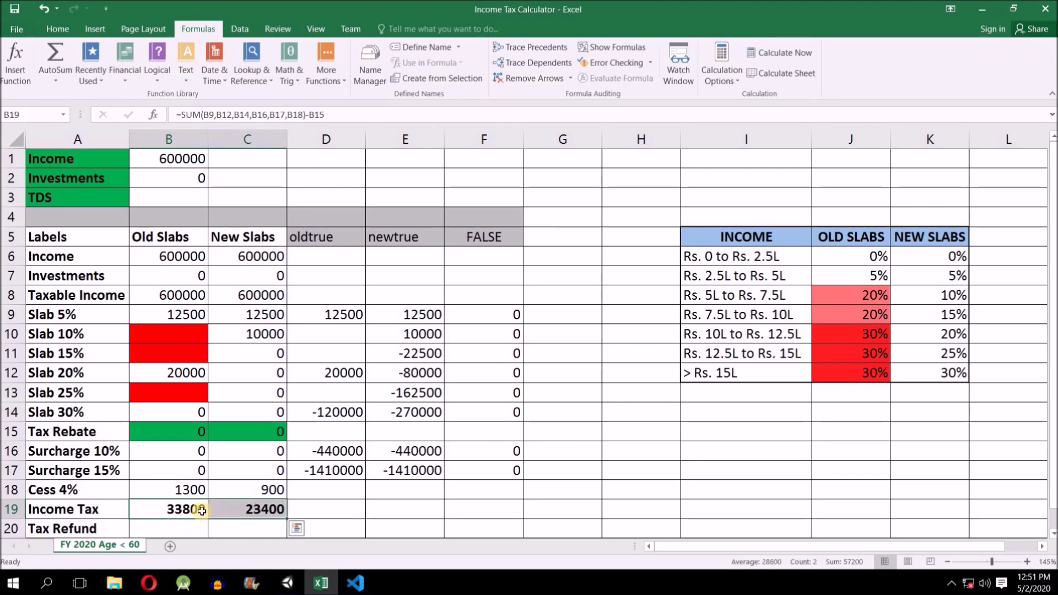
click(171, 158)
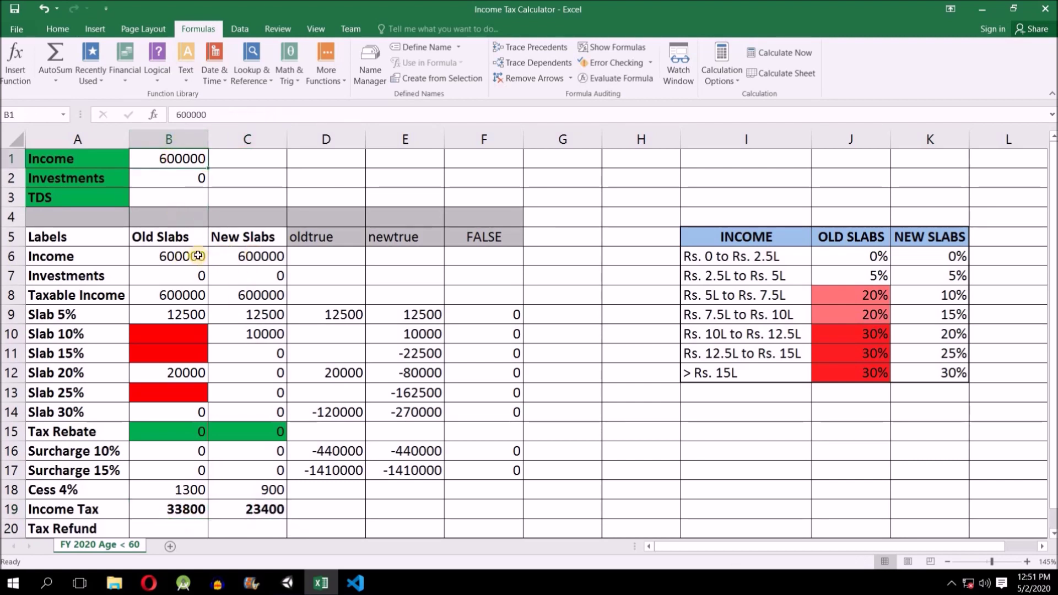
Step: Enter =IF(B3>B19,B3-B19,0) in the Tax Refund cell B20
click(192, 534)
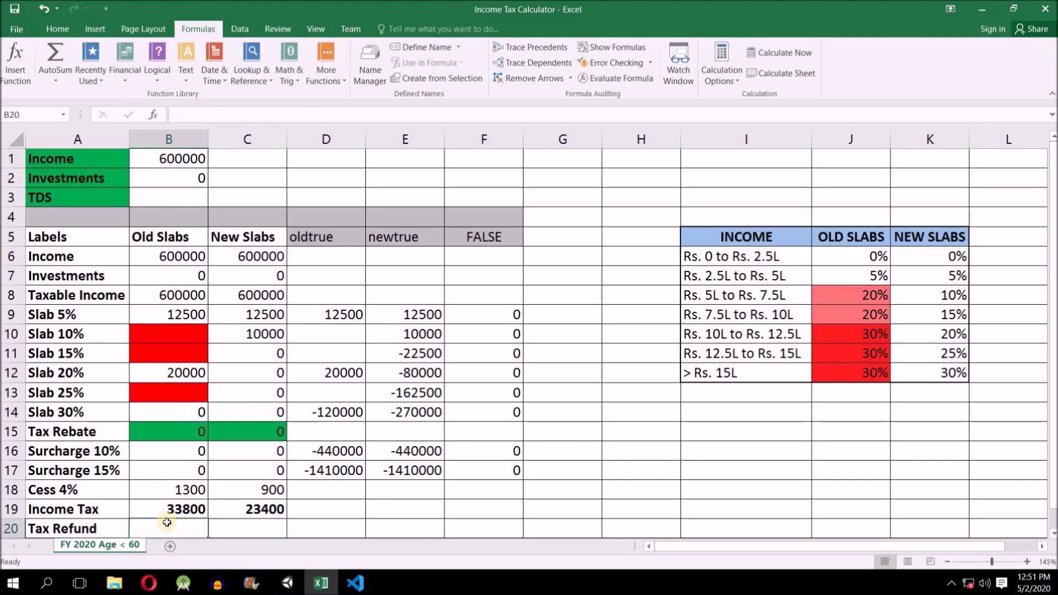
click(180, 509)
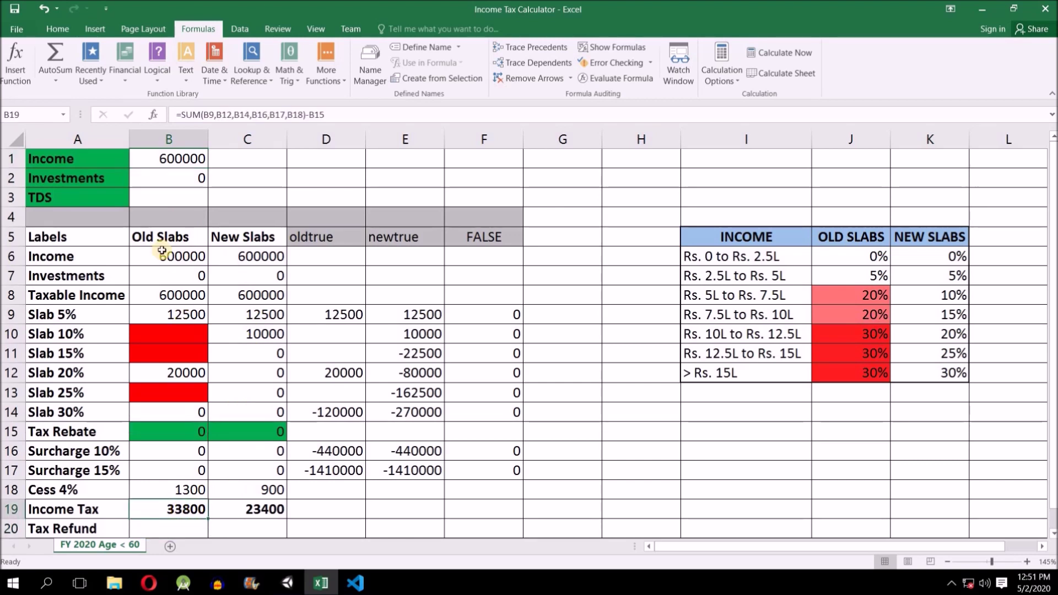
click(164, 197)
click(162, 533)
text(=)
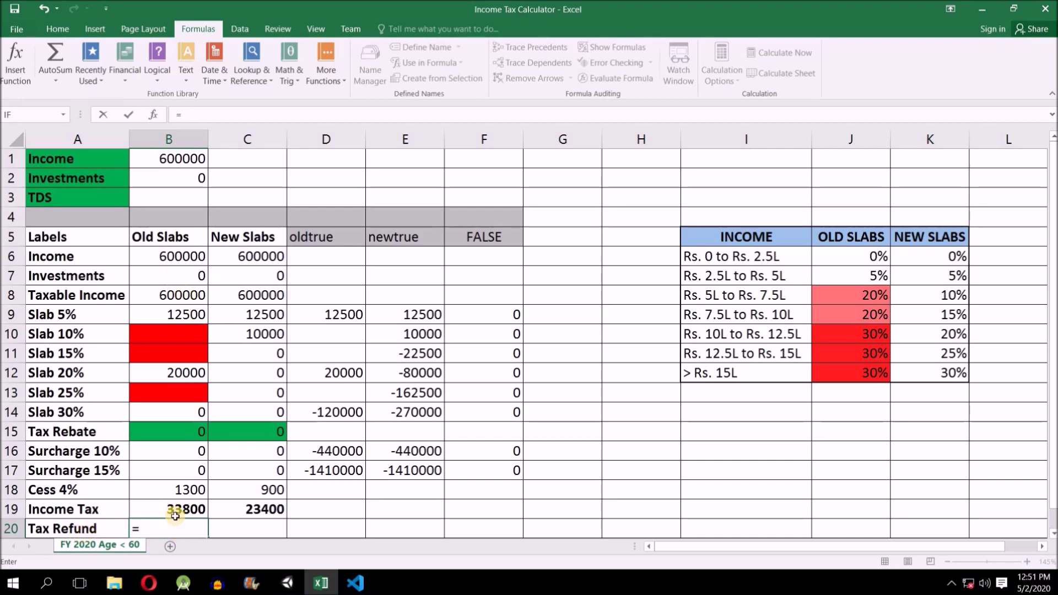
click(175, 198)
key(Tab)
Step: Copy the refund formula into C20 so both regimes show 0, then select TDS cell B3
key(ctrl+r)
click(193, 528)
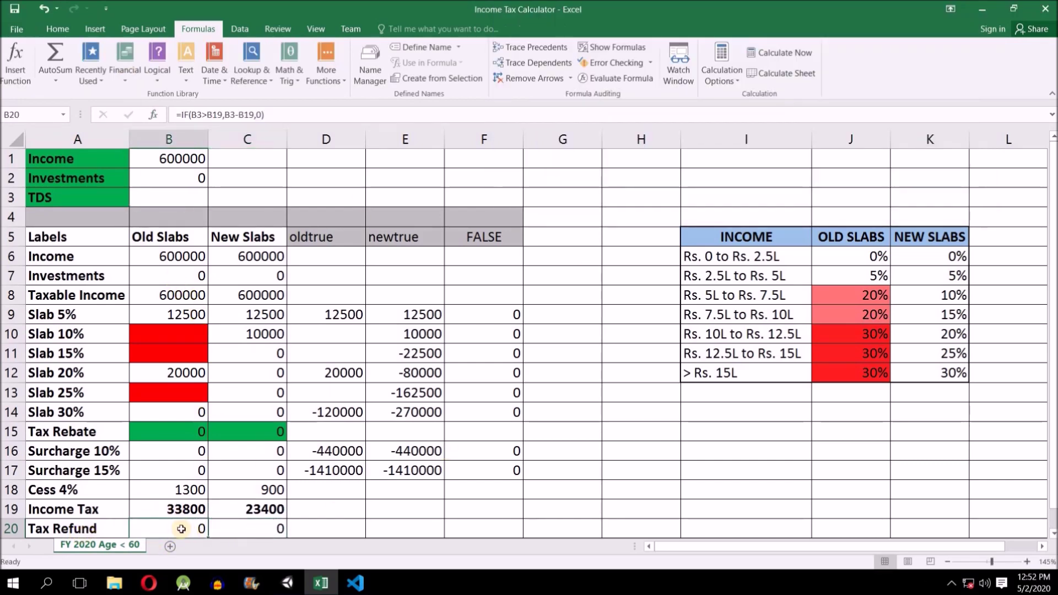
click(182, 197)
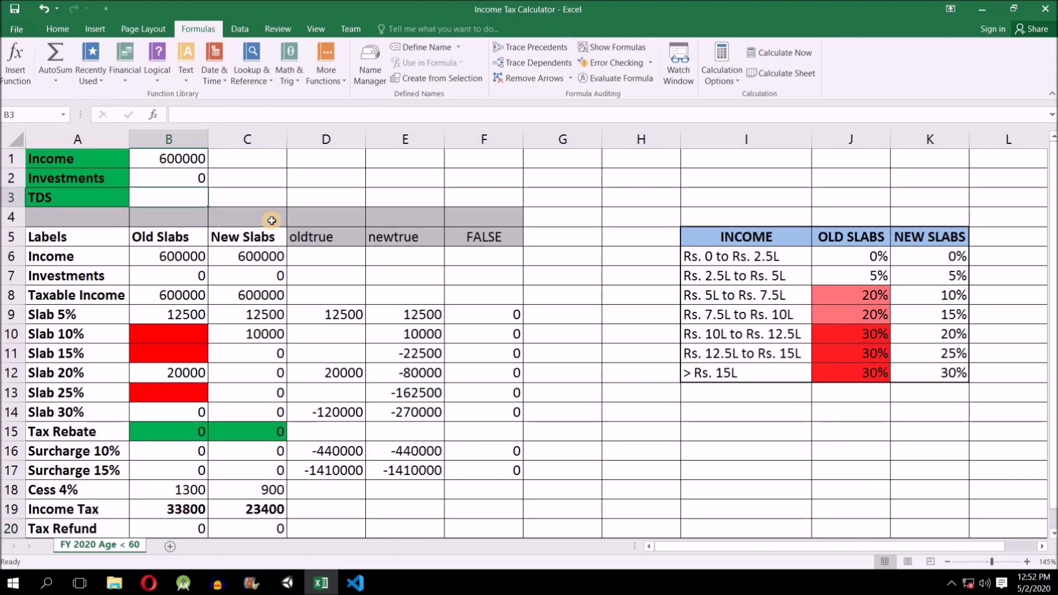
Step: Enter a TDS of 35000 in B3 and confirm refunds of 1200 Old and 11600 New
text(35000)
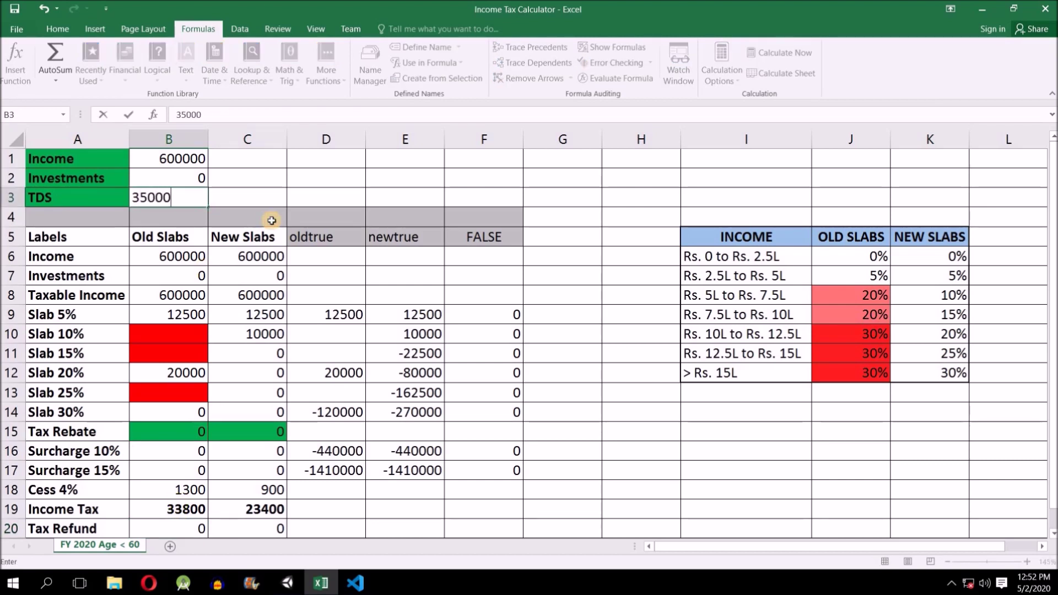
key(Return)
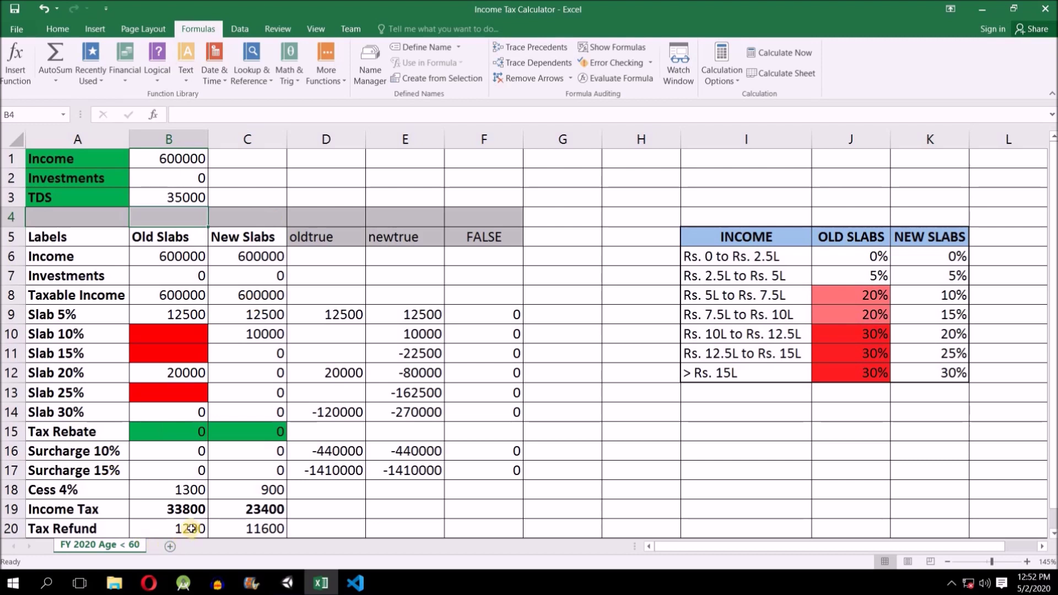
click(194, 528)
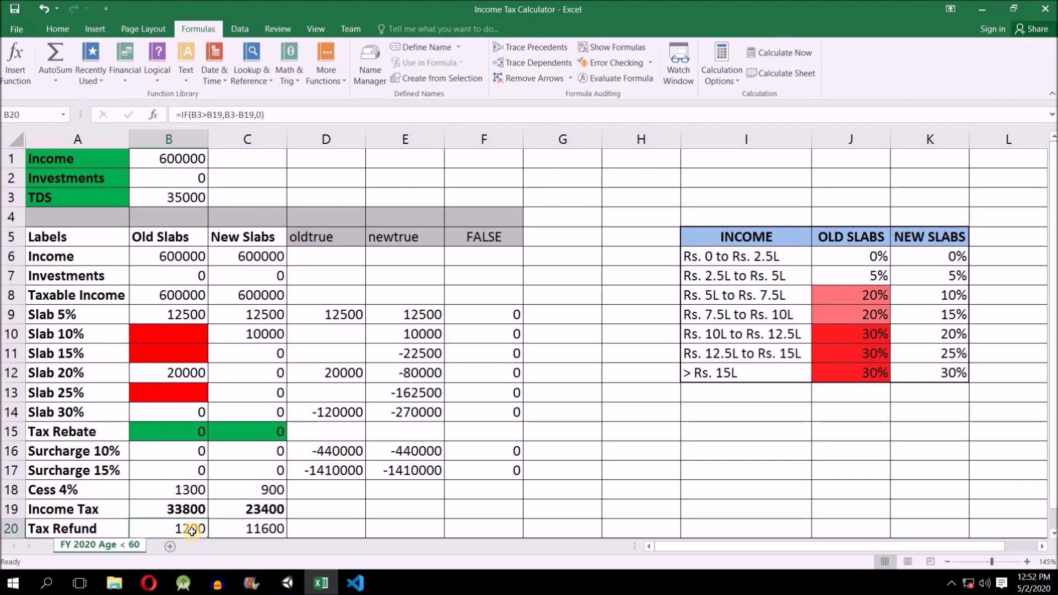
click(167, 515)
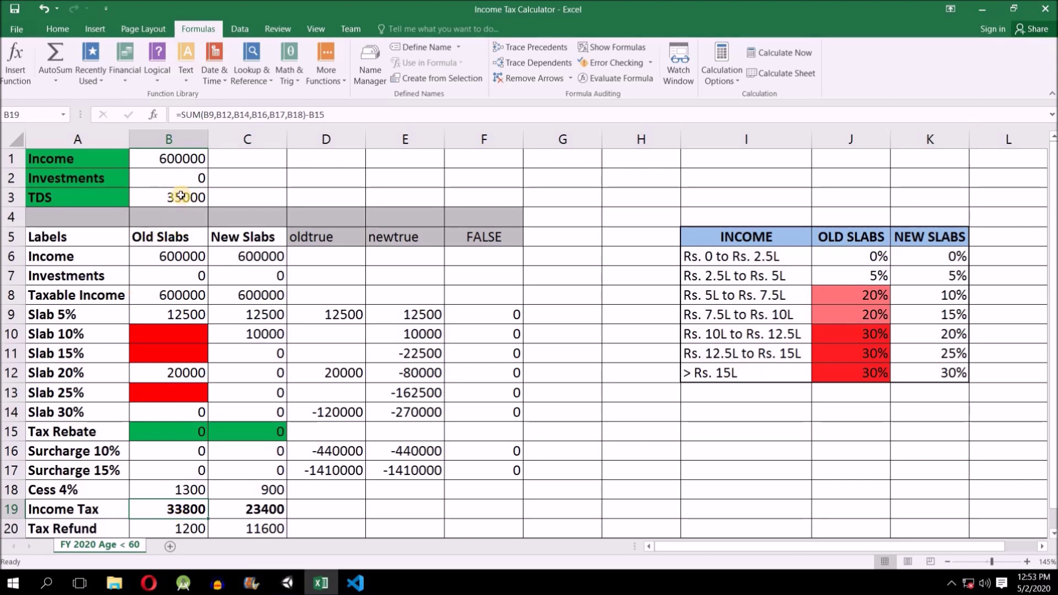
click(185, 529)
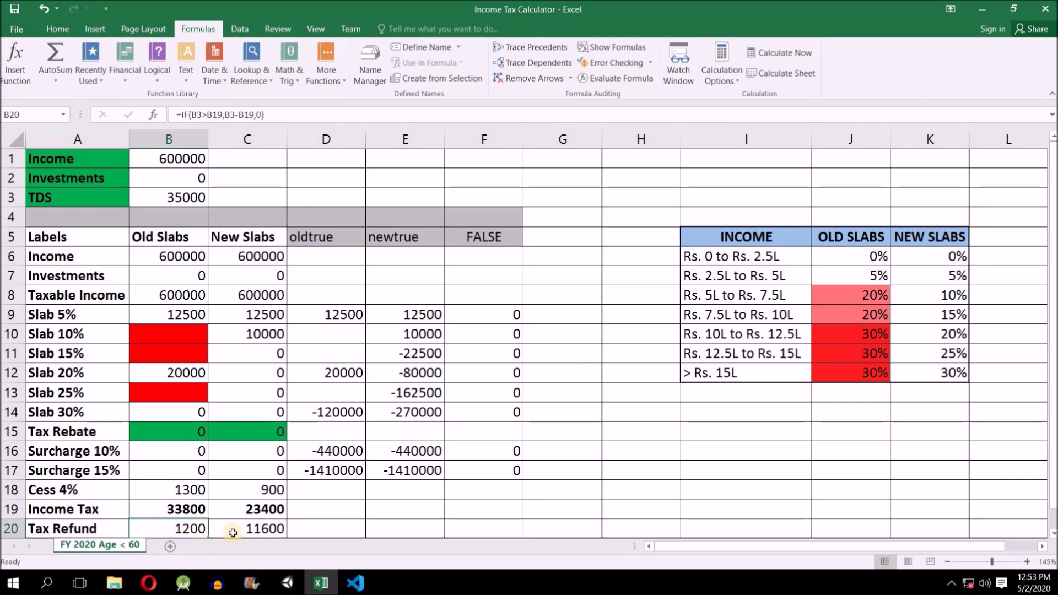
drag(250, 234, 258, 528)
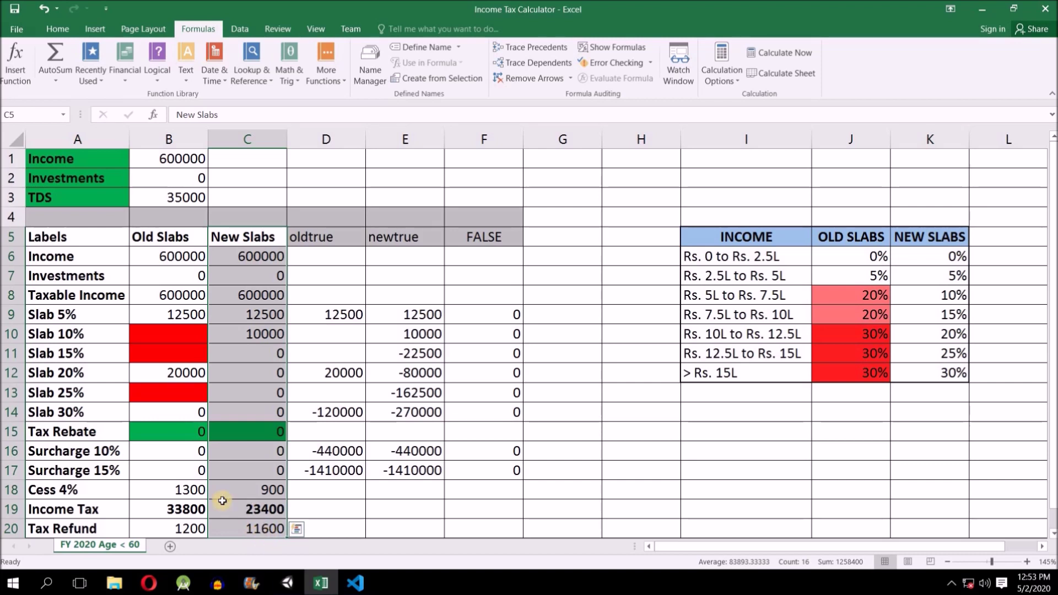
click(175, 507)
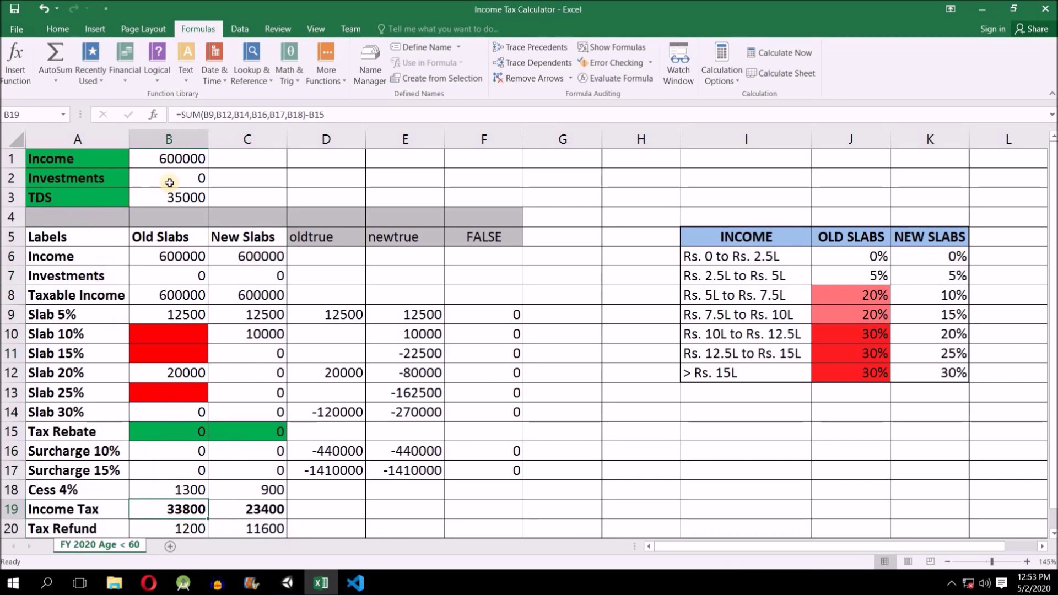
Step: Reset the TDS in B3 to 0
click(175, 198)
text(0)
key(Up)
key(Up)
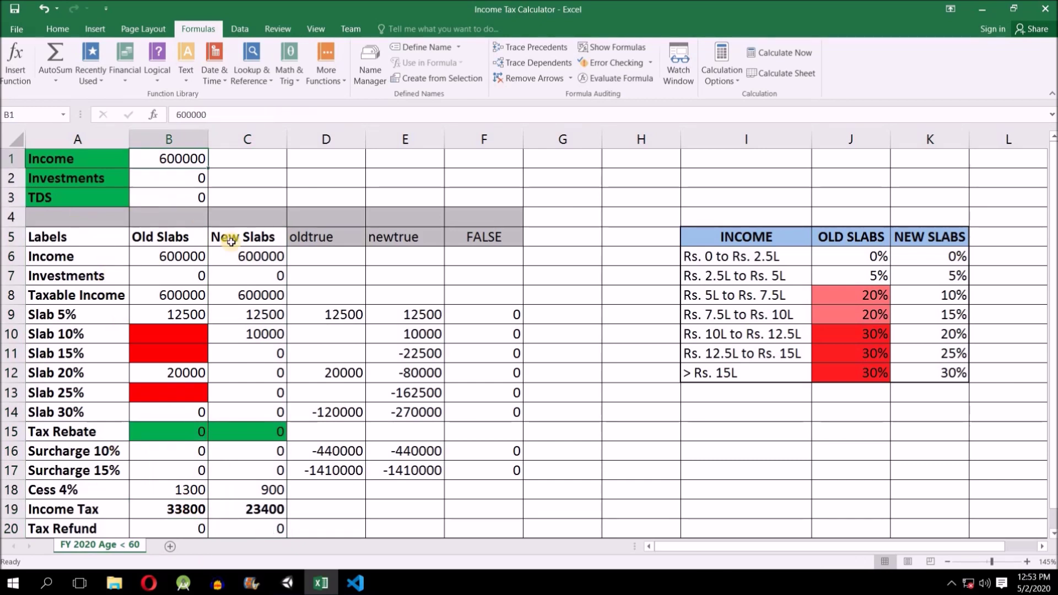